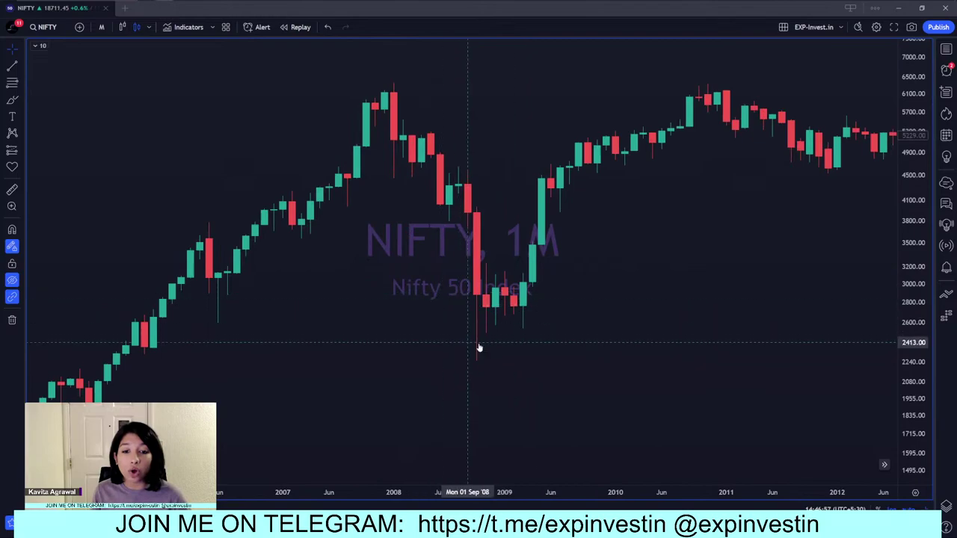
# - Examine the wicks of the NIFTY monthly candles around the late-2008 low and early 2009
pyautogui.hscroll(-2, 449, 320)
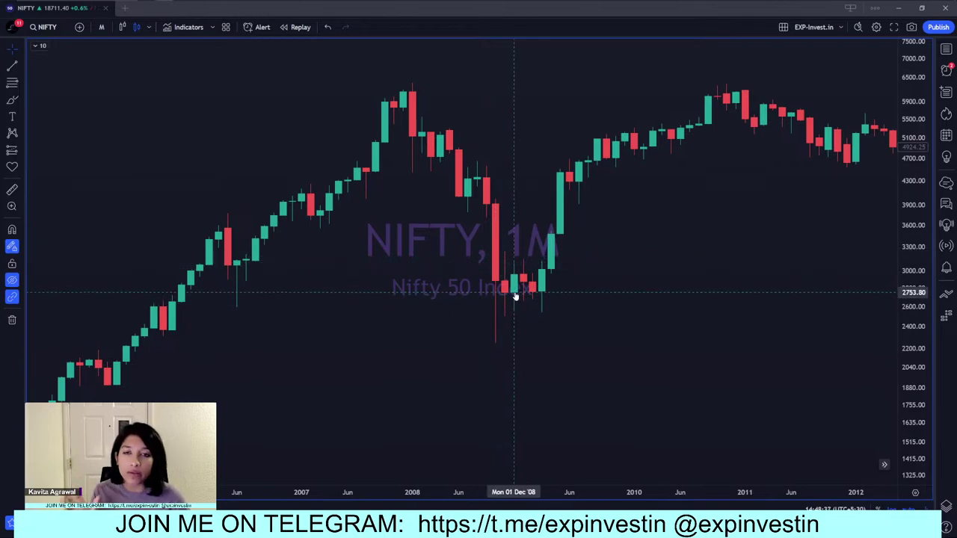
pyautogui.scroll(1, 522, 318)
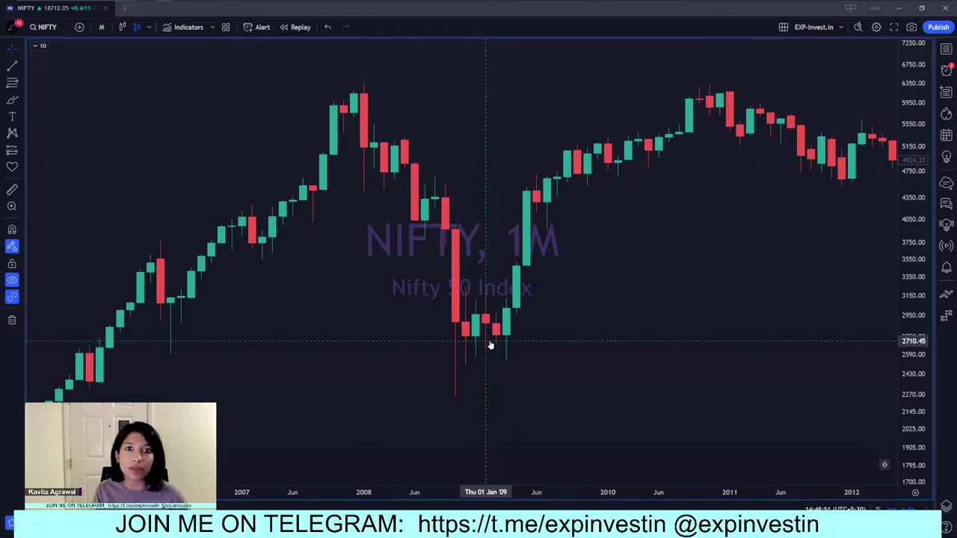
pyautogui.scroll(2, 490, 344)
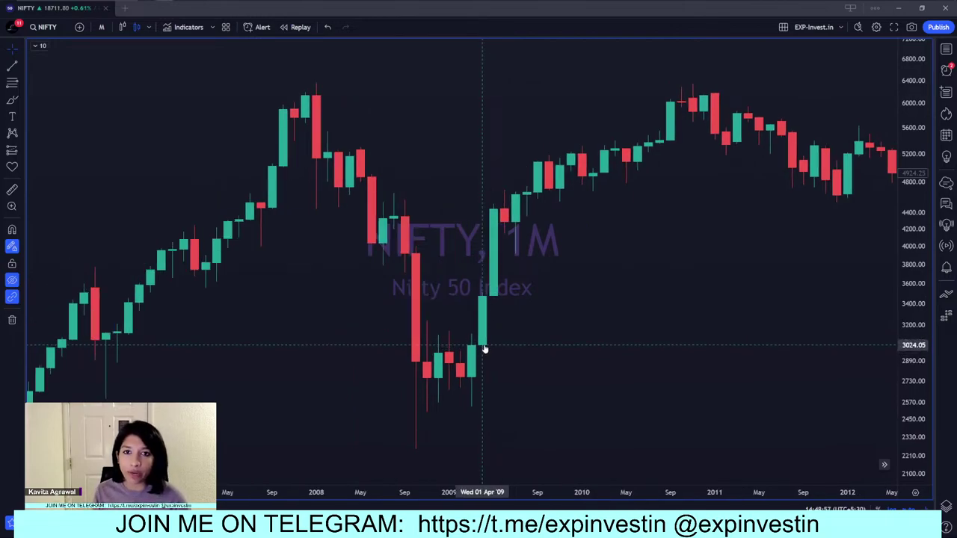
pyautogui.scroll(-1, 484, 349)
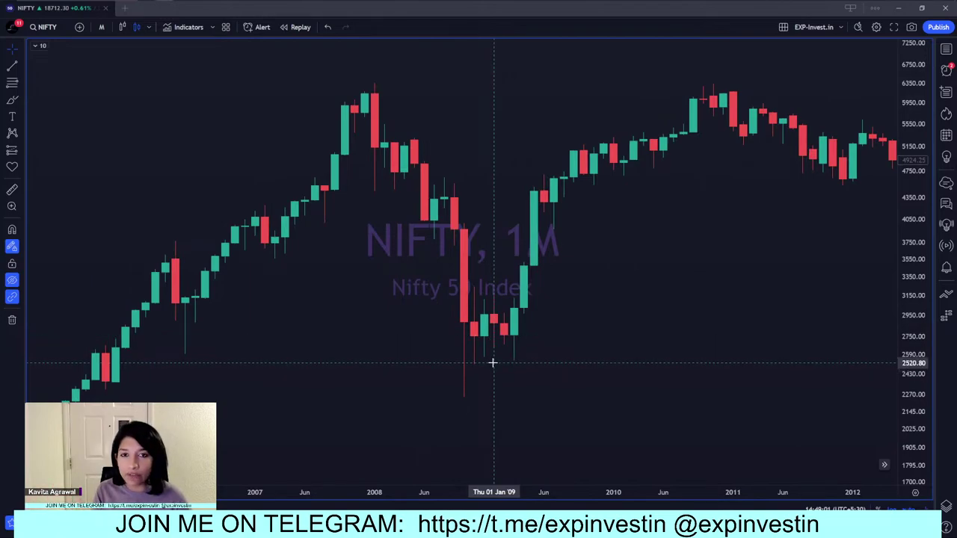
pyautogui.scroll(-1, 493, 363)
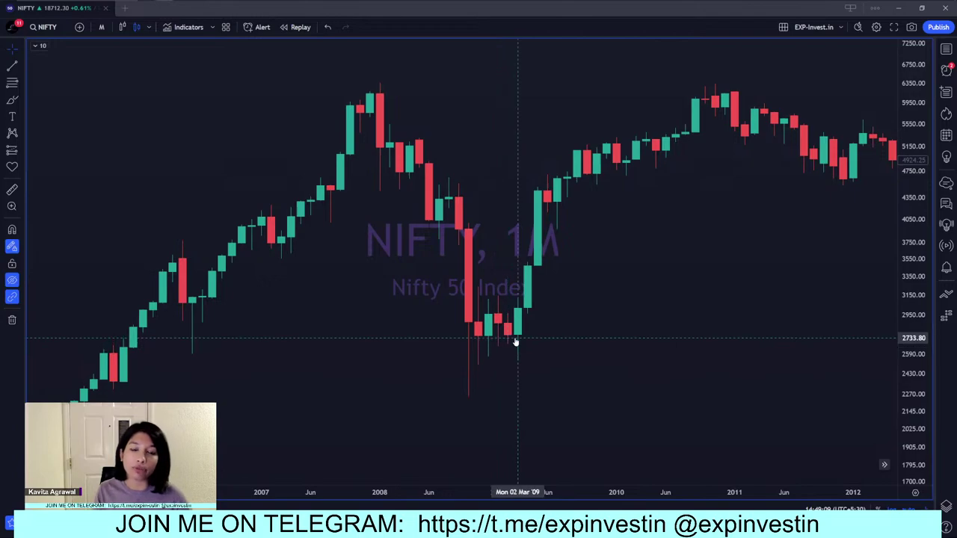
# - Switch to the presentation and show the slide on the role of wicks in candlestick interpretation
pyautogui.hotkey('alt', 'Tab')
pyautogui.click(367, 157)
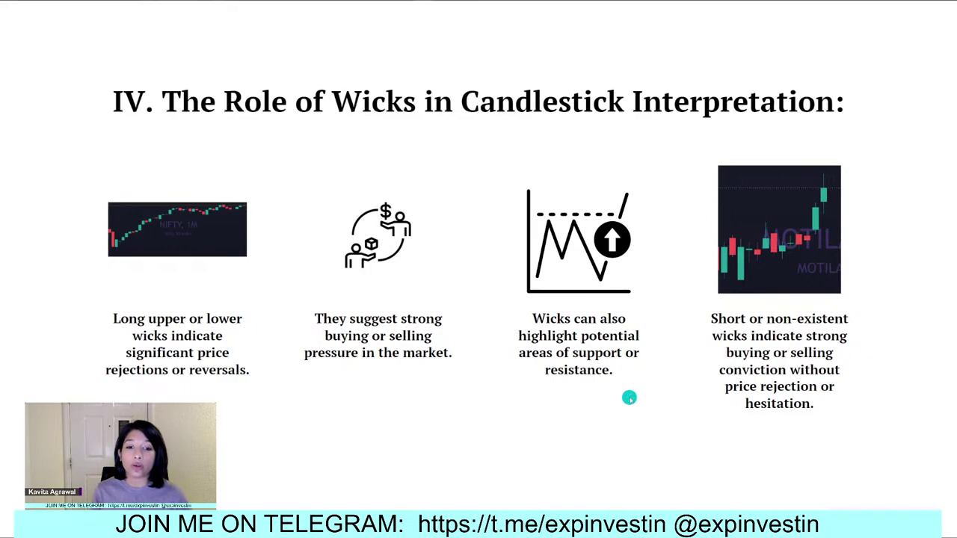
# - Switch back to the NIFTY monthly chart in TradingView and examine the candles at the 2008 and 2010 highs
pyautogui.hotkey('alt', 'Tab')
pyautogui.scroll(-4, 621, 374)
pyautogui.scroll(-2, 636, 379)
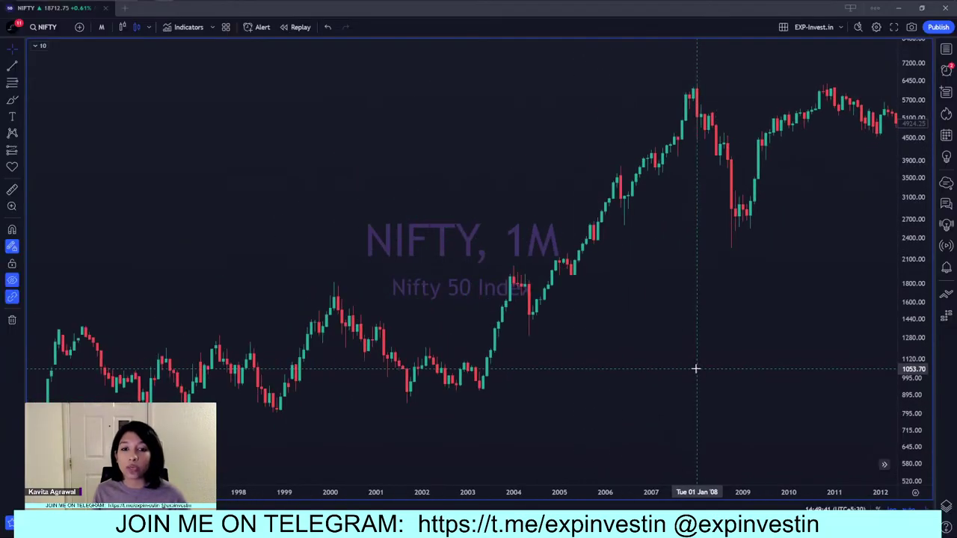
pyautogui.scroll(5, 696, 370)
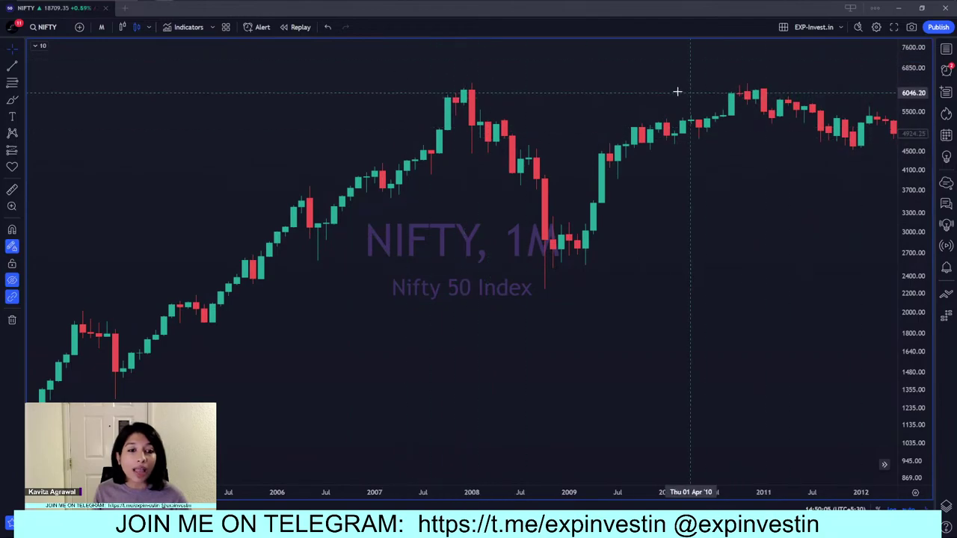
pyautogui.scroll(3, 733, 120)
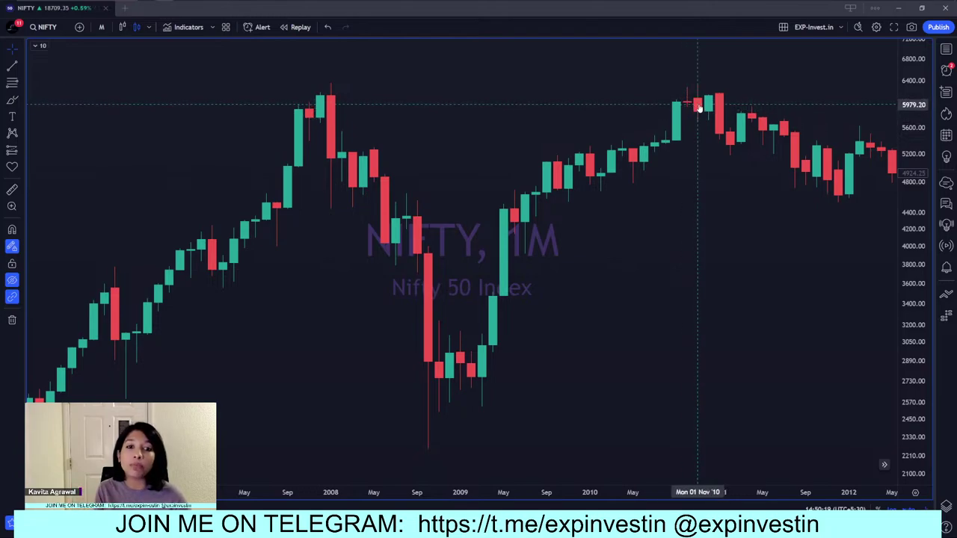
pyautogui.scroll(-5, 741, 187)
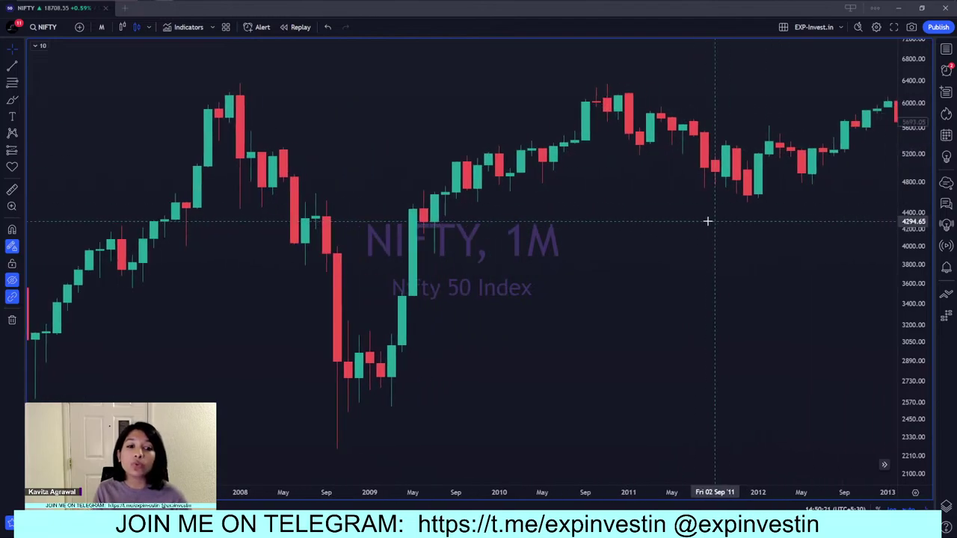
# - Examine the NIFTY monthly candles from June to October 2013 against the earlier 2008 and 2010 highs
pyautogui.hscroll(5, 555, 118)
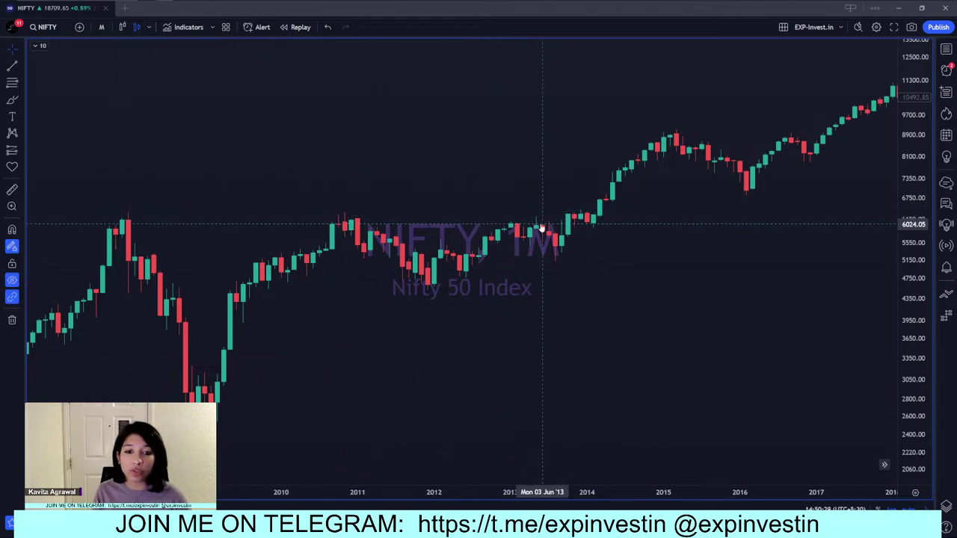
pyautogui.scroll(-3, 550, 232)
pyautogui.scroll(3, 550, 232)
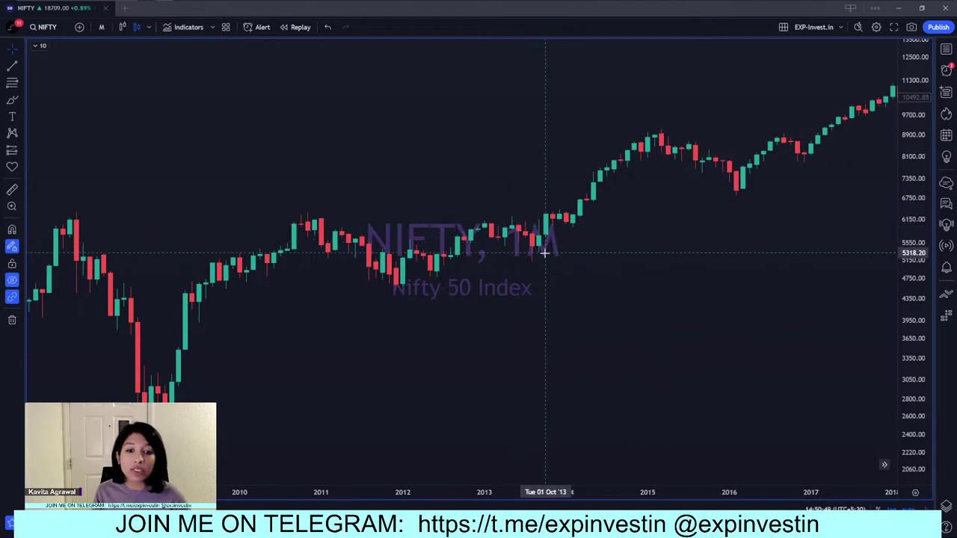
pyautogui.scroll(3, 545, 255)
pyautogui.scroll(-1, 333, 364)
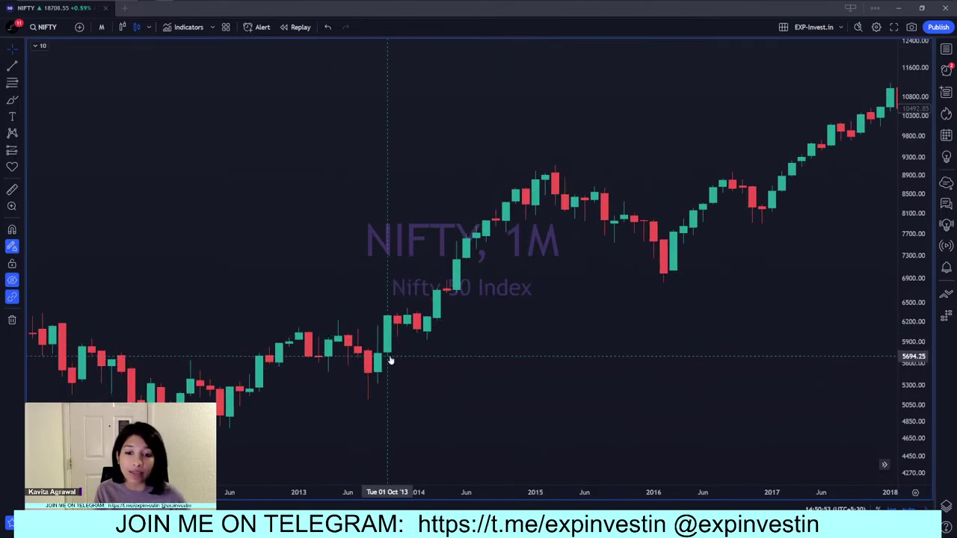
pyautogui.scroll(-1, 391, 362)
pyautogui.scroll(-2, 439, 350)
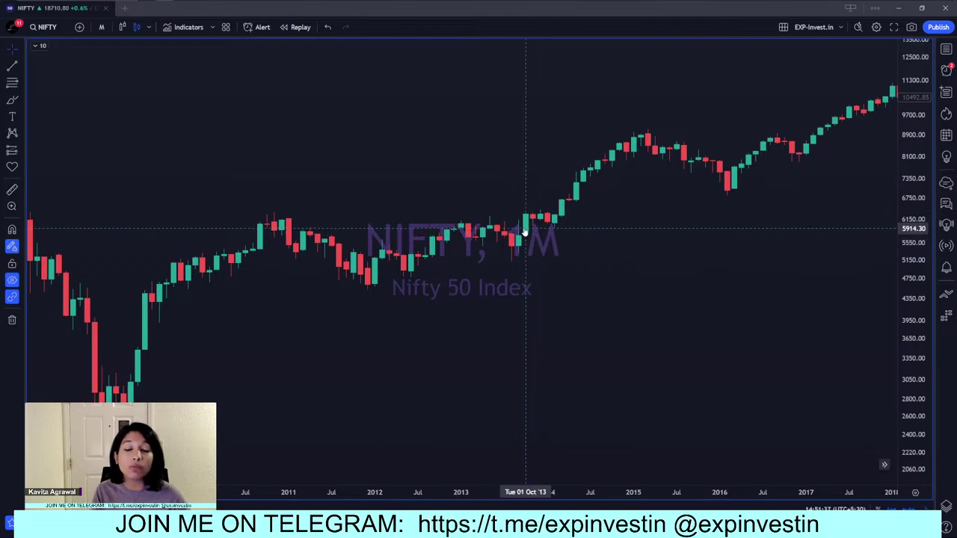
# - Examine the bodies and wicks of the most recent NIFTY monthly candles, from 2022 to mid-2023
pyautogui.moveTo(790, 246); pyautogui.dragTo(267, 306)
pyautogui.moveTo(752, 267); pyautogui.dragTo(473, 268)
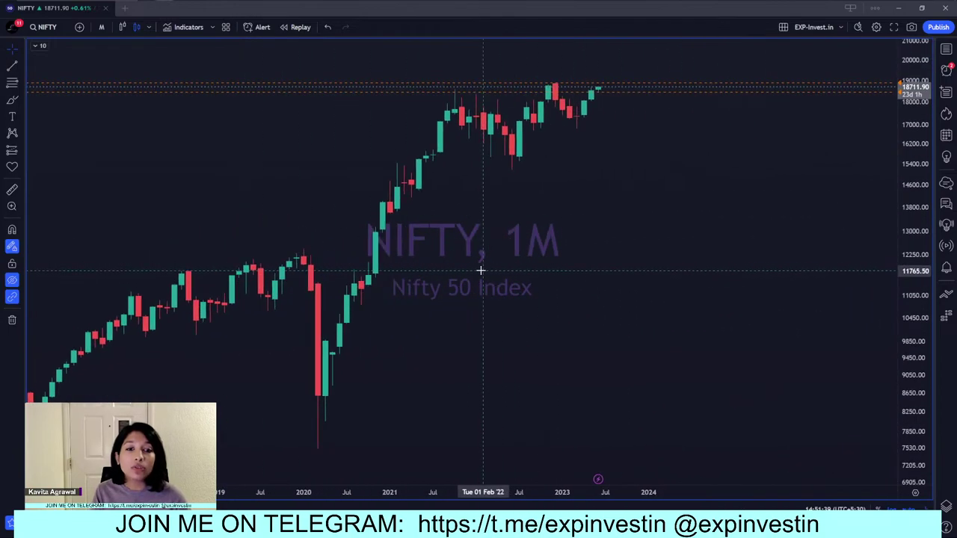
pyautogui.scroll(3, 316, 252)
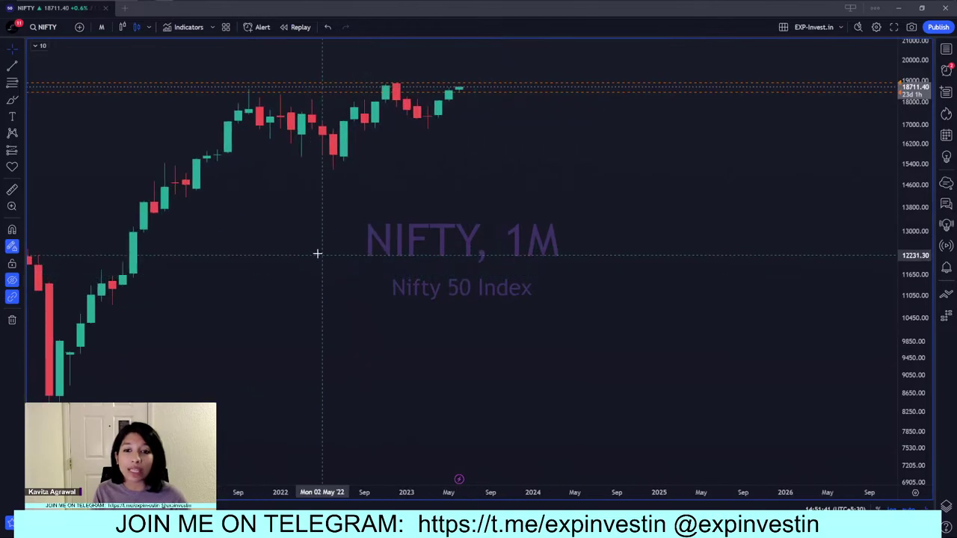
pyautogui.moveTo(317, 252); pyautogui.dragTo(708, 231)
pyautogui.scroll(3, 708, 232)
pyautogui.scroll(5, 706, 244)
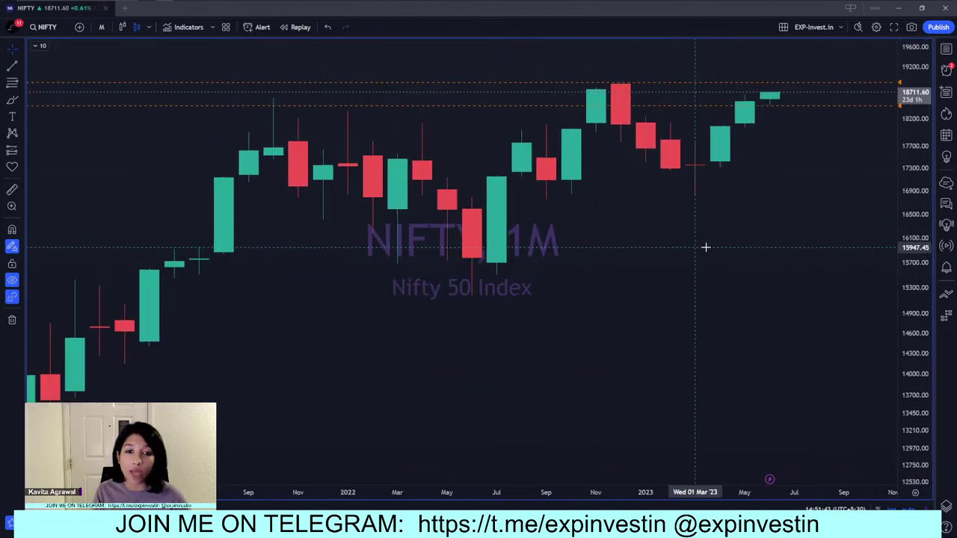
pyautogui.scroll(-1, 707, 259)
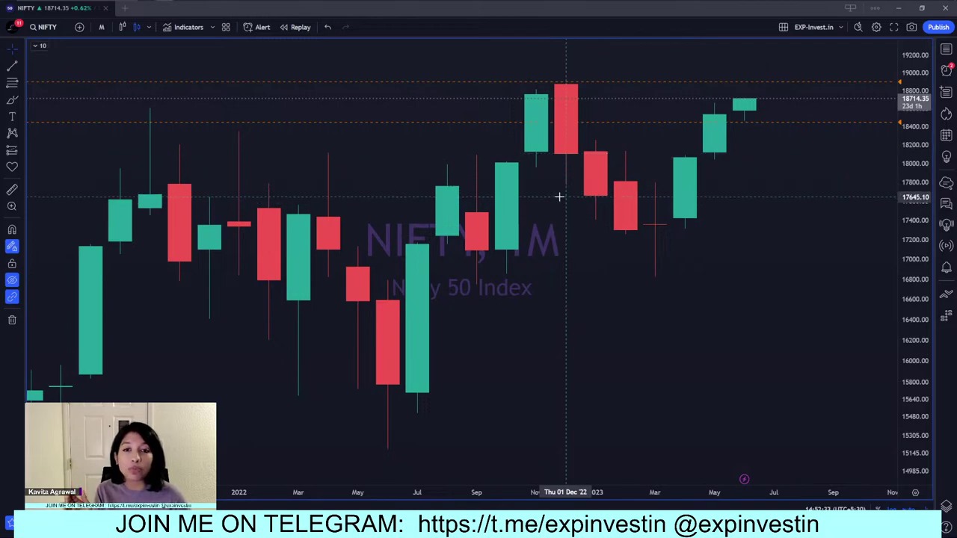
pyautogui.scroll(1, 566, 199)
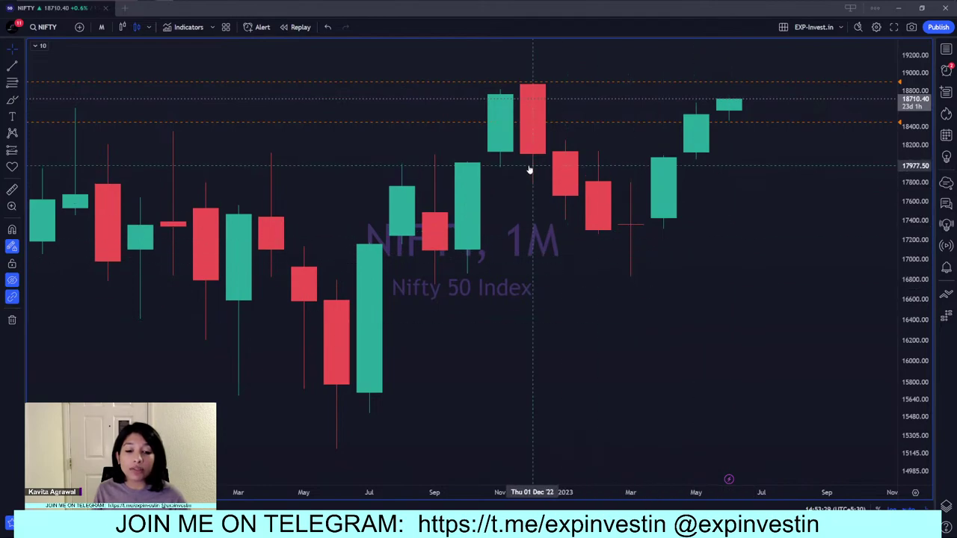
# - Change the NIFTY chart to the daily interval and examine the candles following the December 2022 high
pyautogui.press(',')
pyautogui.press(',')
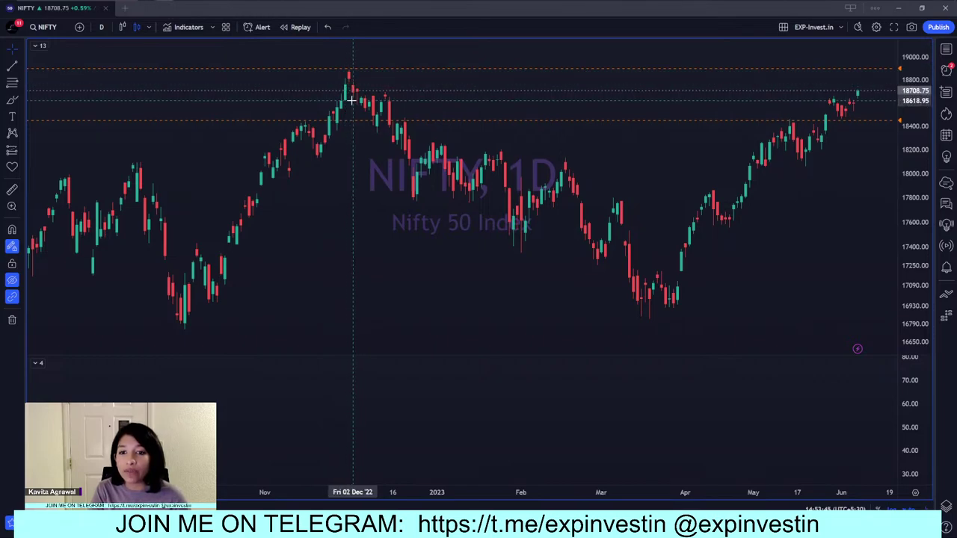
pyautogui.scroll(2, 321, 142)
pyautogui.moveTo(198, 177); pyautogui.dragTo(387, 86)
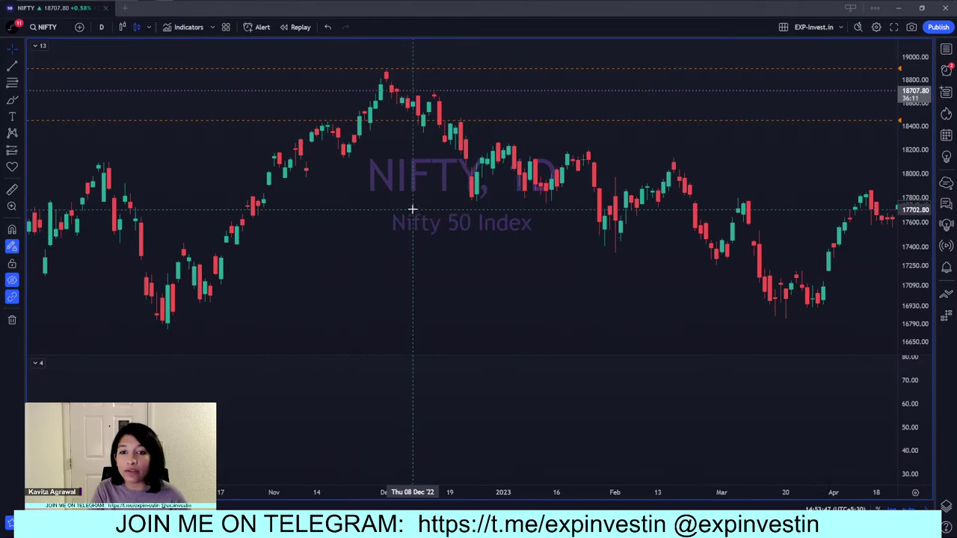
pyautogui.scroll(2, 410, 89)
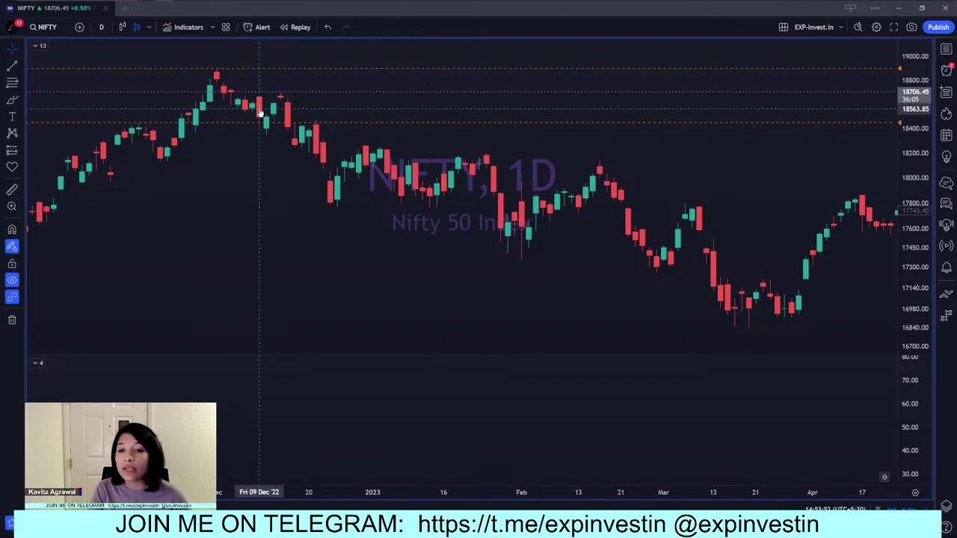
pyautogui.hscroll(-3, 260, 111)
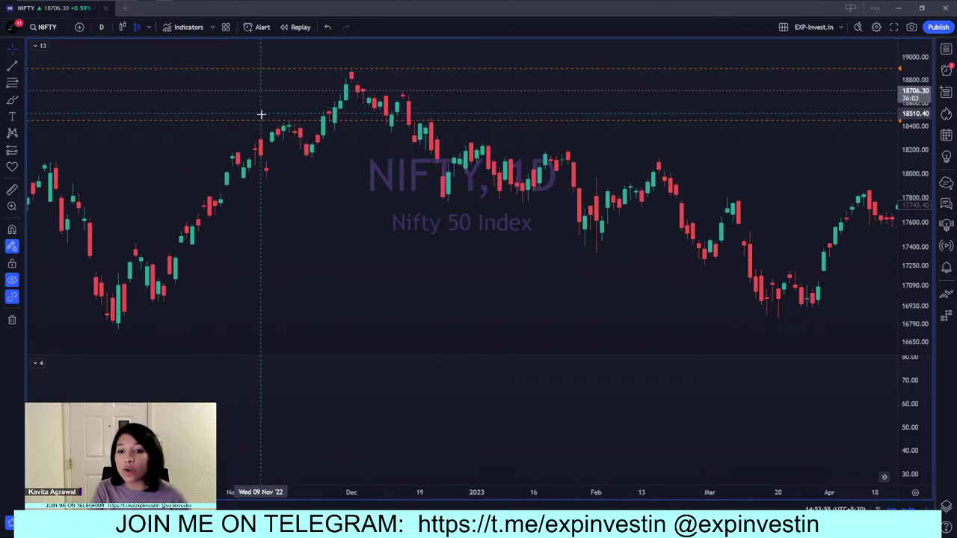
pyautogui.hscroll(5, 225, 127)
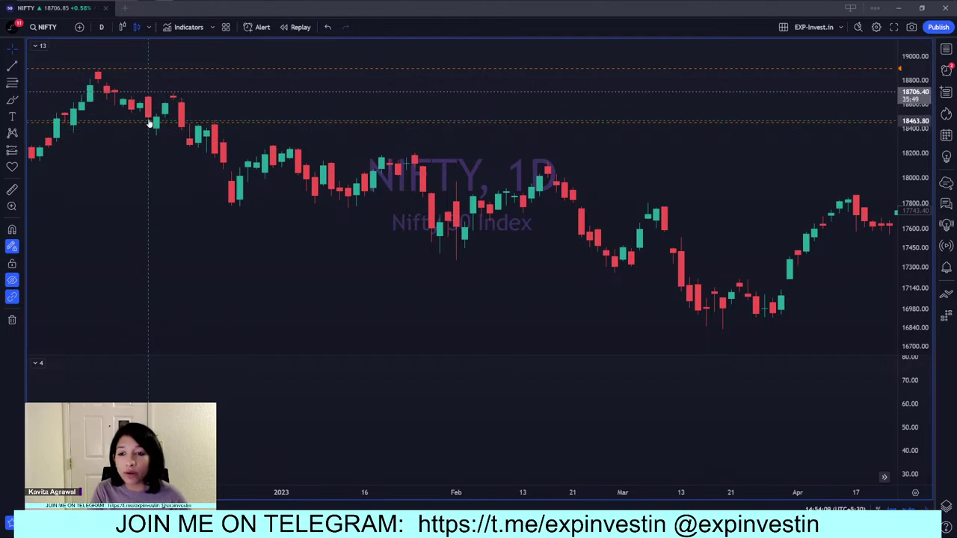
pyautogui.moveTo(85, 148); pyautogui.dragTo(192, 128)
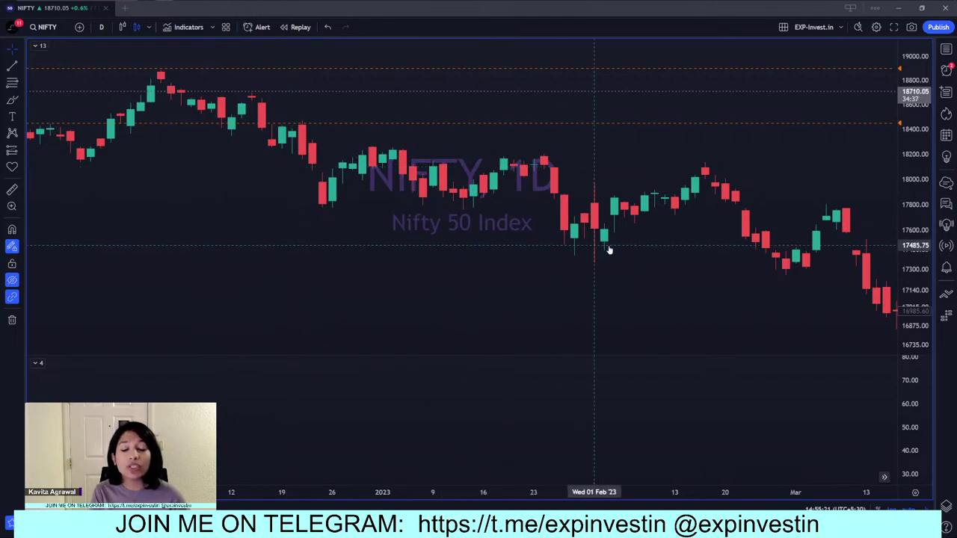
# - Examine the latest NIFTY daily candles of May and June 2023, dismissing the TATAELXSI price alerts
pyautogui.moveTo(691, 242); pyautogui.dragTo(414, 231)
pyautogui.hscroll(10, 391, 233)
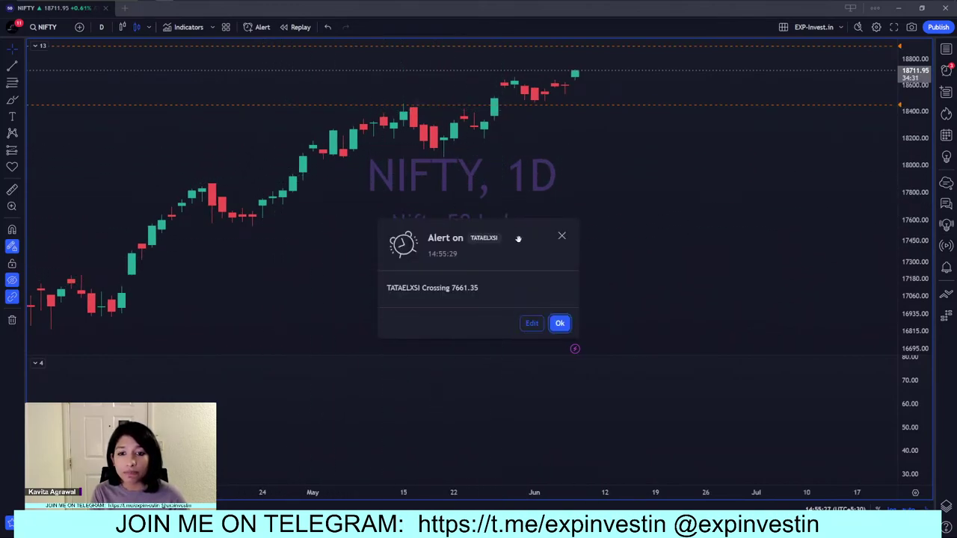
pyautogui.click(561, 237)
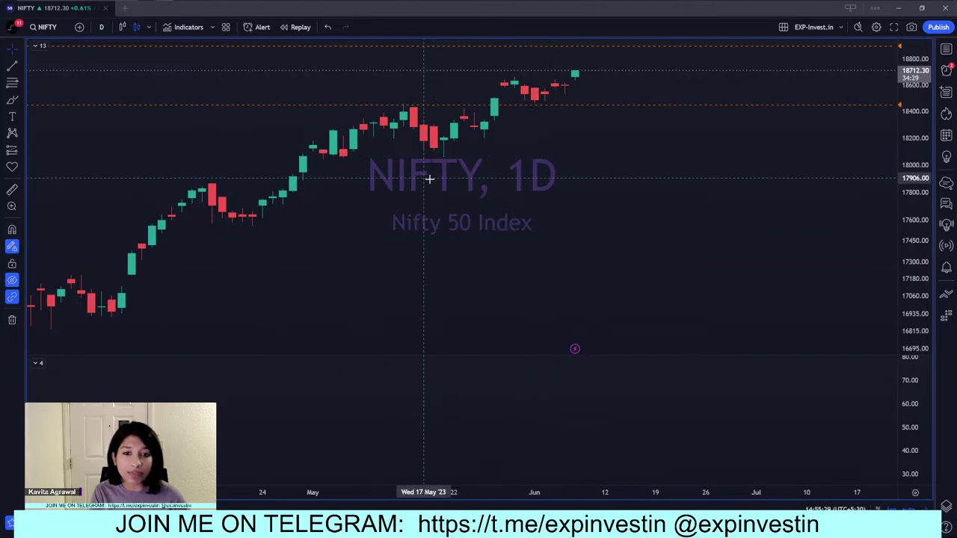
pyautogui.scroll(3, 449, 181)
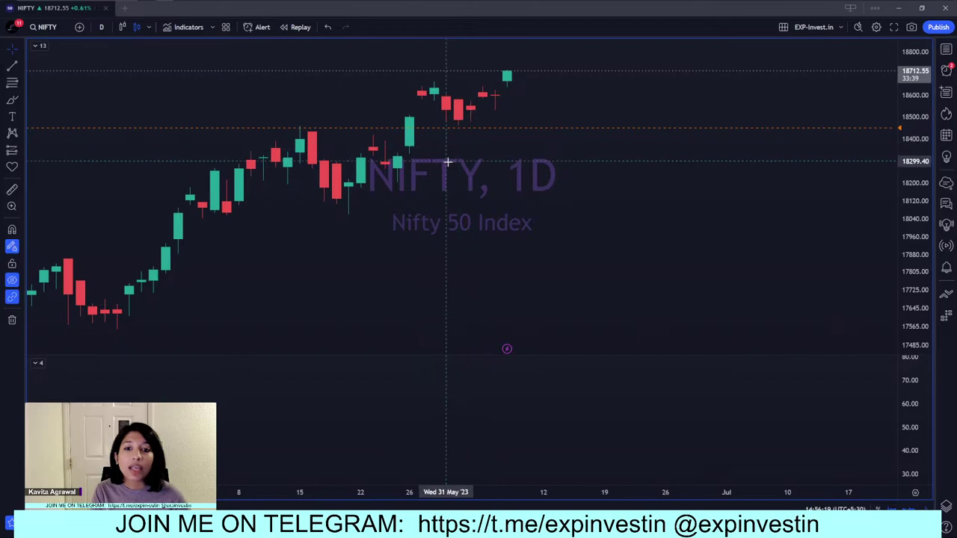
pyautogui.moveTo(462, 122); pyautogui.dragTo(335, 148)
pyautogui.scroll(2, 335, 149)
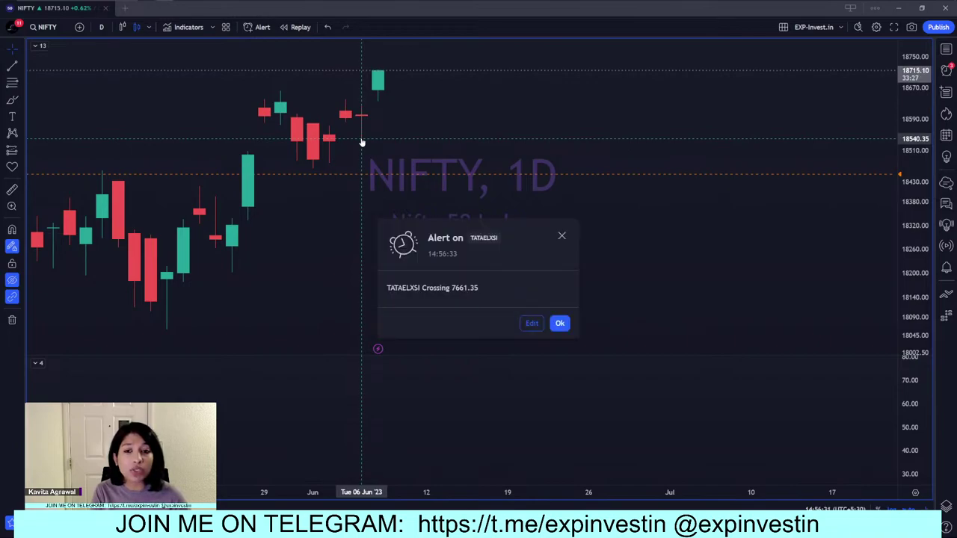
pyautogui.click(562, 236)
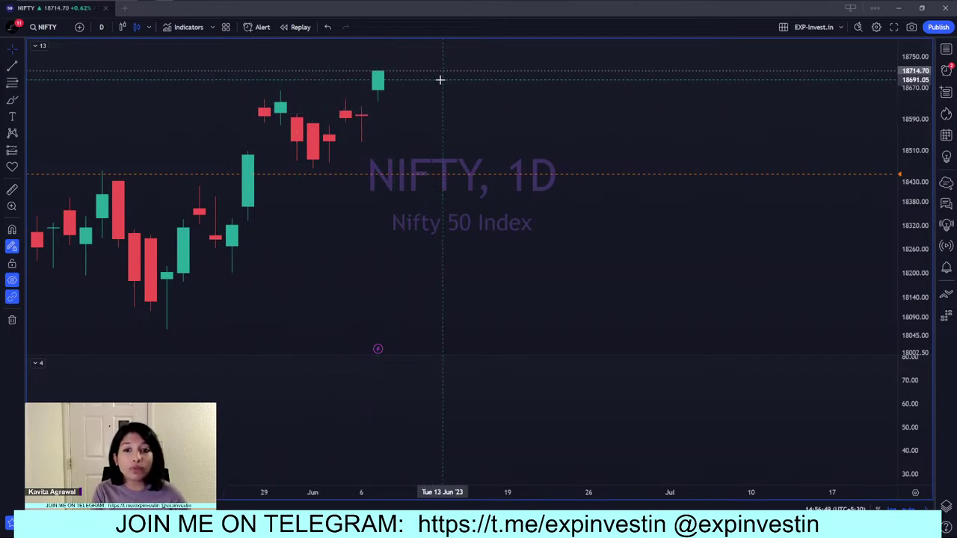
pyautogui.scroll(-2, 534, 111)
pyautogui.scroll(2, 549, 154)
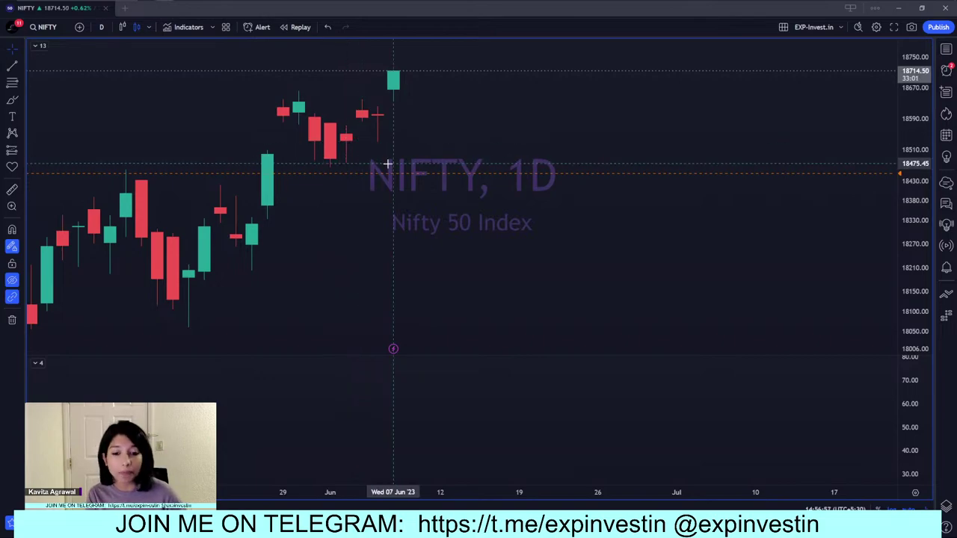
pyautogui.scroll(-2, 411, 154)
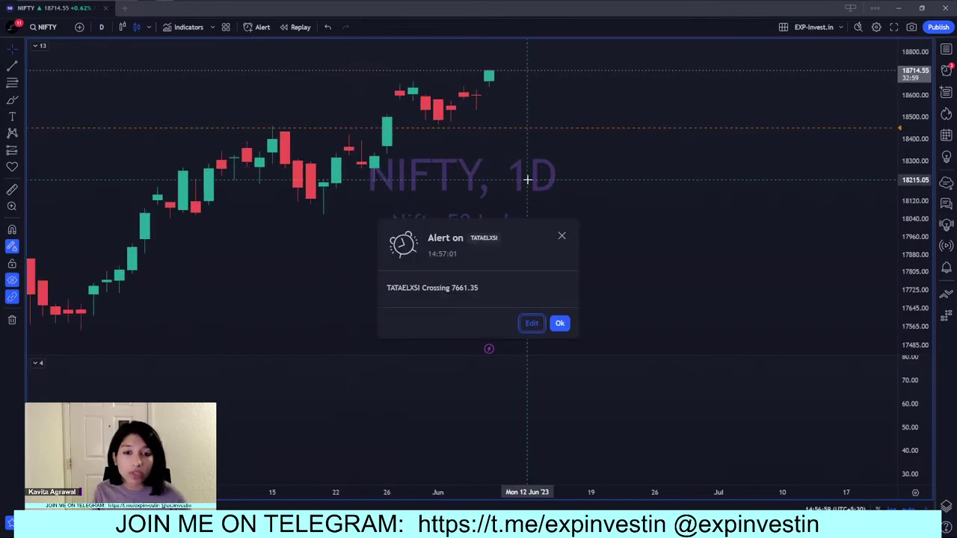
pyautogui.click(562, 235)
# - Set the NIFTY chart interval to 75 minutes and examine the candles of 6 and 7 June 2023
pyautogui.write('75')
pyautogui.press('Return')
pyautogui.scroll(5, 549, 285)
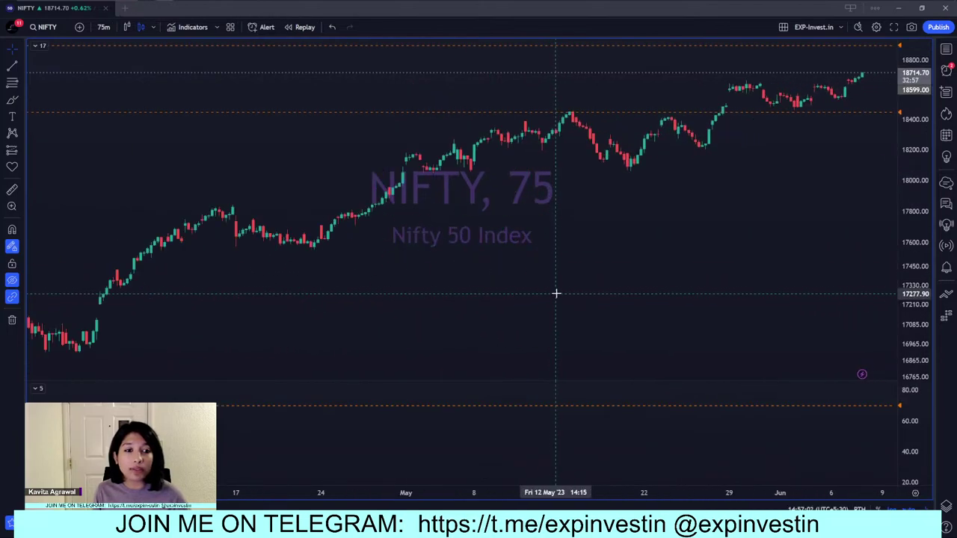
pyautogui.moveTo(673, 257); pyautogui.dragTo(496, 90)
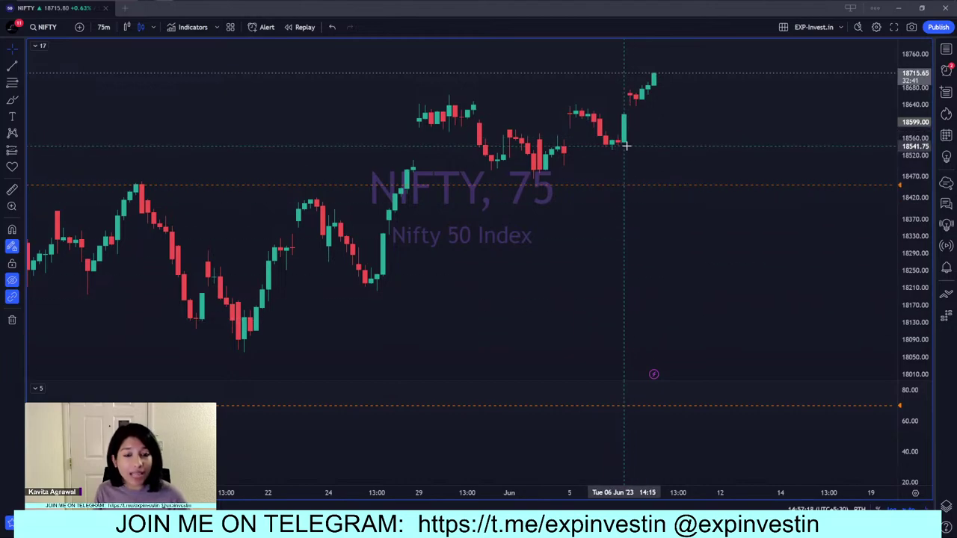
pyautogui.scroll(3, 622, 149)
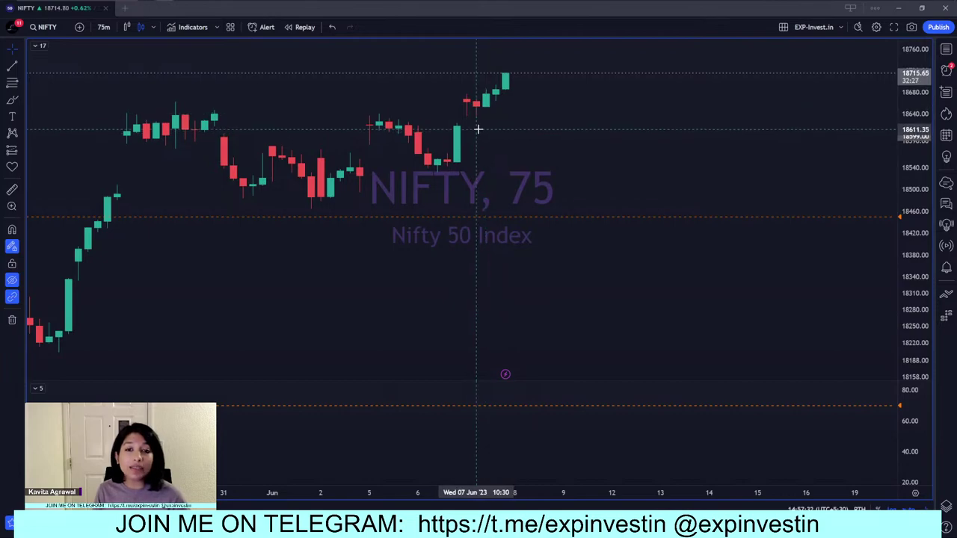
# - Set the NIFTY chart interval to 15 minutes and bring the early June 2023 candles into view
pyautogui.scroll(-3, 561, 134)
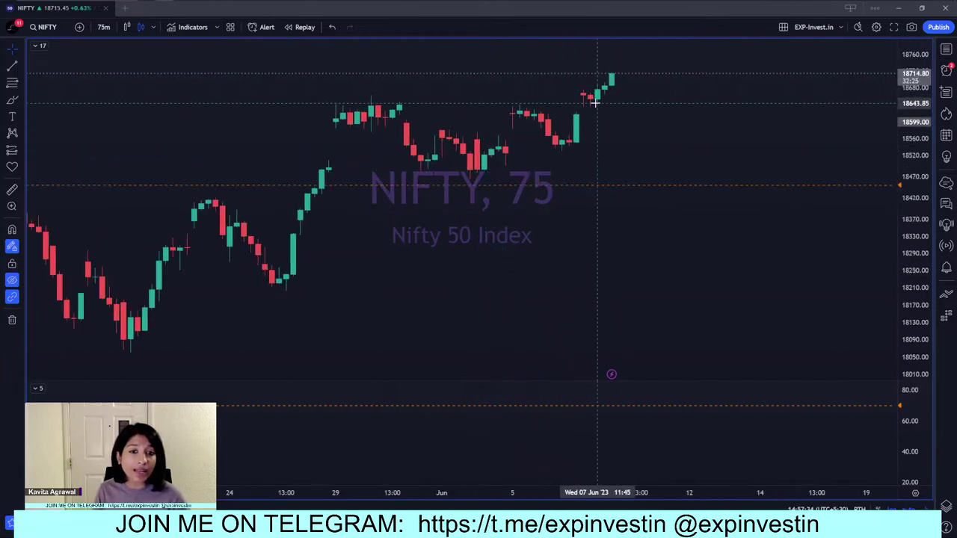
pyautogui.write('15')
pyautogui.press('Return')
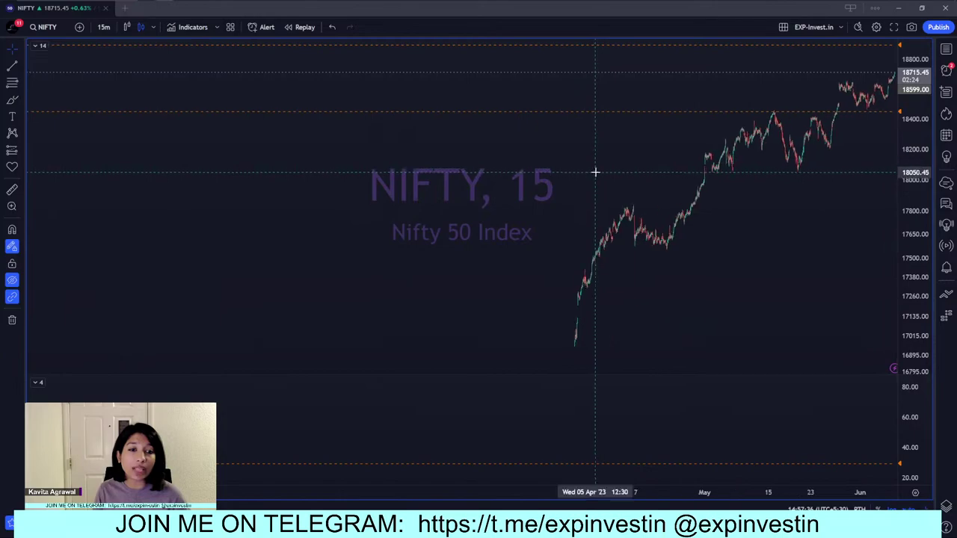
pyautogui.hscroll(10, 596, 172)
# - Switch to the presentation in Chrome and advance to the slide on candlestick patterns and interpretation
pyautogui.hotkey('alt', 'Tab')
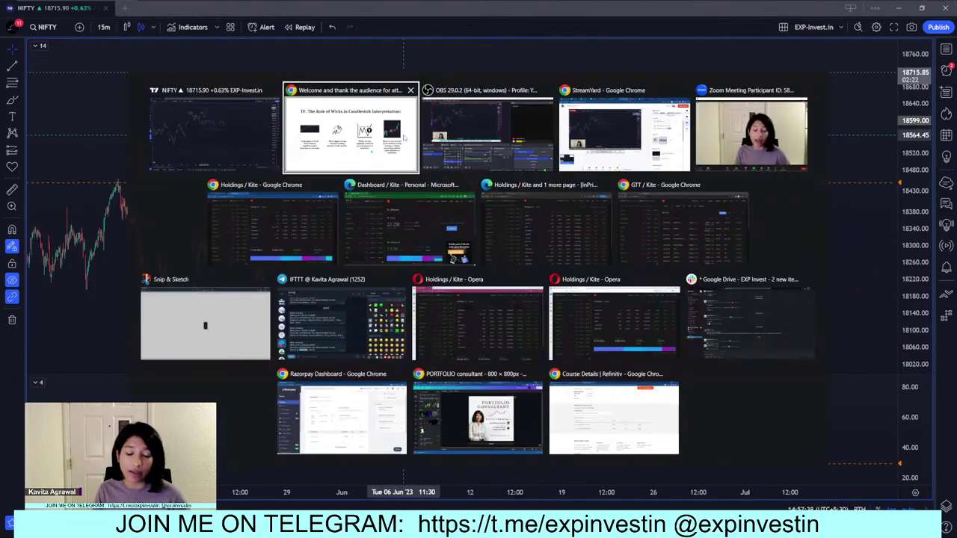
pyautogui.click(403, 138)
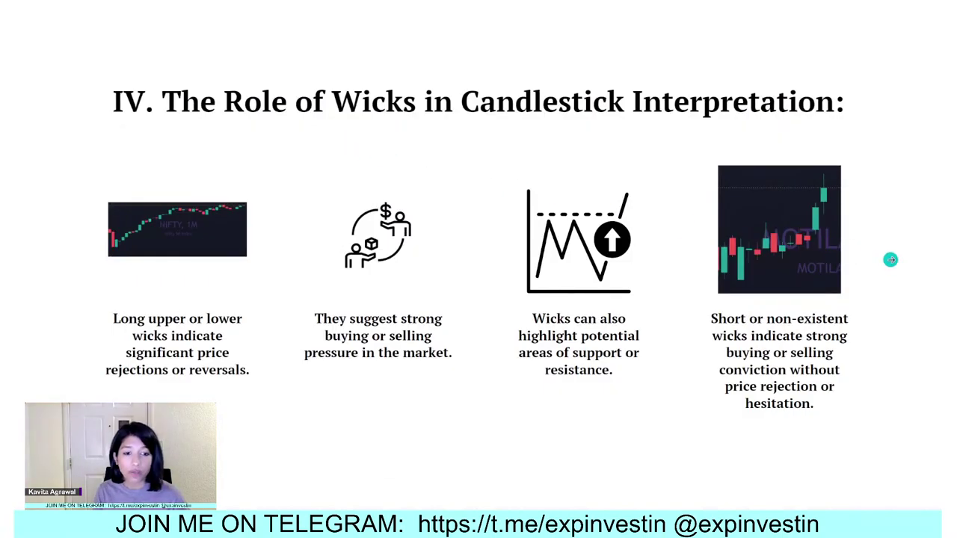
pyautogui.click(892, 258)
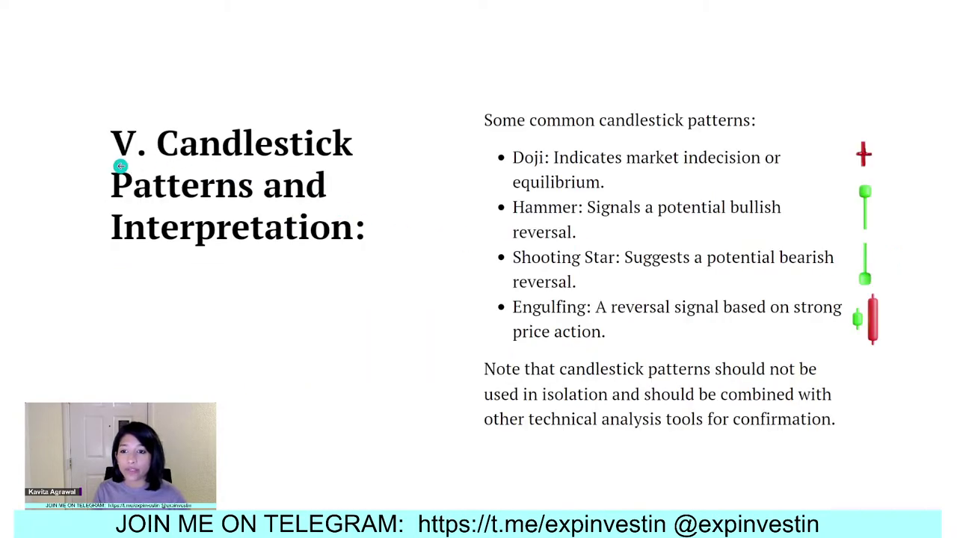
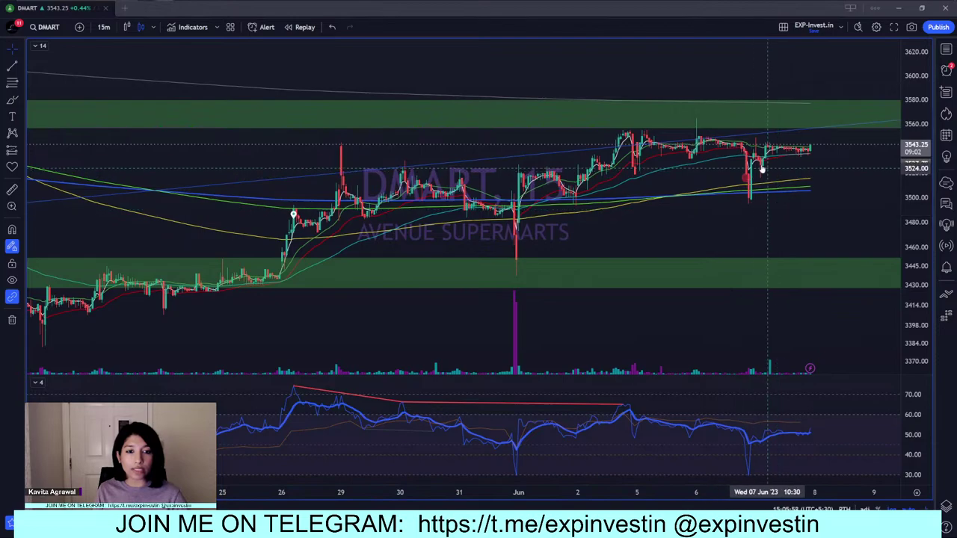
# - Set the DMART chart interval to 75 minutes and examine the candles of late May and early June 2023
pyautogui.write('75')
pyautogui.press('Return')
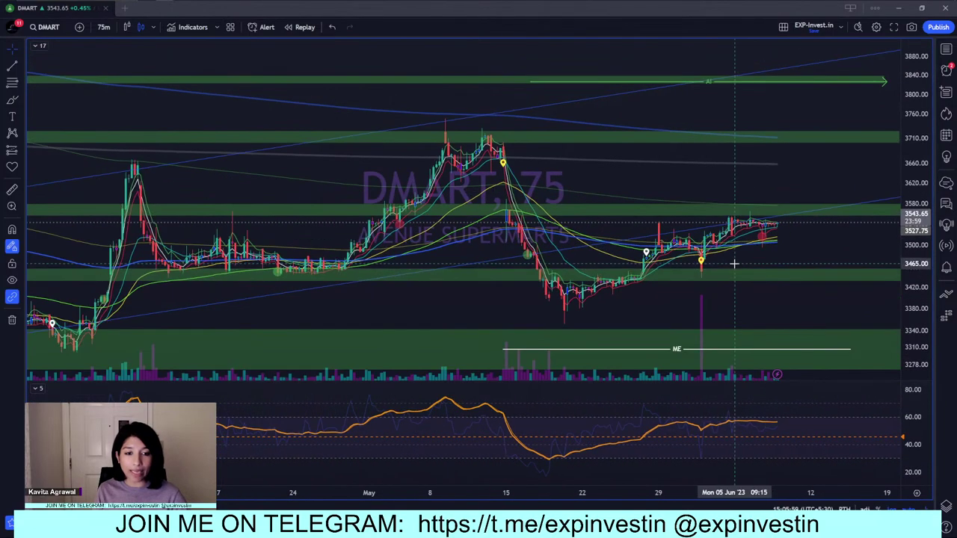
pyautogui.scroll(-5, 611, 273)
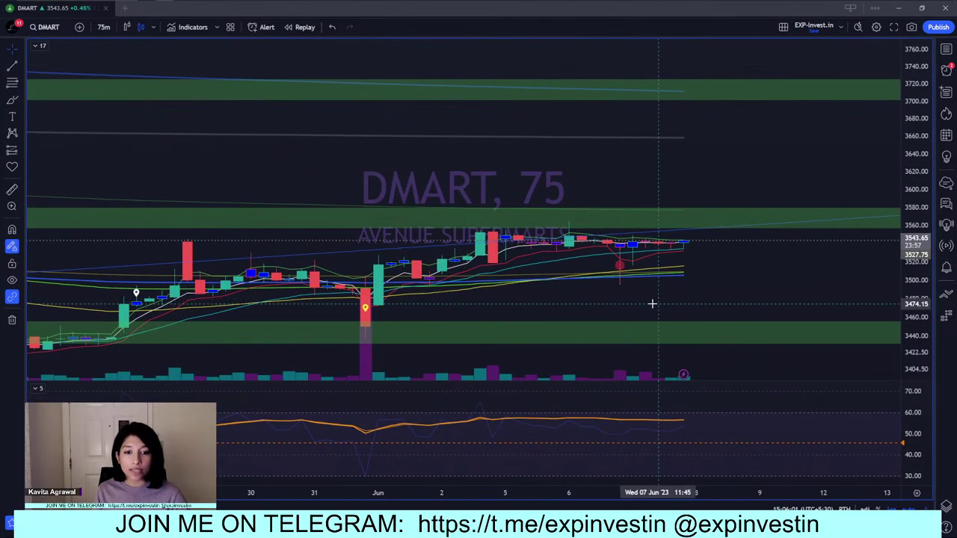
pyautogui.moveTo(848, 257); pyautogui.dragTo(669, 267)
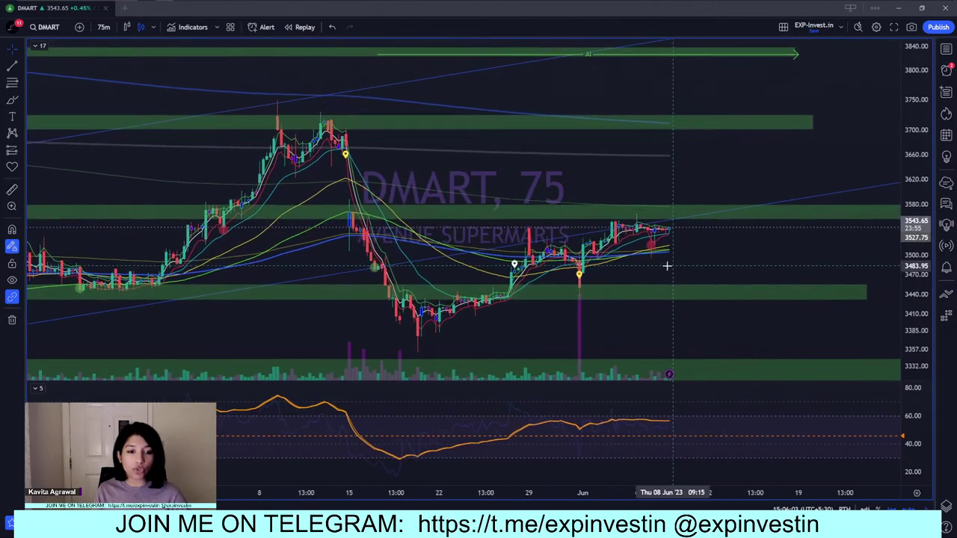
# - Change the DMART chart to the daily interval and examine the candles from March to June 2023
pyautogui.write('1D')
pyautogui.press('Return')
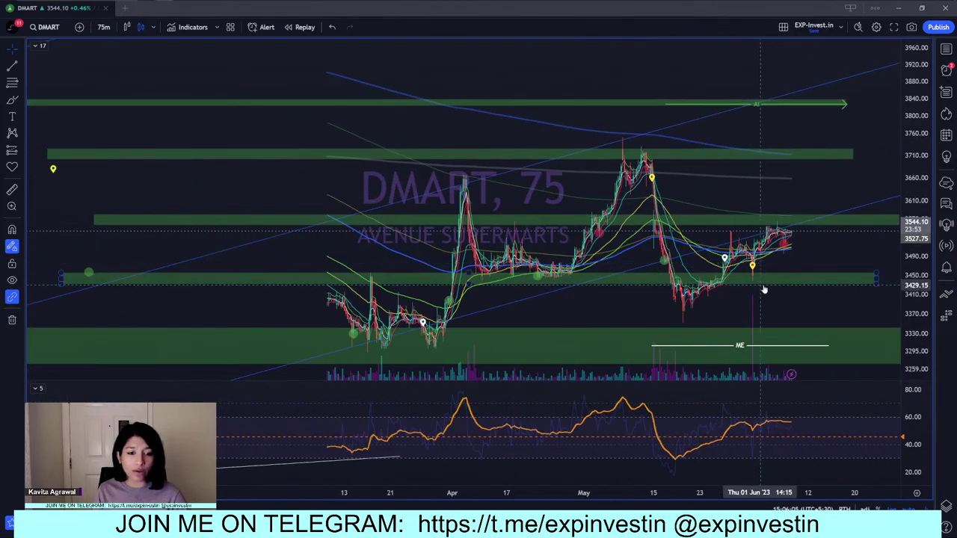
pyautogui.scroll(-6, 749, 284)
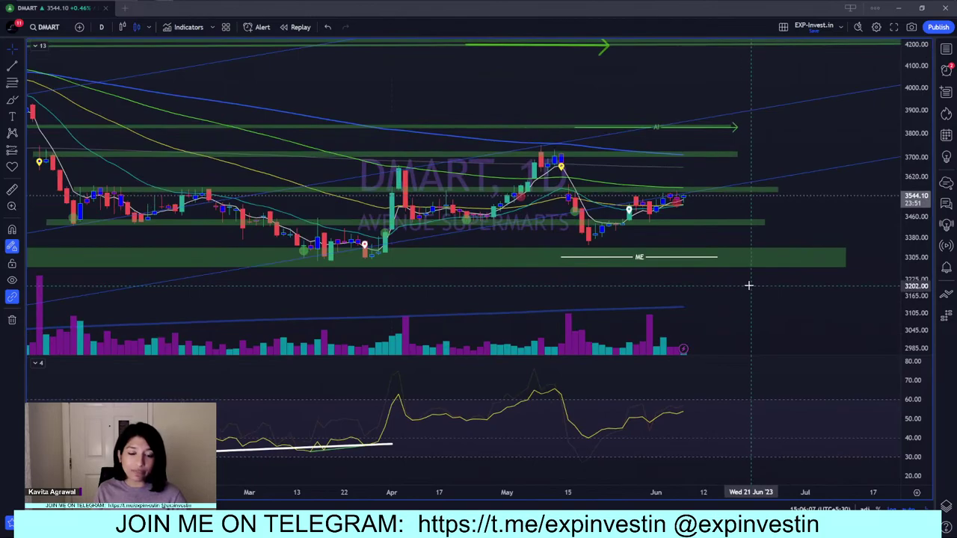
# - Change the DMART chart to the weekly interval and examine the candles following the October 2021 high
pyautogui.write('1W')
pyautogui.press('Return')
pyautogui.scroll(8, 750, 285)
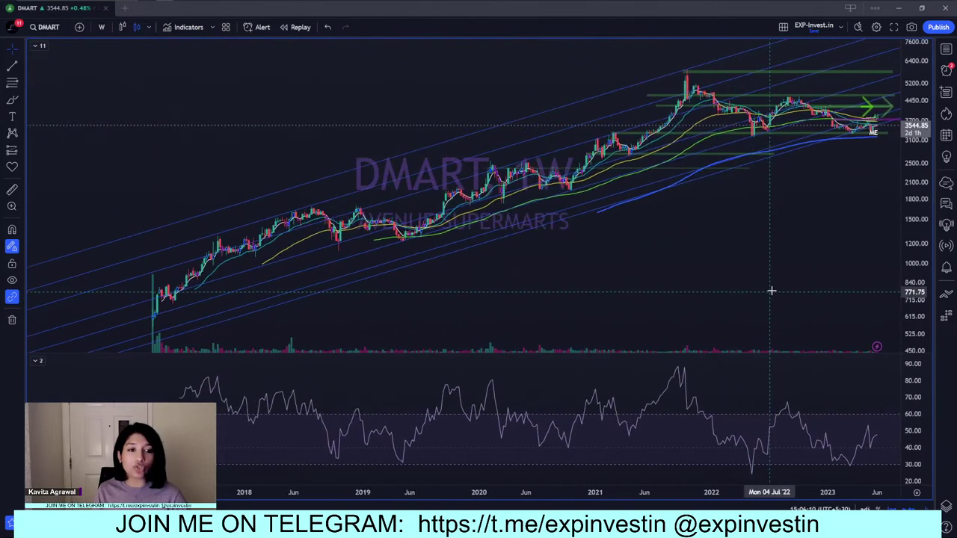
pyautogui.moveTo(785, 301); pyautogui.dragTo(588, 273)
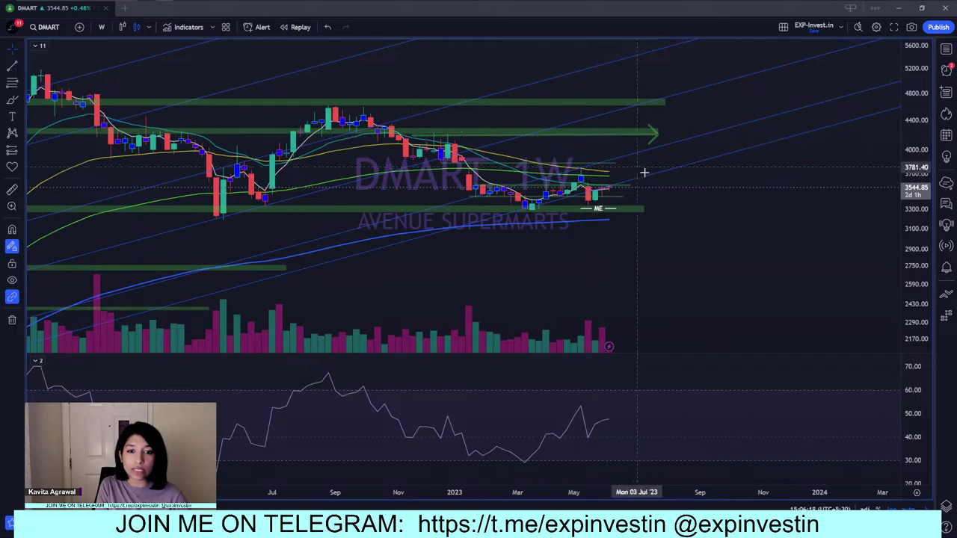
pyautogui.scroll(-4, 664, 211)
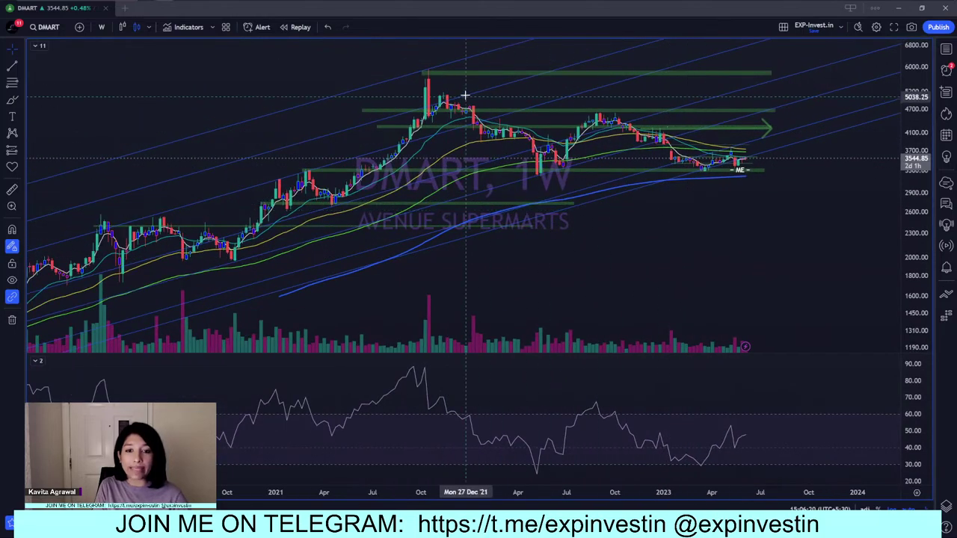
# - Measure the DMART price decline from the October 2021 peak to the mid-2023 support zone
pyautogui.keyDown('shift'); pyautogui.click(428, 74); pyautogui.keyUp('shift')
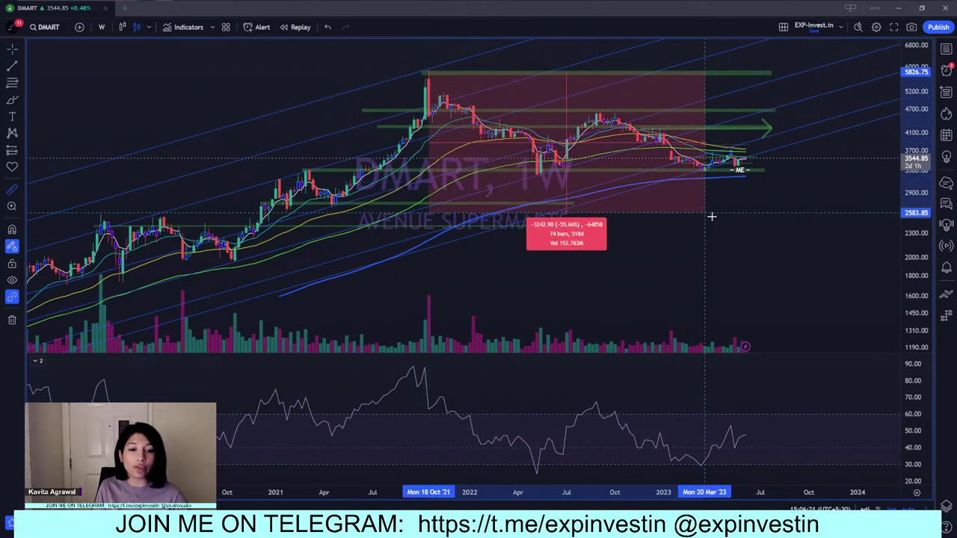
pyautogui.click(743, 171)
pyautogui.scroll(3, 620, 254)
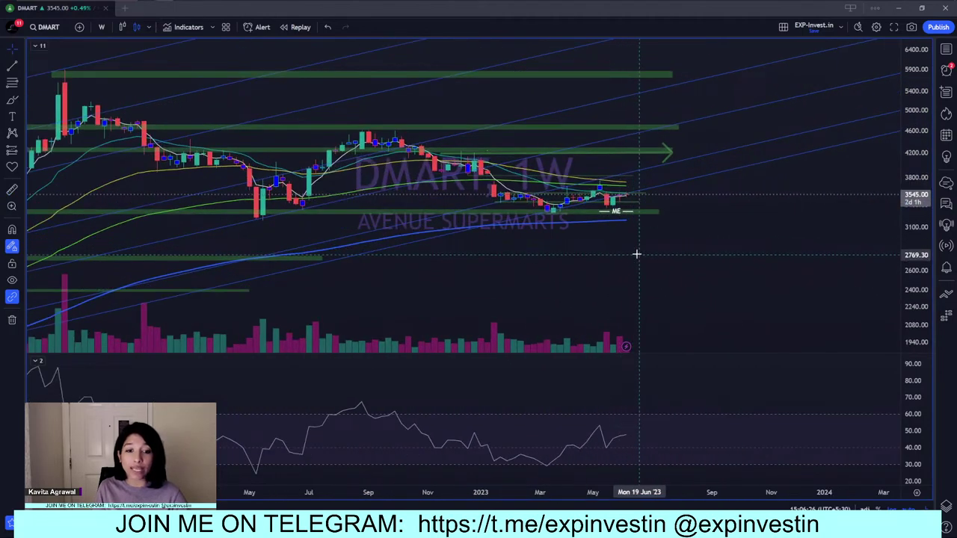
# - Examine DMART's full weekly price channel since 2017 and the daily candles from December 2022 to June 2023
pyautogui.scroll(-5, 611, 250)
pyautogui.scroll(-3, 404, 329)
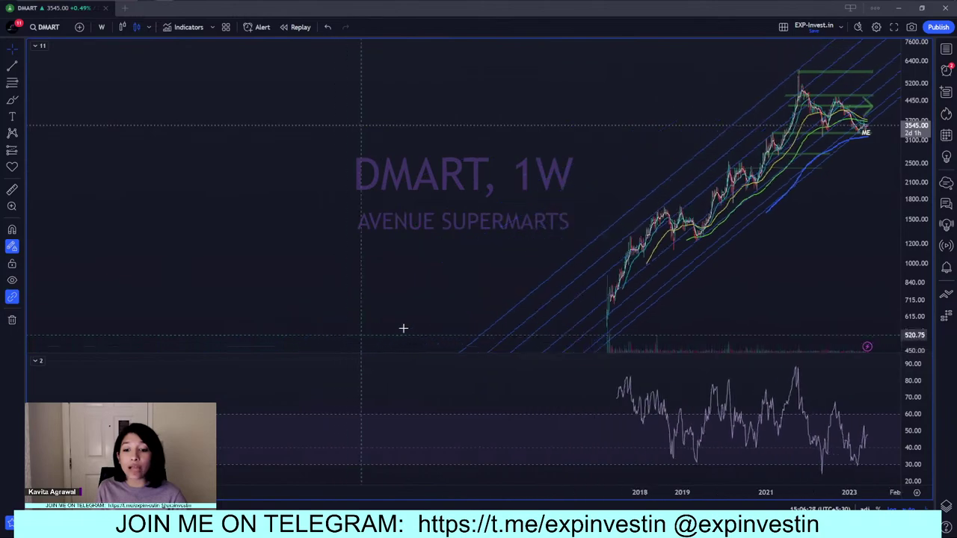
pyautogui.scroll(2, 744, 320)
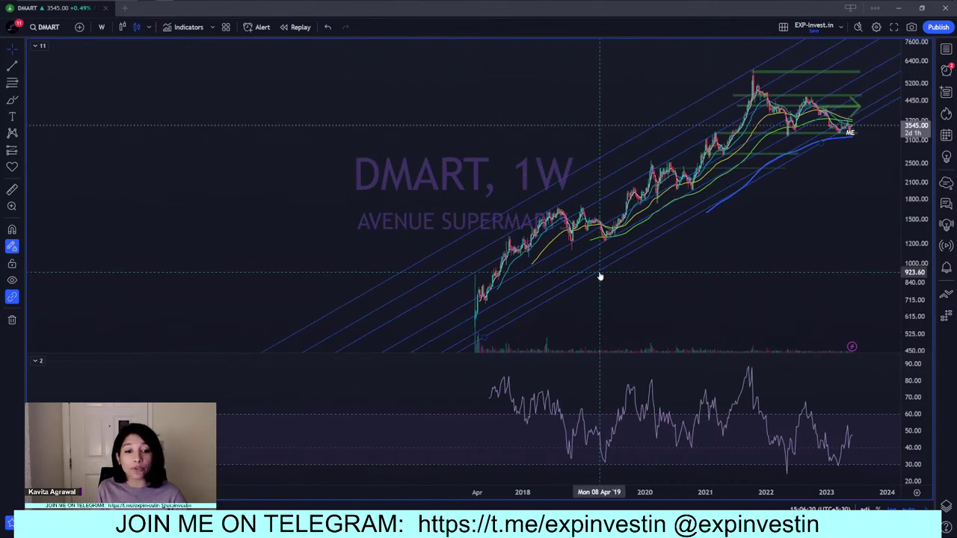
pyautogui.scroll(6, 705, 276)
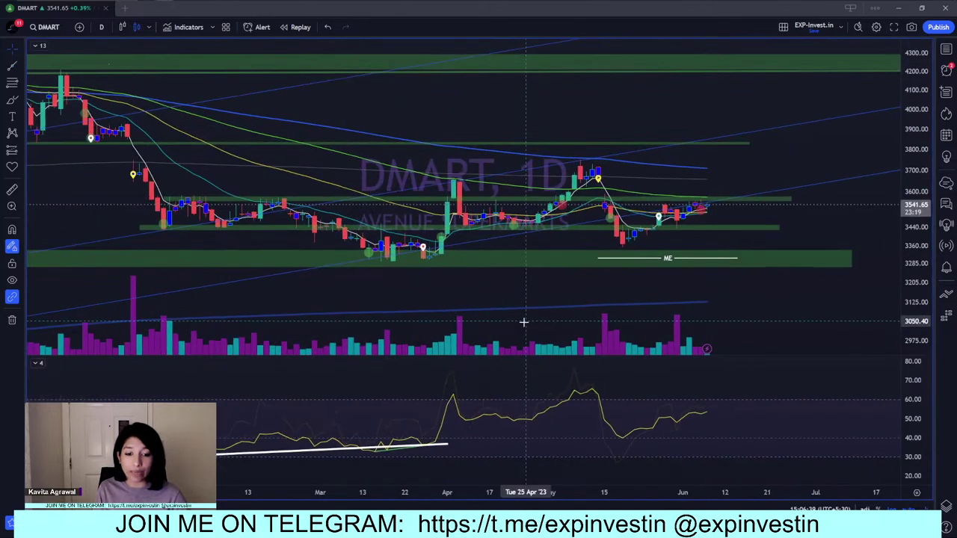
pyautogui.scroll(-3, 524, 322)
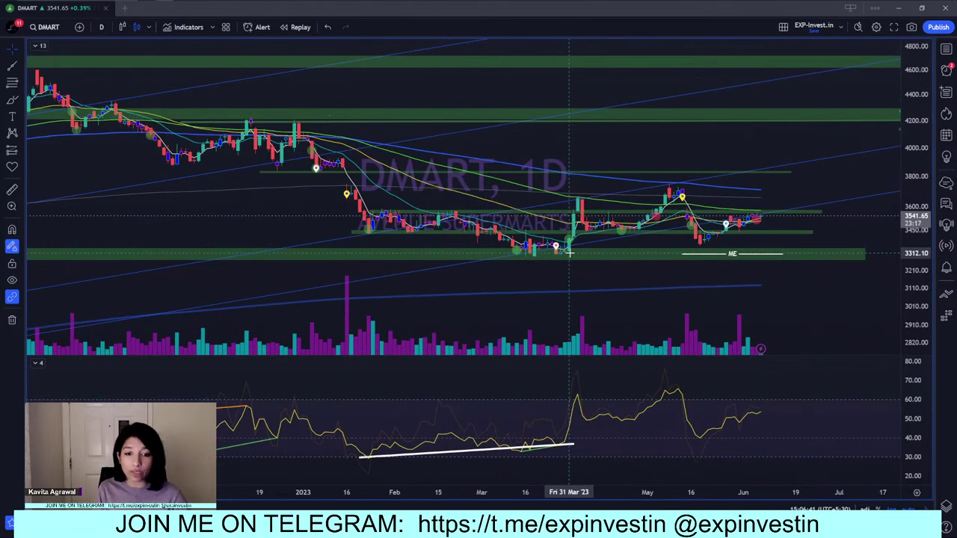
# - Set the DMART chart interval to 75 minutes and examine the 2023 price and RSI lows, dismissing the RAJESHEXPO alert
pyautogui.write('75')
pyautogui.press('Return')
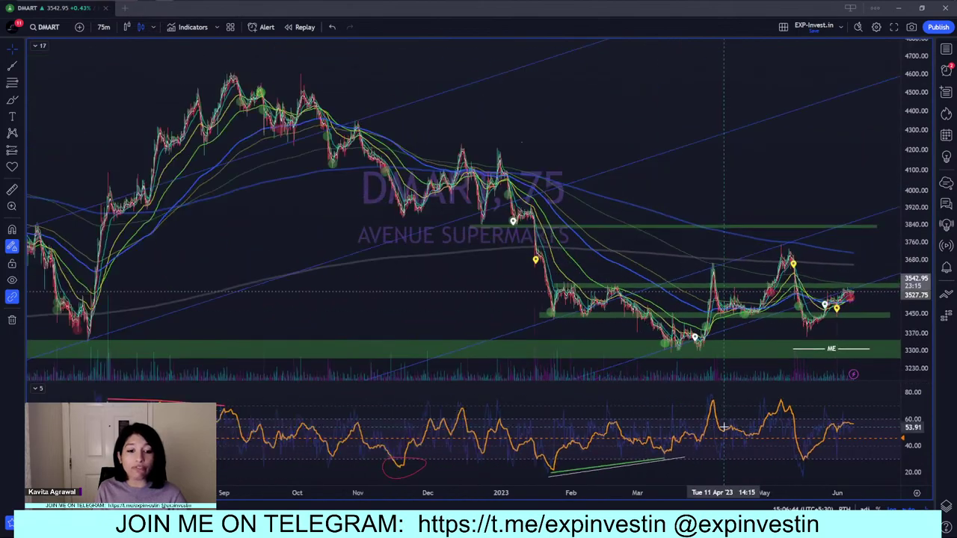
pyautogui.scroll(3, 724, 427)
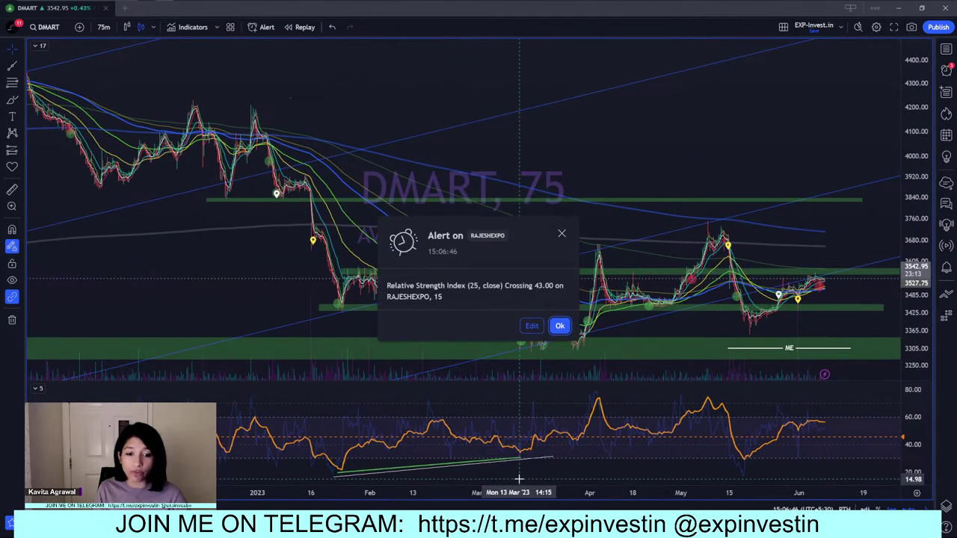
pyautogui.press('Escape')
pyautogui.scroll(-3, 822, 434)
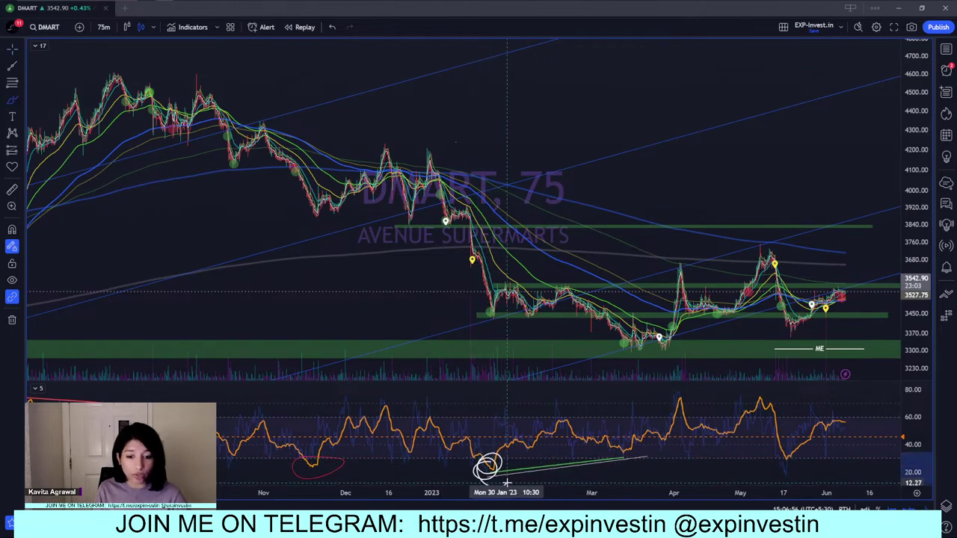
# - Underline the DMART price lows of January–February, March and May 2023 with brush strokes, dismissing the THERMAX alert
pyautogui.moveTo(489, 314); pyautogui.dragTo(533, 314)
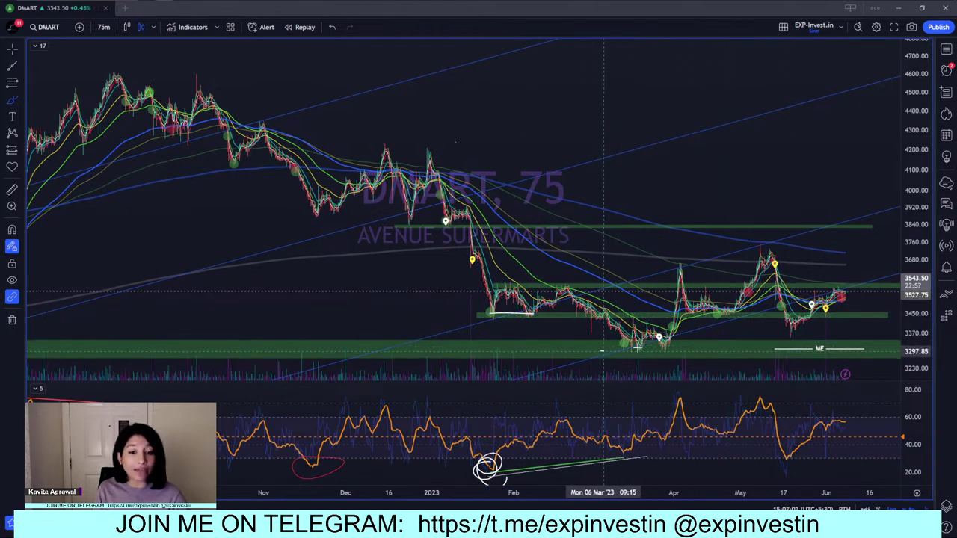
pyautogui.moveTo(601, 350); pyautogui.dragTo(697, 349)
pyautogui.moveTo(770, 335); pyautogui.dragTo(856, 333)
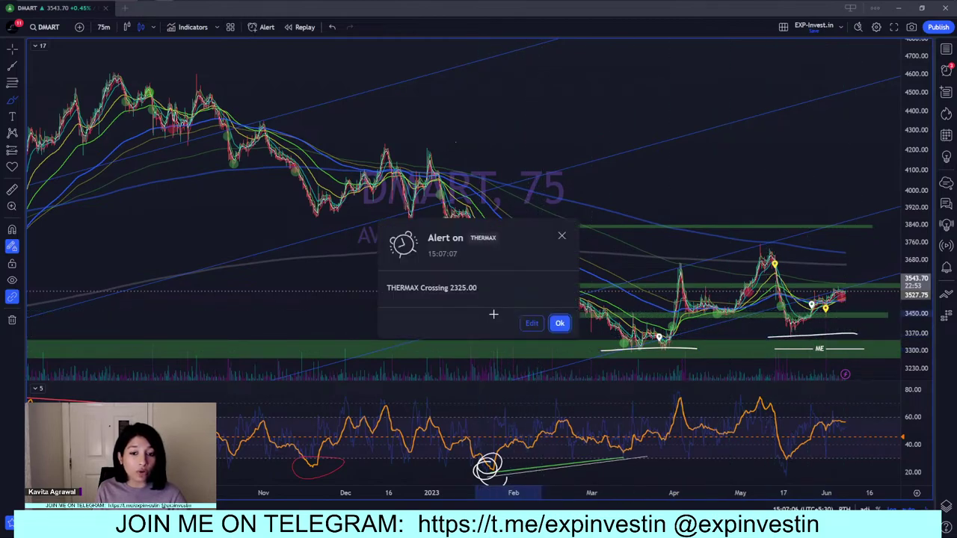
pyautogui.click(561, 323)
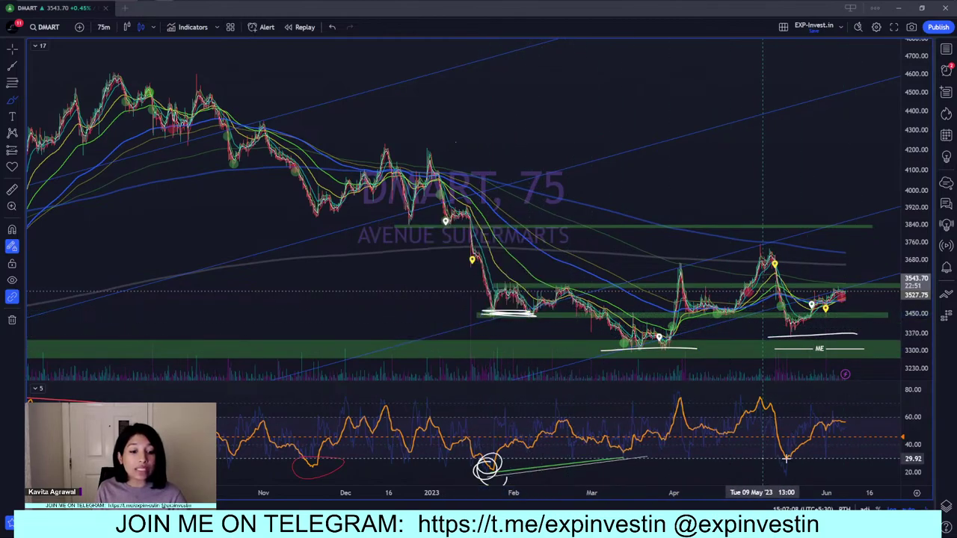
# - Underline the March and May 2023 RSI lows with the brush and compare them with the marked price lows
pyautogui.moveTo(764, 458); pyautogui.dragTo(799, 457)
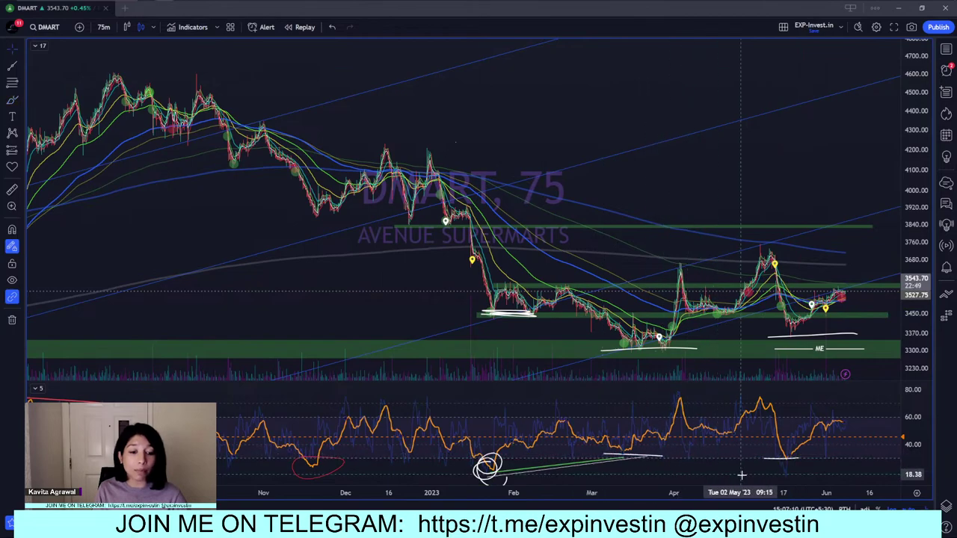
pyautogui.moveTo(741, 464); pyautogui.dragTo(572, 449)
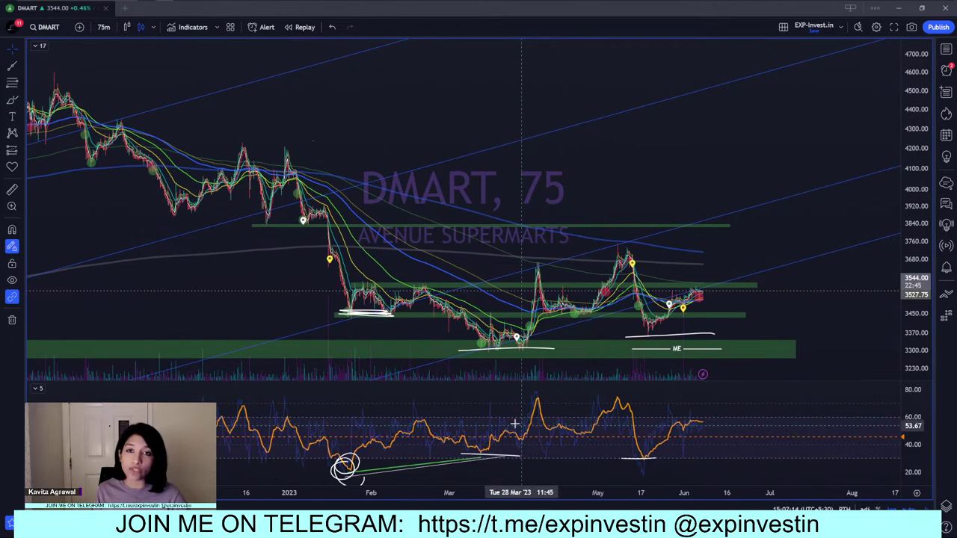
pyautogui.scroll(3, 591, 426)
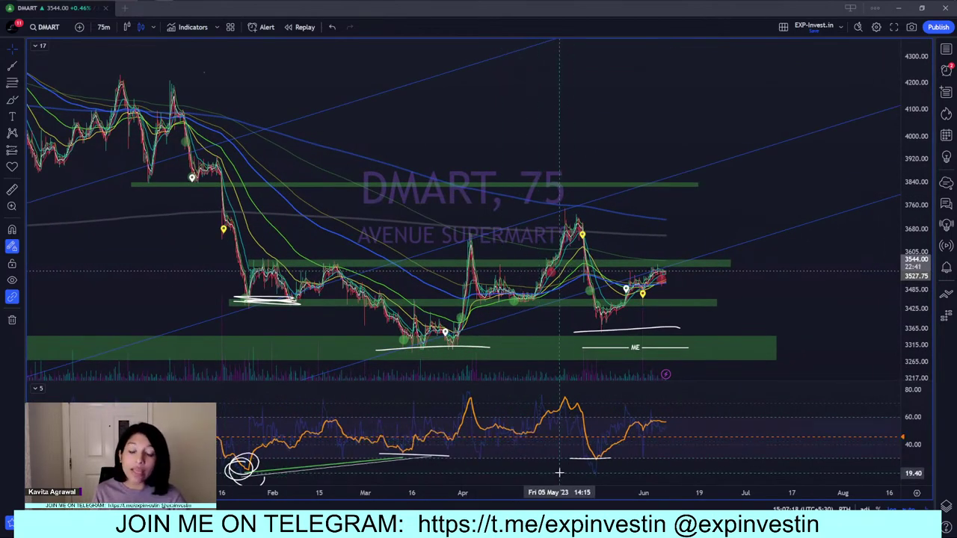
pyautogui.scroll(-3, 566, 461)
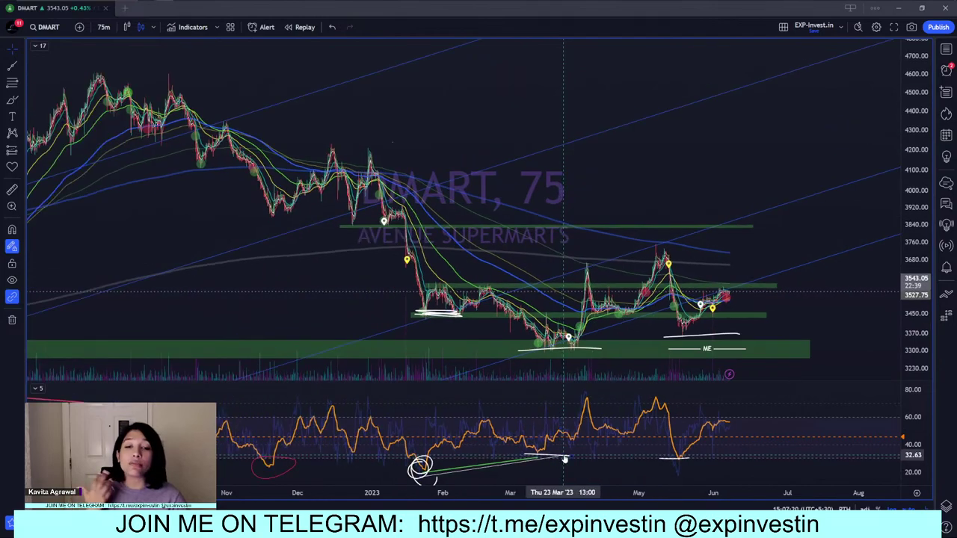
pyautogui.scroll(3, 566, 461)
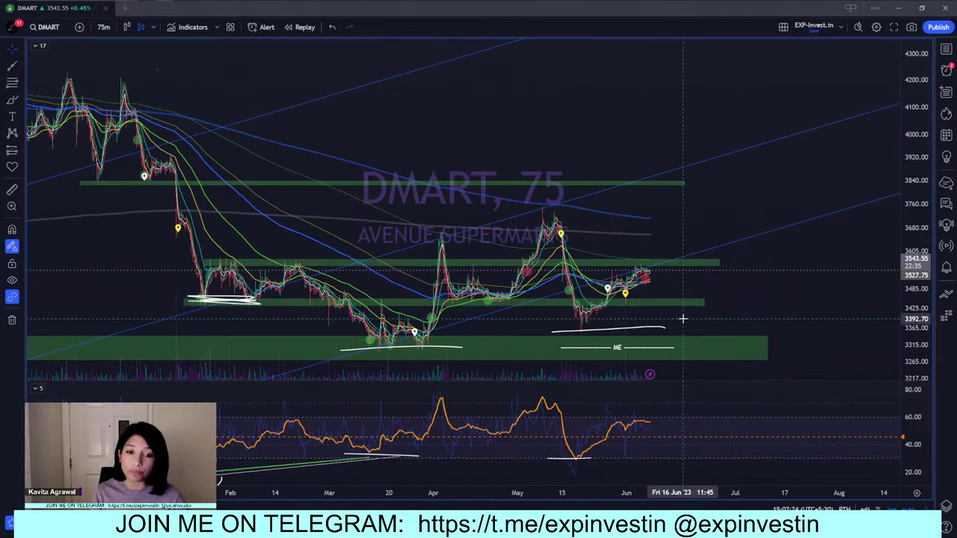
# - Return the DMART chart to the daily interval and examine the underlined 2023 lows
pyautogui.write('1D')
pyautogui.press('Return')
pyautogui.scroll(-3, 679, 330)
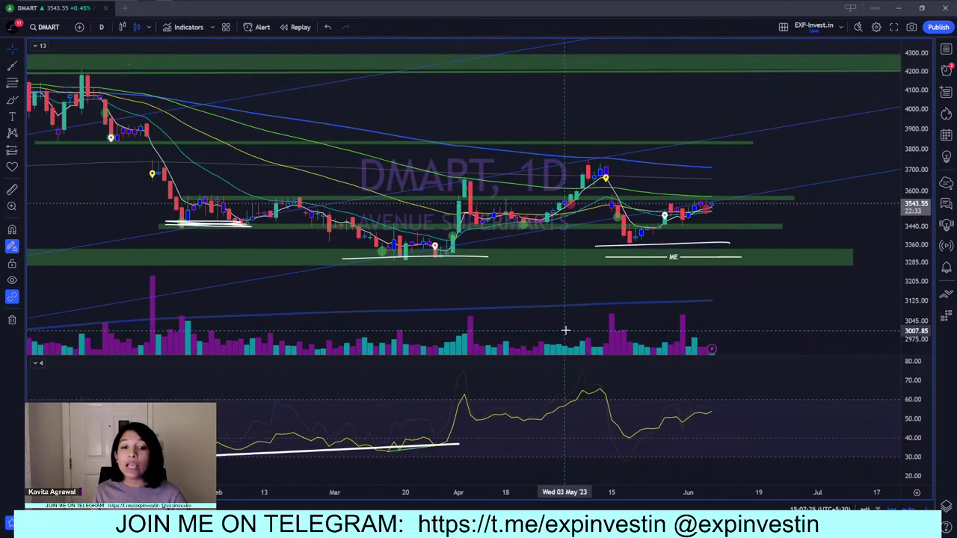
# - Step the DMART chart interval down through 75 to 15 minutes and examine the underlined lows from January to June 2023
pyautogui.write('75')
pyautogui.press('Return')
pyautogui.write('15')
pyautogui.press('Return')
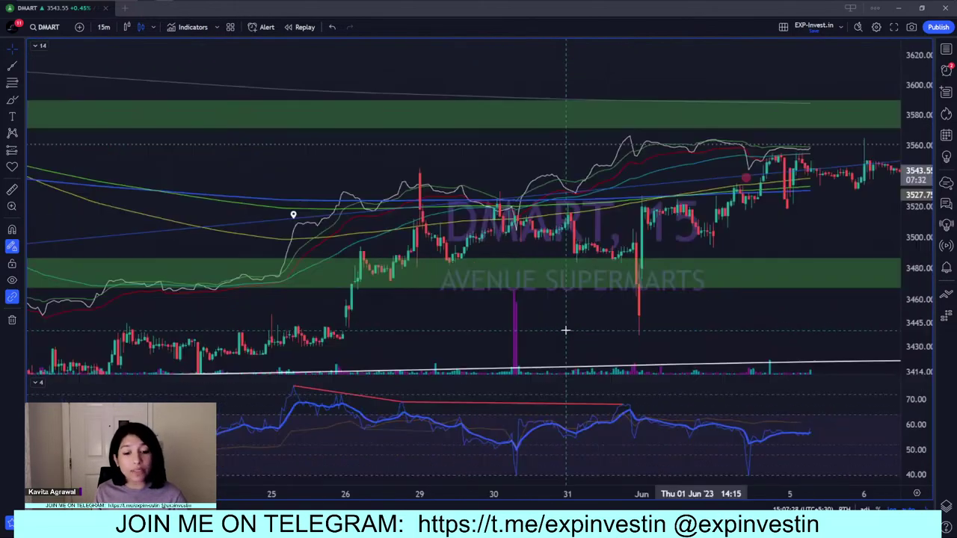
pyautogui.scroll(-5, 785, 331)
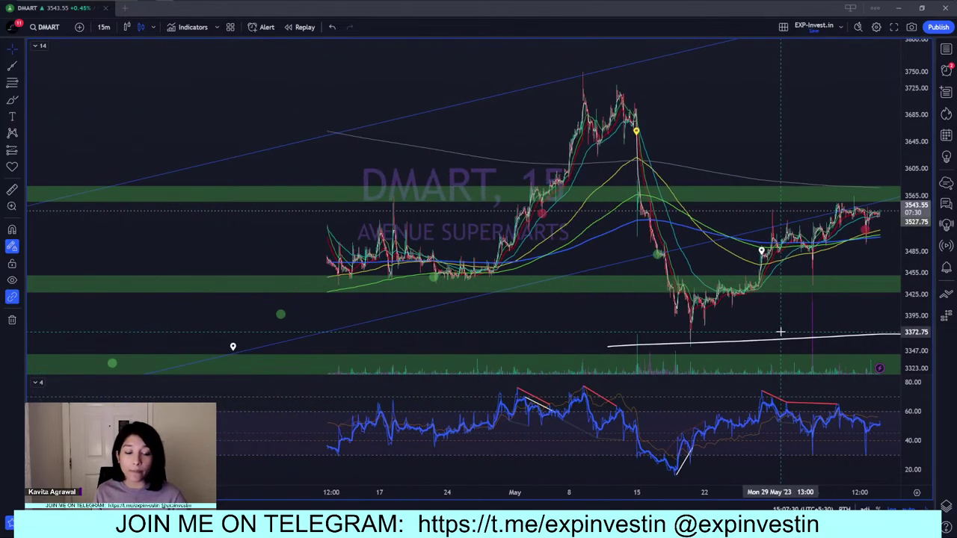
pyautogui.scroll(-2, 761, 343)
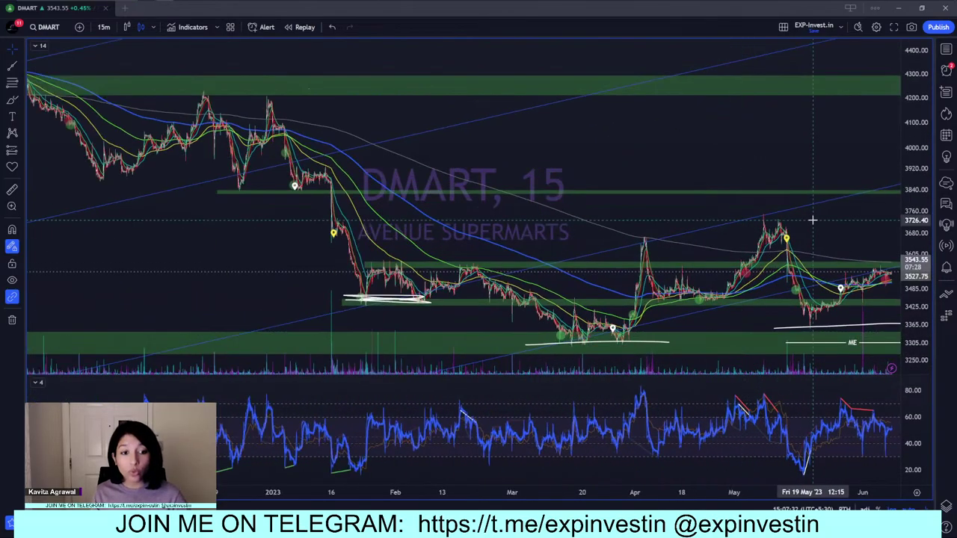
# - Measure the possible drop from the current DMART price to the lowest green support zone on the 15-minute chart
pyautogui.moveTo(812, 220); pyautogui.dragTo(704, 252)
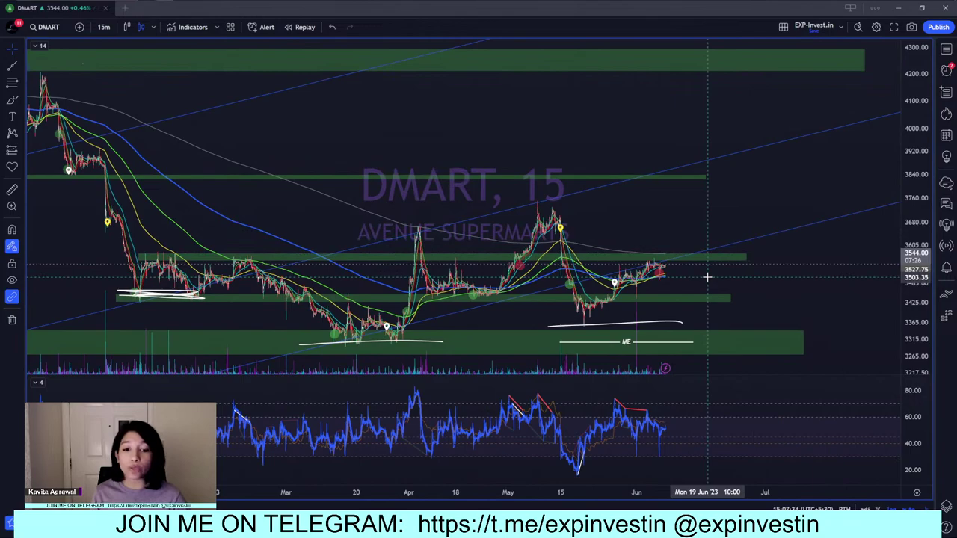
pyautogui.keyDown('shift'); pyautogui.click(722, 264); pyautogui.keyUp('shift')
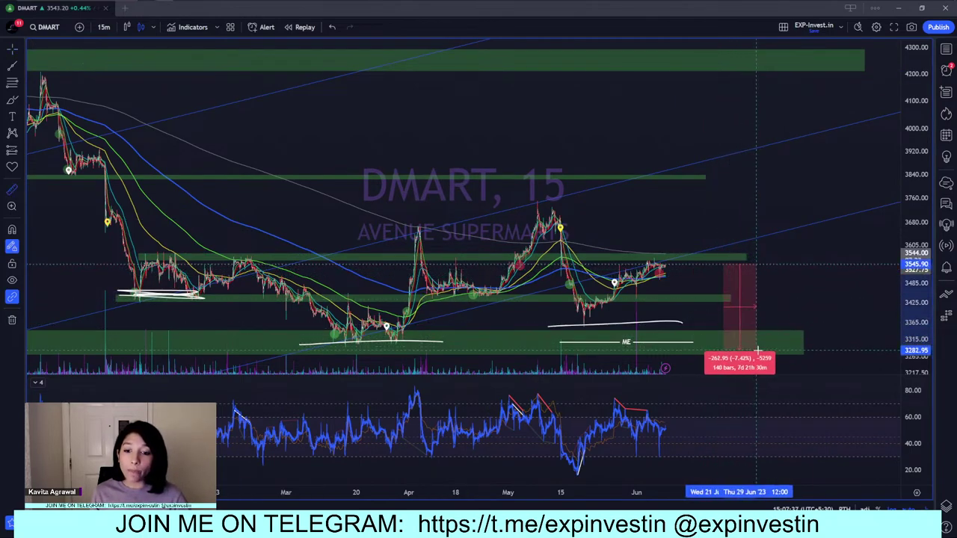
pyautogui.click(759, 347)
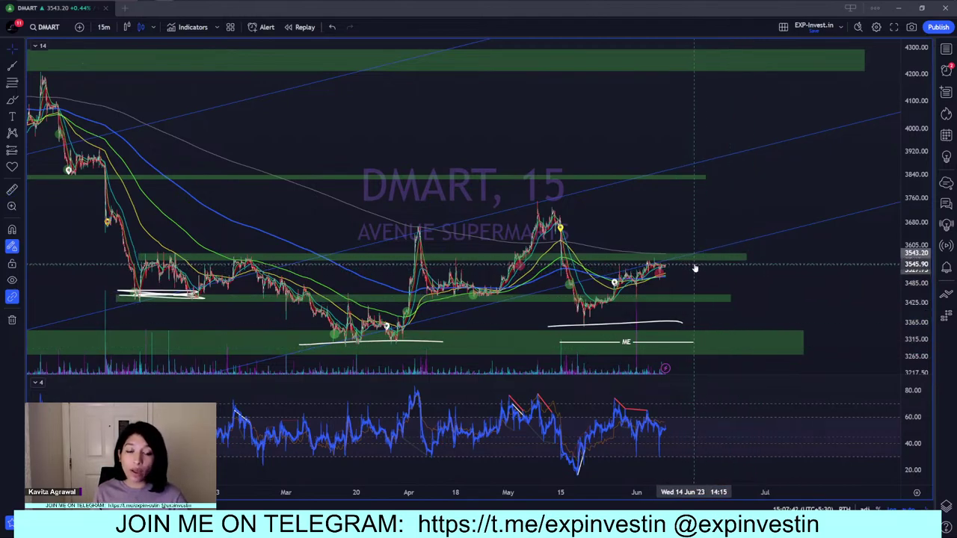
# - Switch DMART to the 75-minute interval and measure a rise from the current price towards the upper part of the channel
pyautogui.write('75')
pyautogui.press('Return')
pyautogui.scroll(-5, 788, 280)
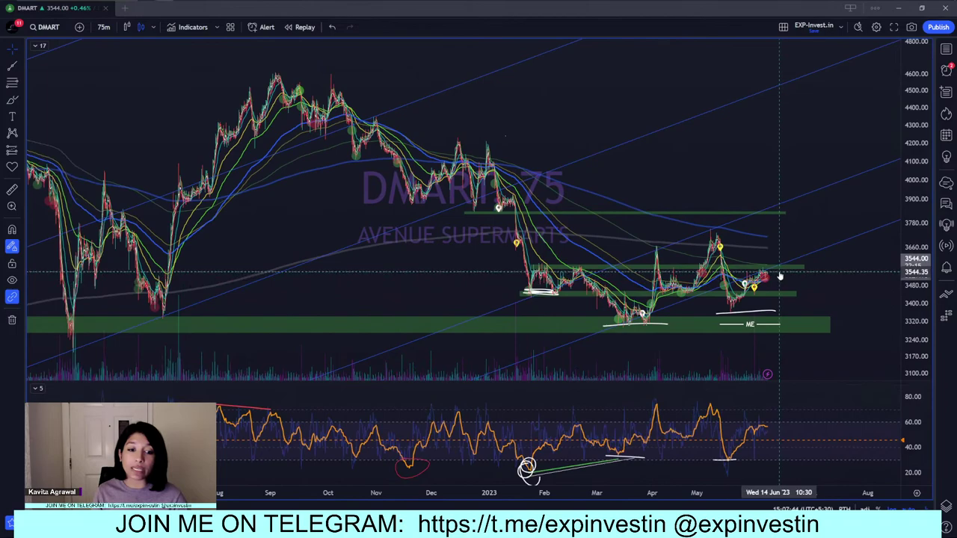
pyautogui.keyDown('shift'); pyautogui.click(780, 276); pyautogui.keyUp('shift')
pyautogui.scroll(-2, 722, 124)
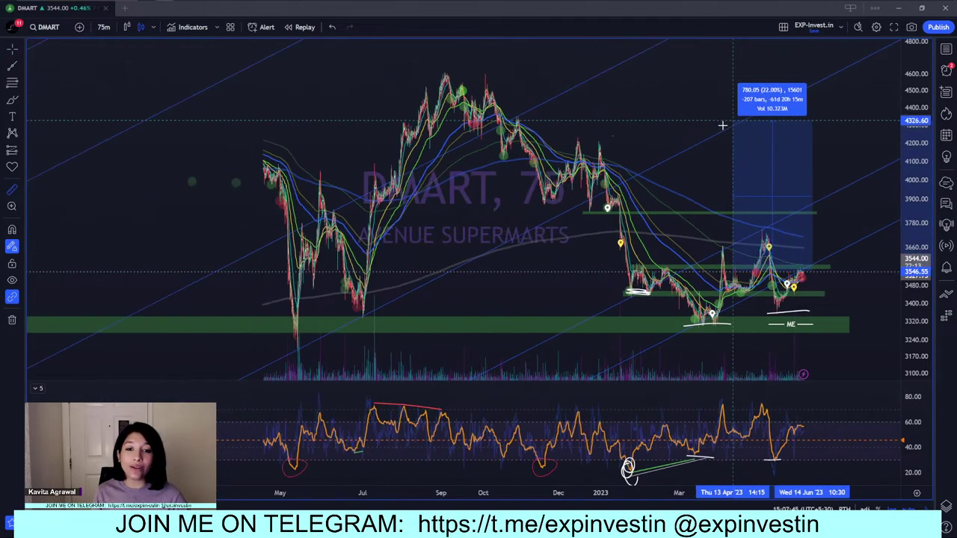
# - Return DMART to the daily interval and measure the rise from the green zone above the May low to the green zone near 4200
pyautogui.write('1D')
pyautogui.press('Return')
pyautogui.scroll(-2, 846, 204)
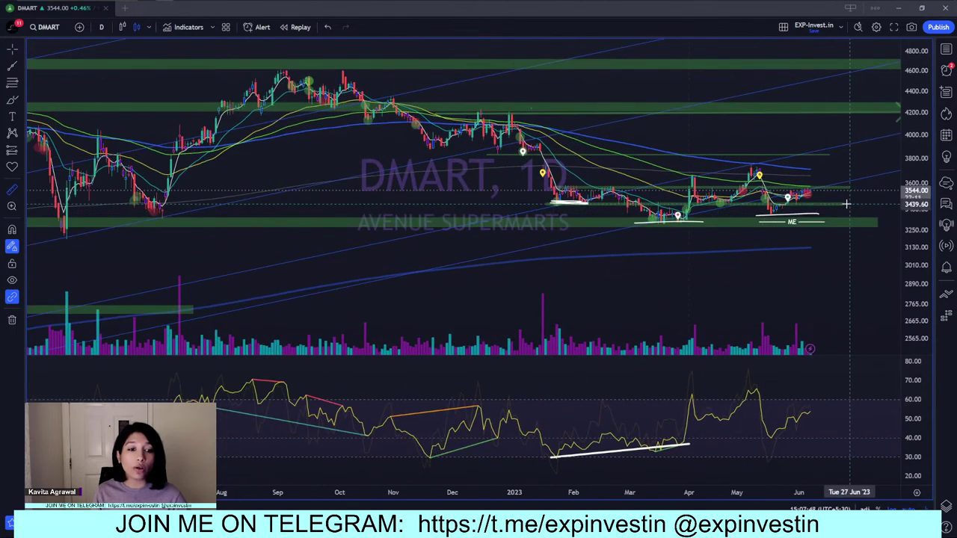
pyautogui.keyDown('shift'); pyautogui.click(839, 204); pyautogui.keyUp('shift')
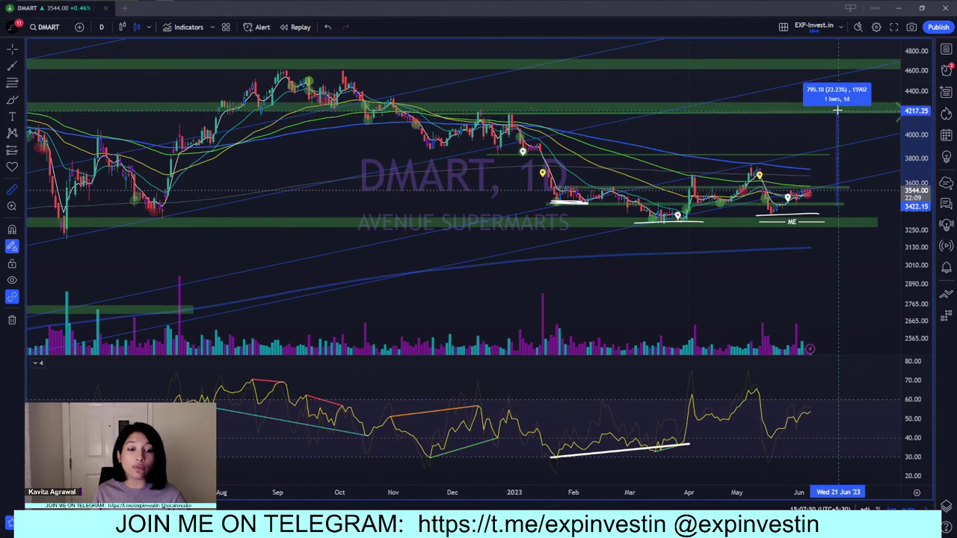
pyautogui.click(798, 86)
pyautogui.scroll(-5, 819, 307)
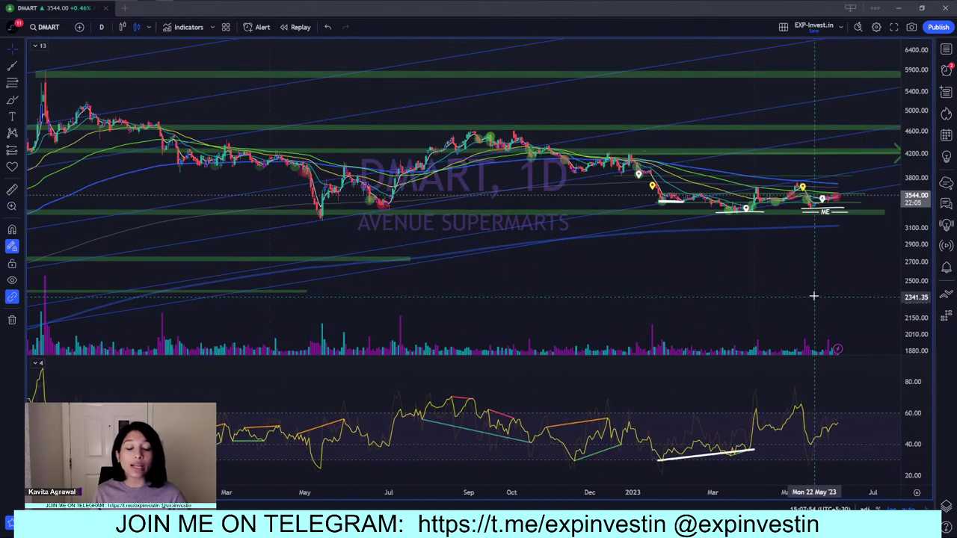
# - View DMART on the weekly interval and return to the daily interval to examine the underlined February–June 2023 lows
pyautogui.write('1W')
pyautogui.press('Return')
pyautogui.scroll(3, 718, 229)
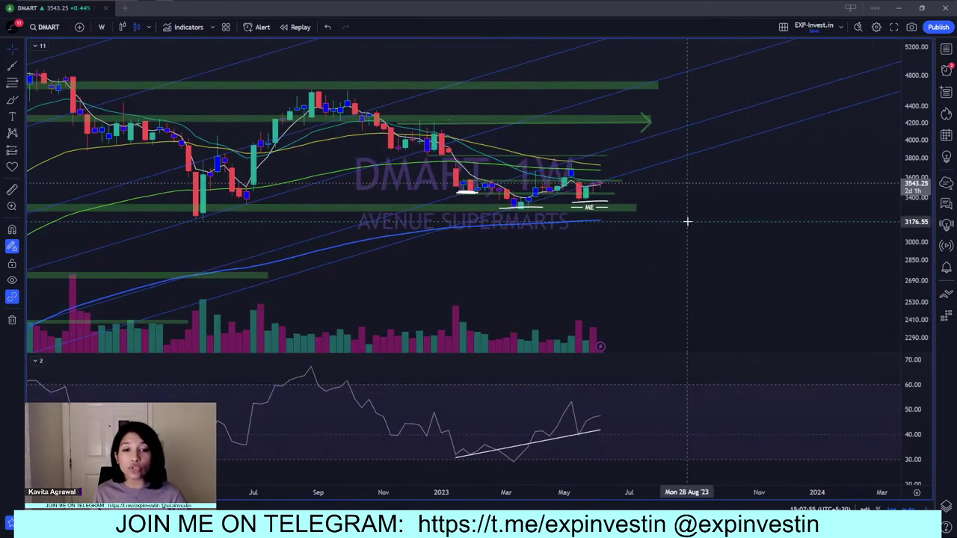
pyautogui.write('1D')
pyautogui.press('Return')
pyautogui.scroll(6, 741, 351)
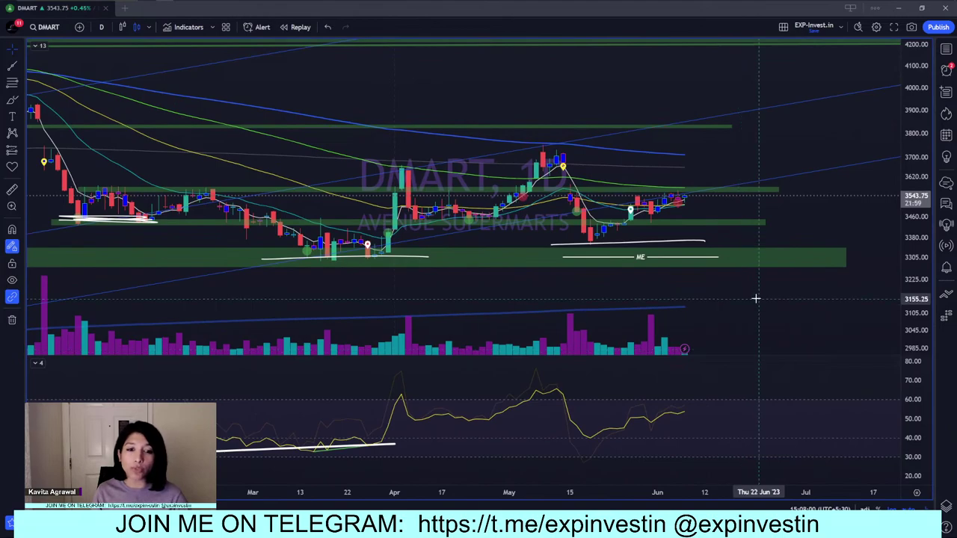
# - Step the DMART interval down through 75 to 15 minutes, dismissing the BBTC alert on the way
pyautogui.write('75')
pyautogui.press('Return')
pyautogui.scroll(-5, 778, 329)
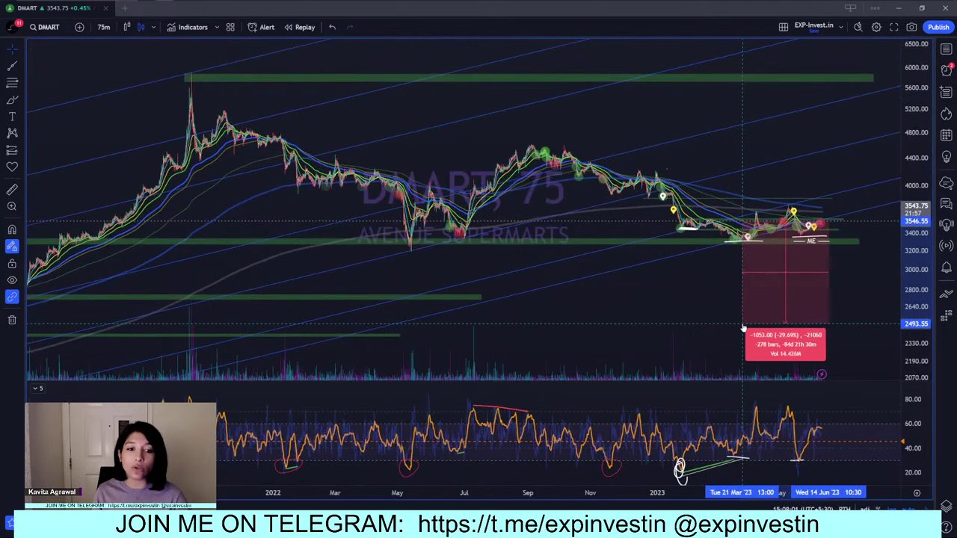
pyautogui.scroll(5, 792, 340)
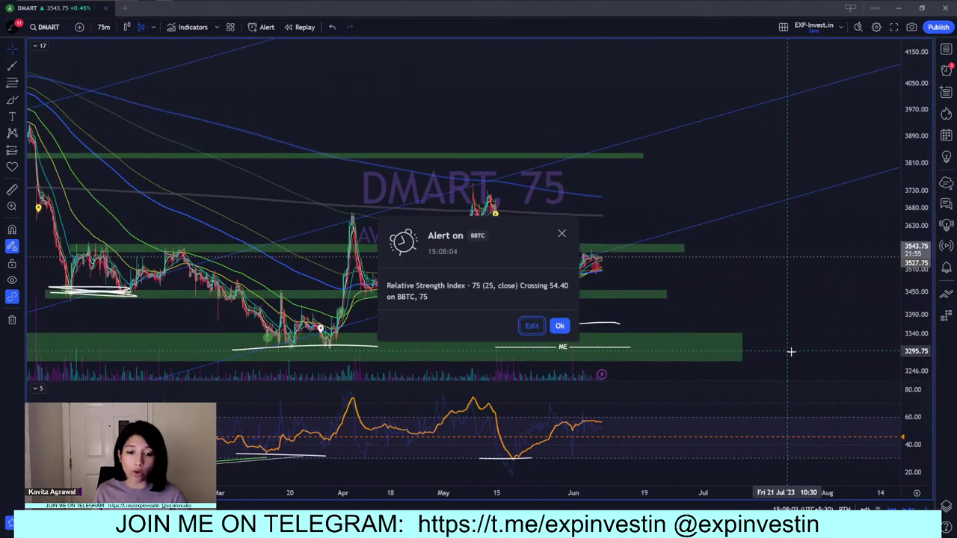
pyautogui.click(562, 234)
pyautogui.write('15')
pyautogui.press('Return')
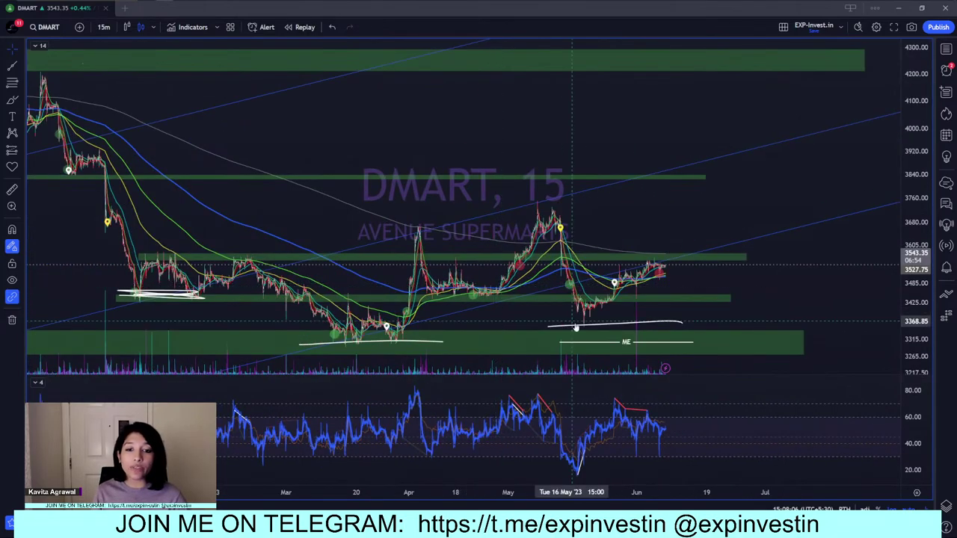
# - Measure the rise from the current DMART price to the grey moving average above it on the 15-minute chart
pyautogui.scroll(3, 568, 232)
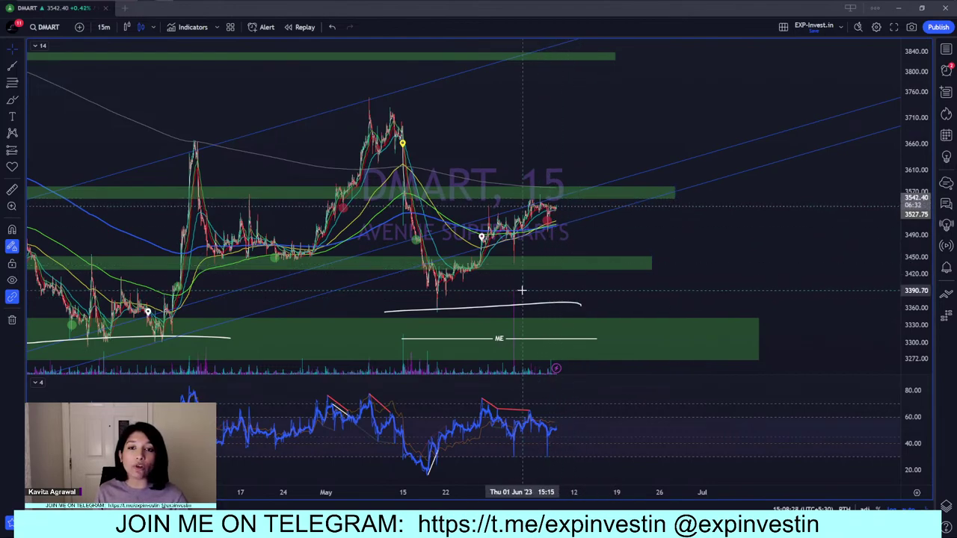
pyautogui.scroll(5, 509, 288)
pyautogui.scroll(-5, 602, 247)
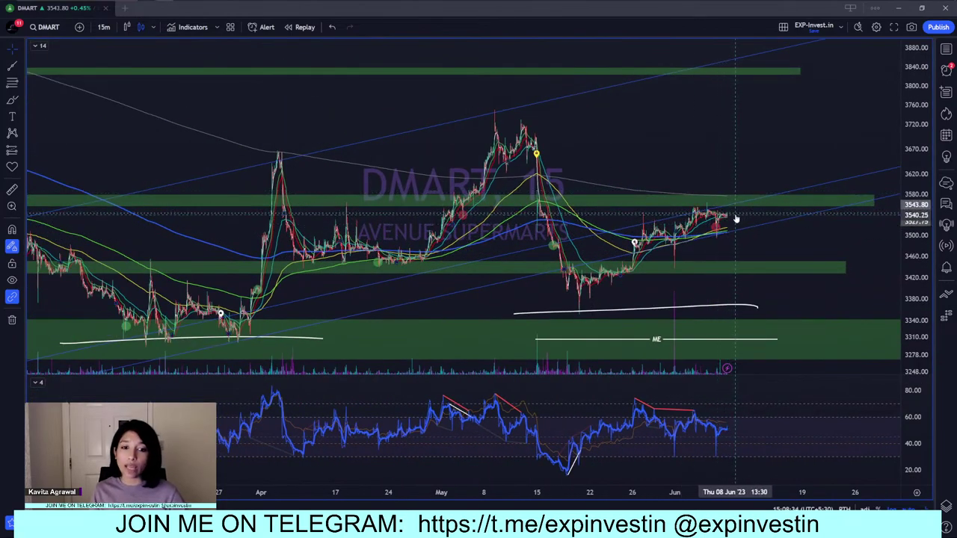
pyautogui.keyDown('shift'); pyautogui.click(735, 215); pyautogui.keyUp('shift')
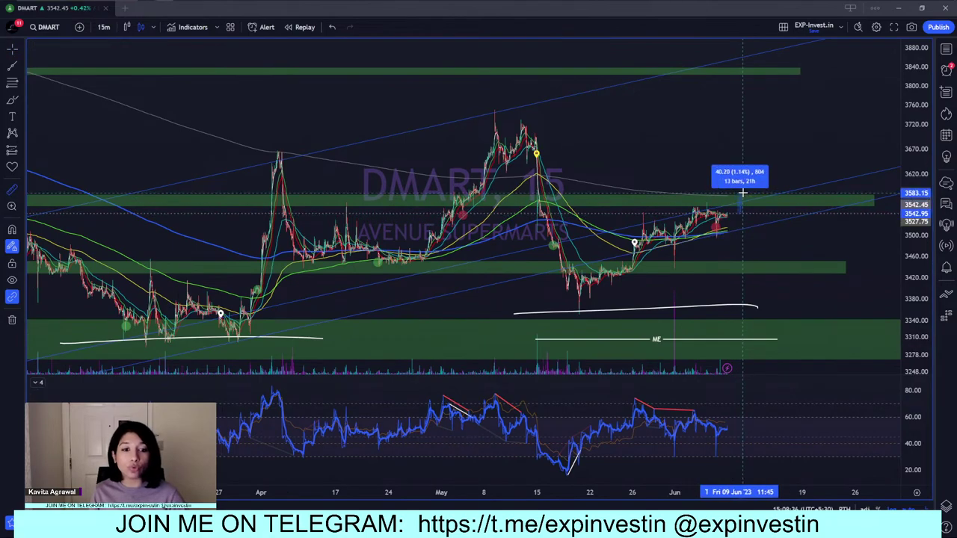
pyautogui.click(738, 192)
# - Check the grey EMA's input settings and measure the move from the current price to just above that average
pyautogui.doubleClick(620, 191)
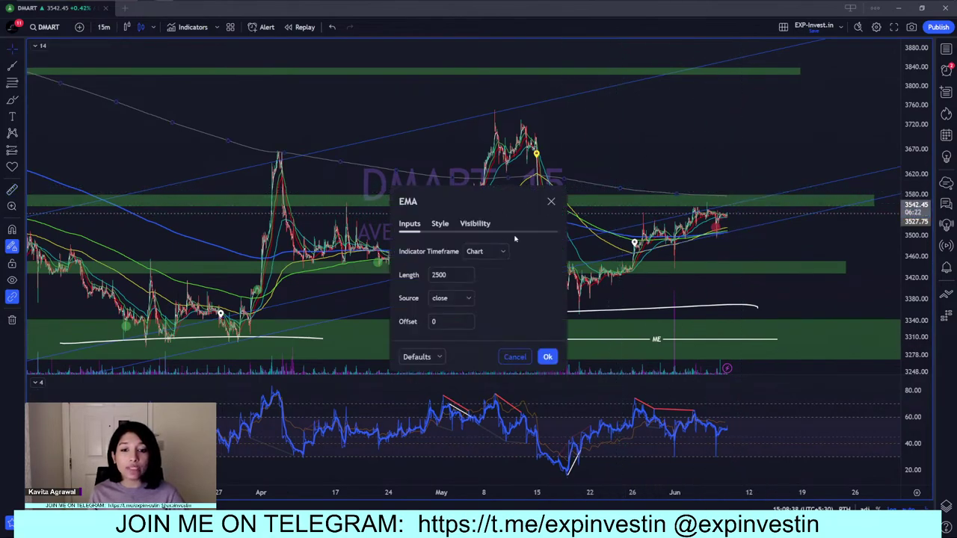
pyautogui.click(551, 203)
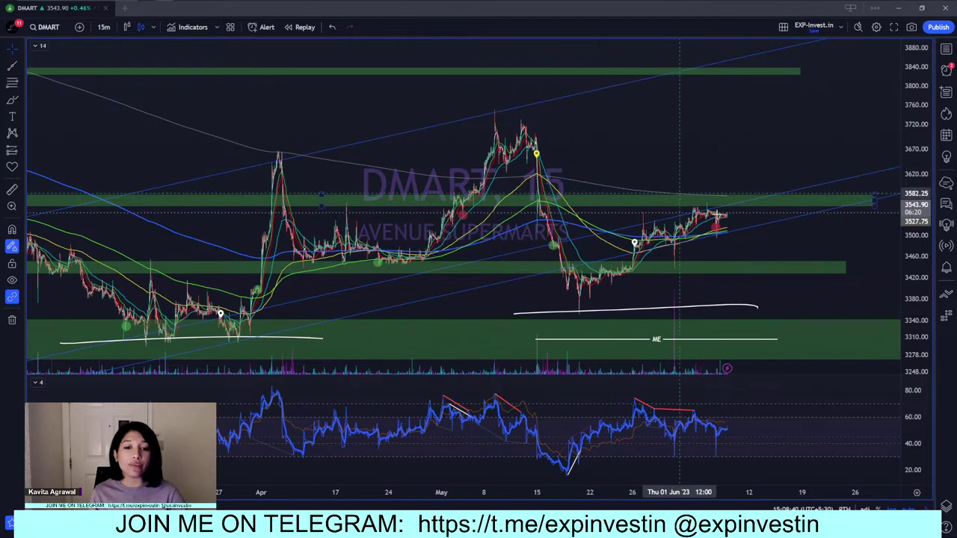
pyautogui.keyDown('shift'); pyautogui.click(736, 215); pyautogui.keyUp('shift')
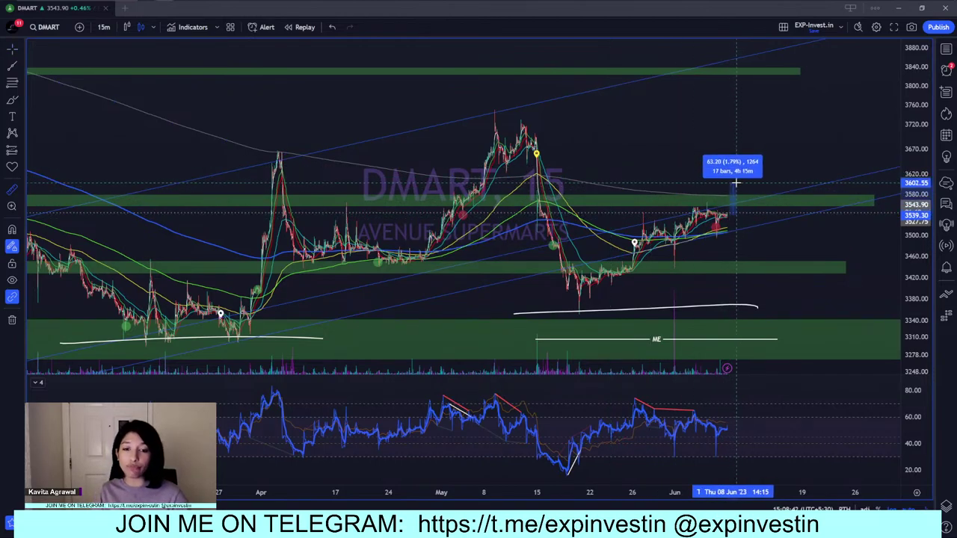
pyautogui.click(738, 182)
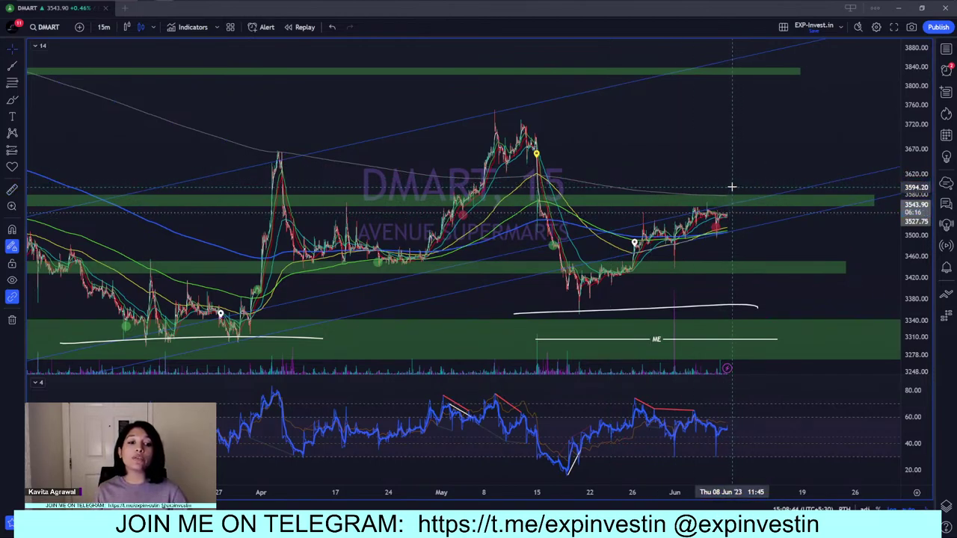
# - Examine the 15-minute DMART price action around its moving averages, dismissing the THERMAX, HDFCBANK and AMBER alerts
pyautogui.scroll(-3, 722, 221)
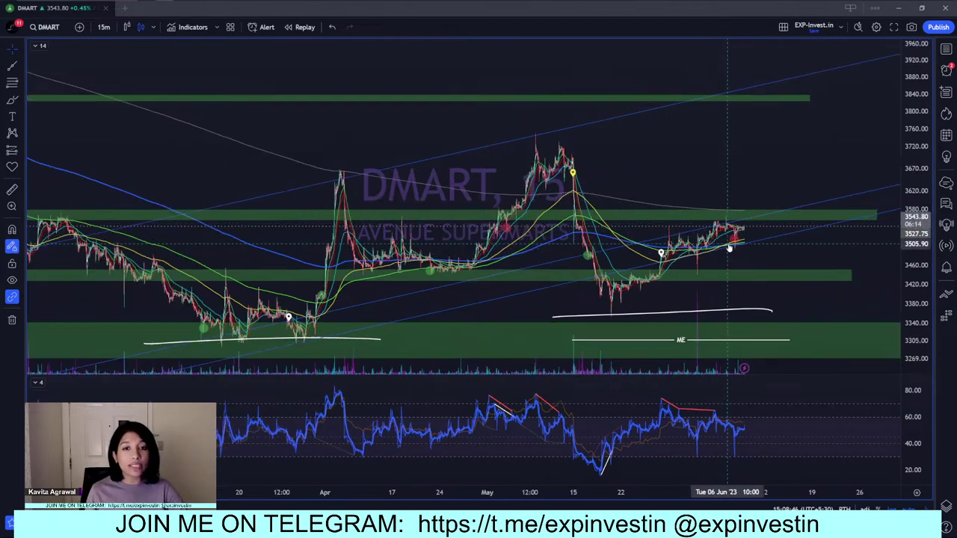
pyautogui.scroll(3, 735, 290)
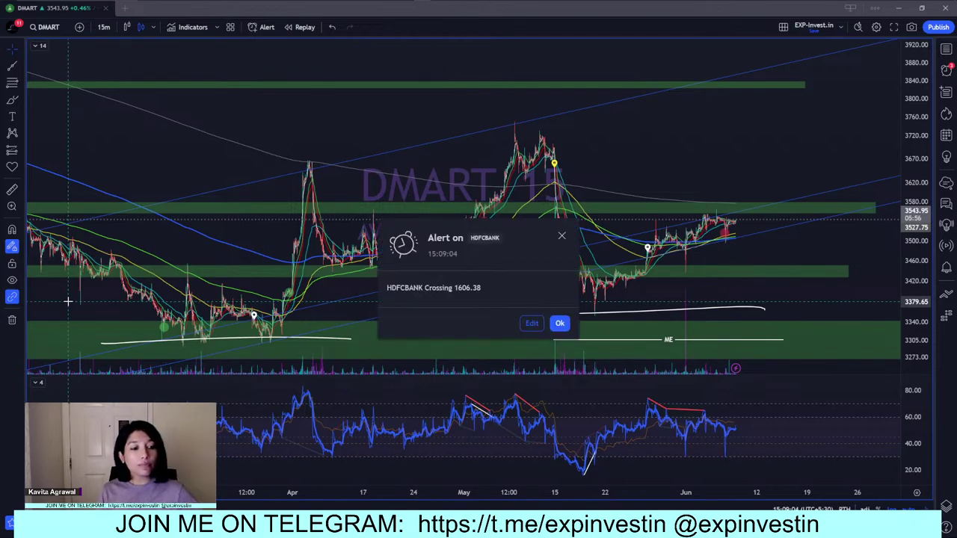
pyautogui.moveTo(148, 1)
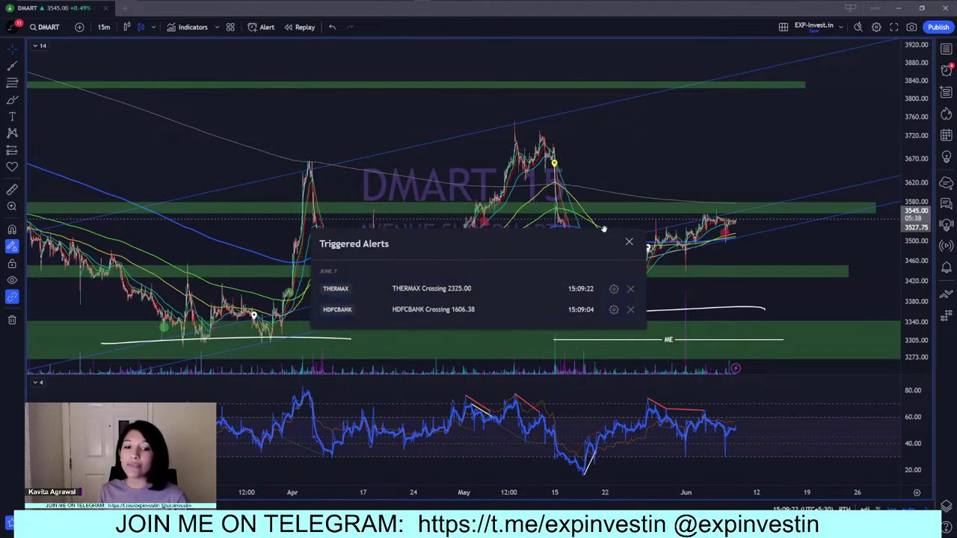
pyautogui.click(631, 241)
pyautogui.scroll(-2, 627, 222)
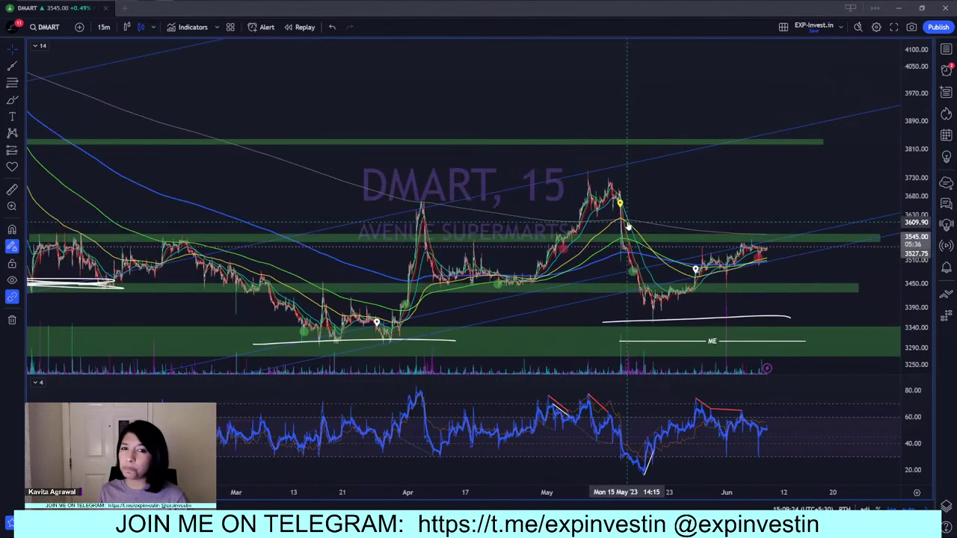
pyautogui.scroll(3, 627, 222)
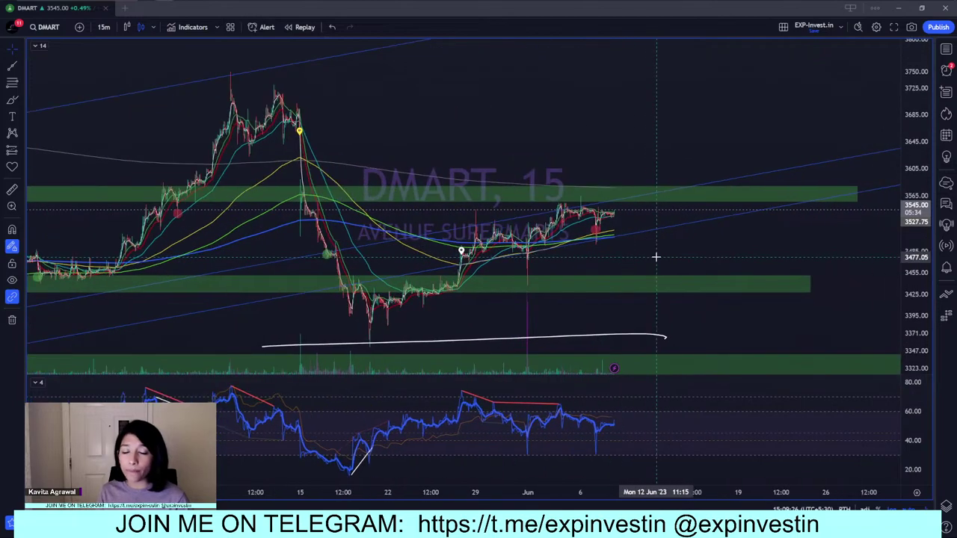
pyautogui.scroll(-2, 203, 326)
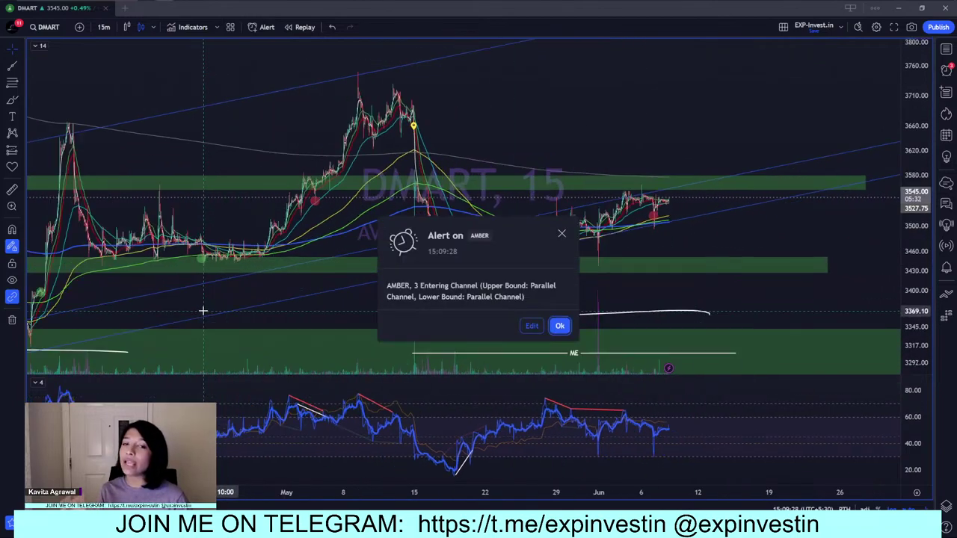
pyautogui.click(562, 234)
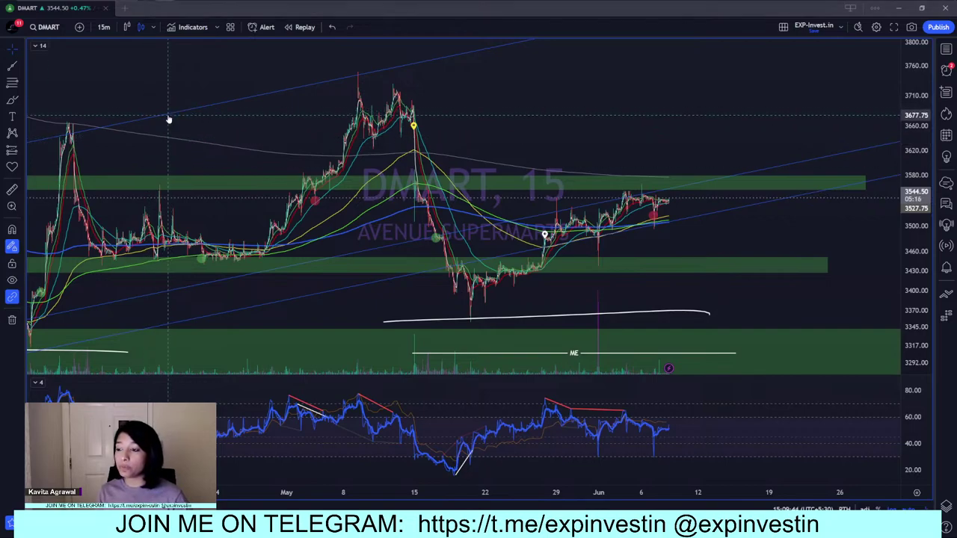
# - Load the NSE chart of AAVAS and view it on the 75-minute interval
pyautogui.write('AAVAS')
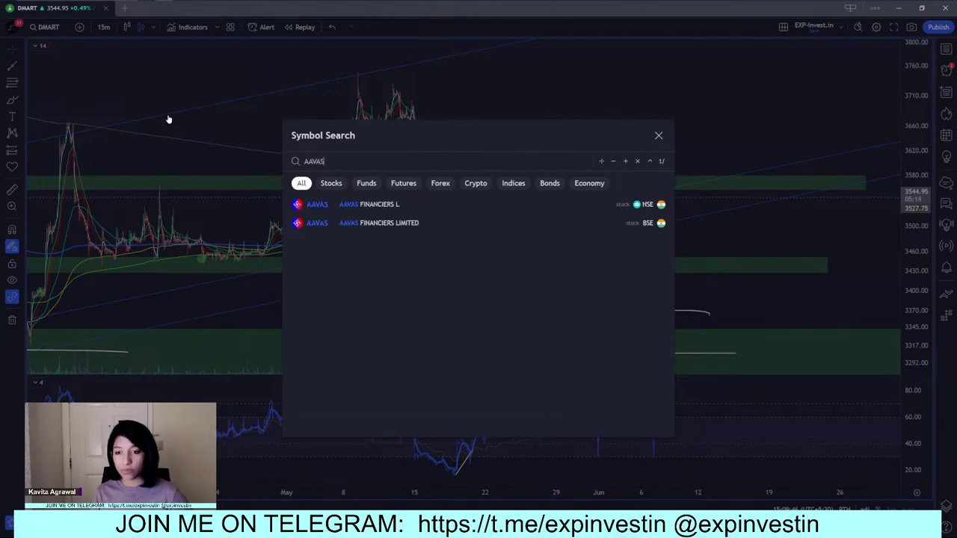
pyautogui.press('Return')
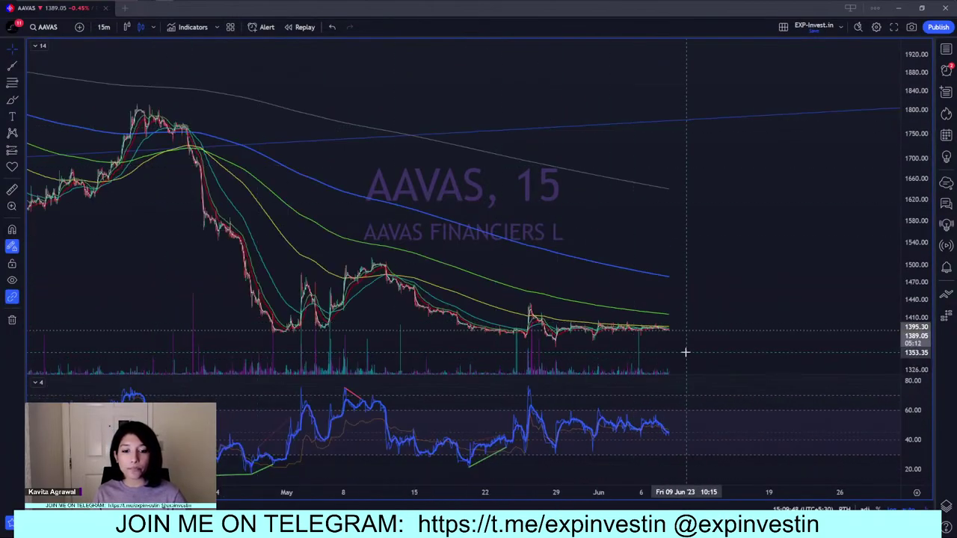
pyautogui.write('75')
pyautogui.press('Return')
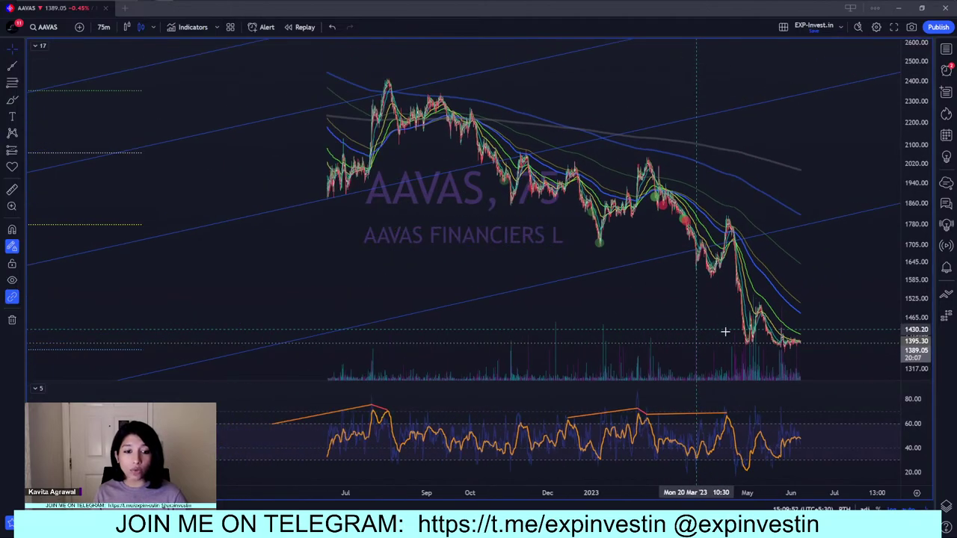
# - Set the AAVAS chart to the daily interval and show its full price history from 2018 to 2023
pyautogui.write('D')
pyautogui.press('Return')
pyautogui.scroll(-10, 829, 337)
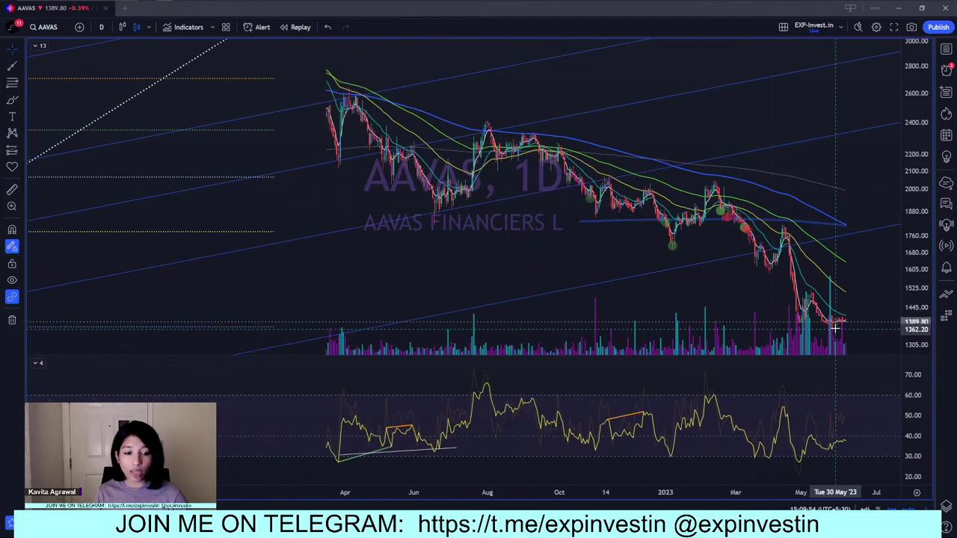
pyautogui.scroll(-4, 835, 337)
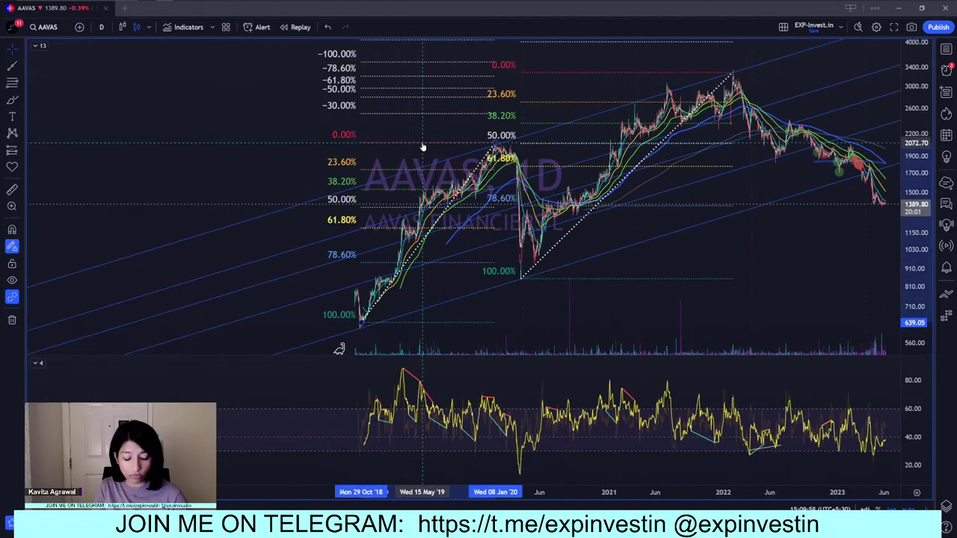
# - Delete both Fibonacci retracements, over the 2018–2020 rise and the 2020–2022 rise, from the daily AAVAS chart
pyautogui.click(421, 137)
pyautogui.press('Delete')
pyautogui.click(571, 142)
pyautogui.press('Delete')
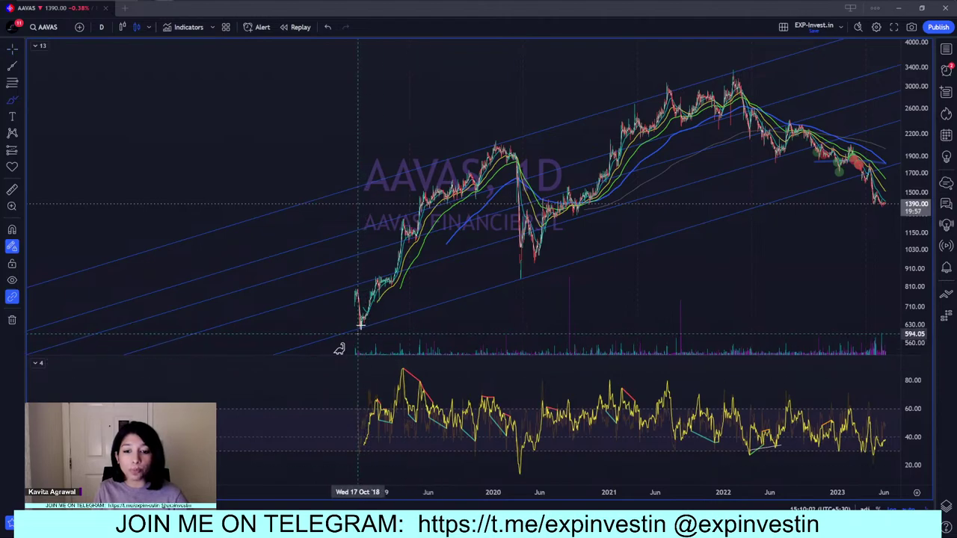
# - Brush two arches over the AAVAS 2018–2020 and 2020–2022 swings, and measure the first rise from its 2018 low to its peak
pyautogui.moveTo(359, 329)
pyautogui.mouseDown()
pyautogui.moveTo(498, 139)
pyautogui.moveTo(527, 281)
pyautogui.moveTo(598, 139)
pyautogui.moveTo(785, 107)
pyautogui.moveTo(826, 188)
pyautogui.mouseUp()
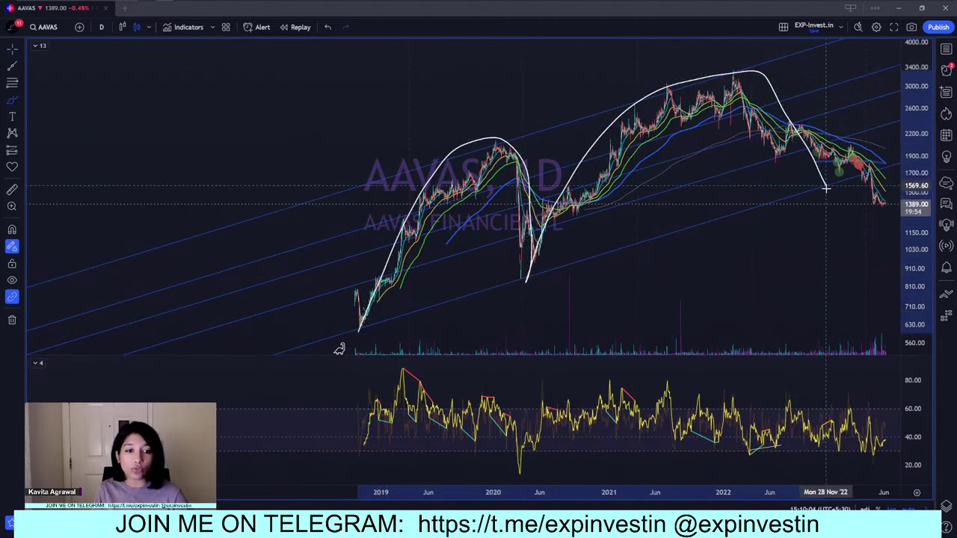
pyautogui.keyDown('shift'); pyautogui.click(361, 326); pyautogui.keyUp('shift')
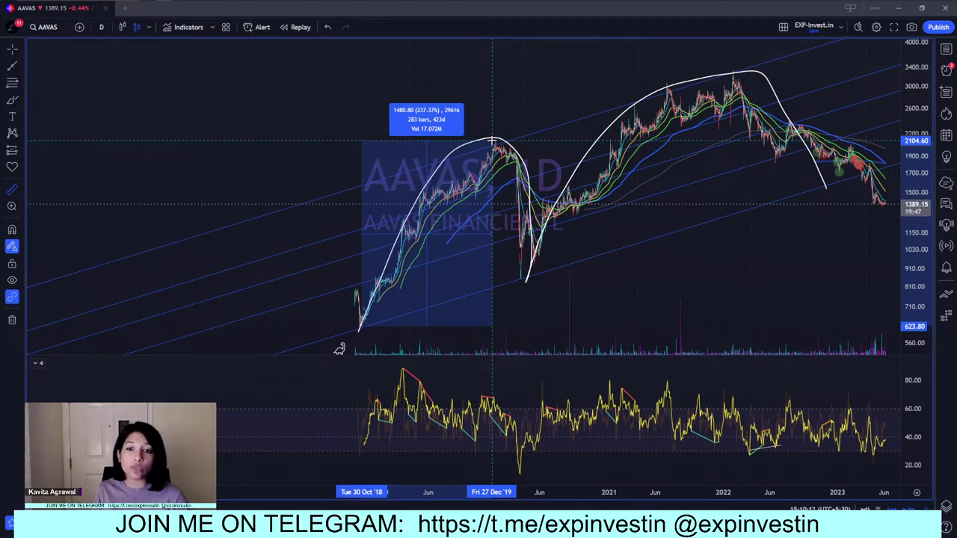
# - Measure the AAVAS fall from its early-2020 peak to the 2020 low, and dismiss the THERMAX alert
pyautogui.click(493, 141)
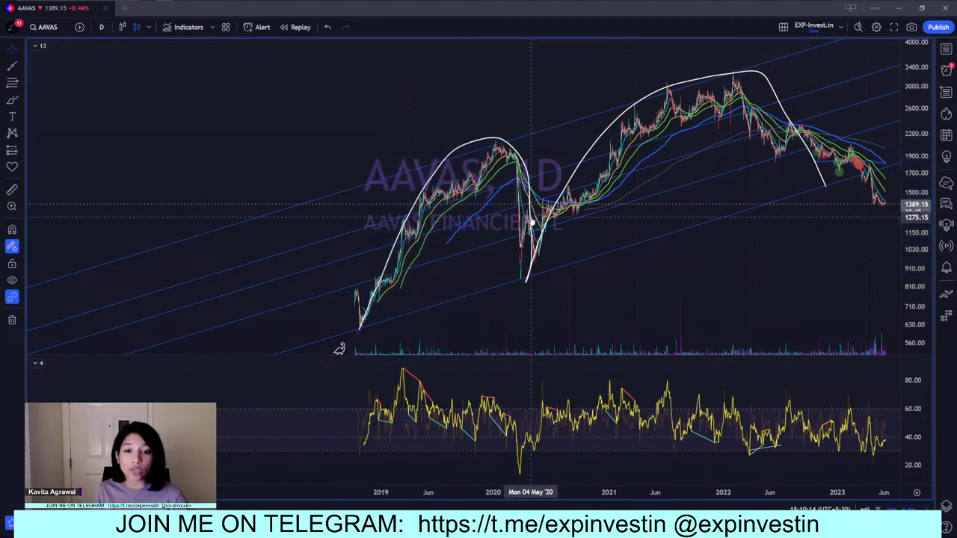
pyautogui.keyDown('shift'); pyautogui.click(497, 141); pyautogui.keyUp('shift')
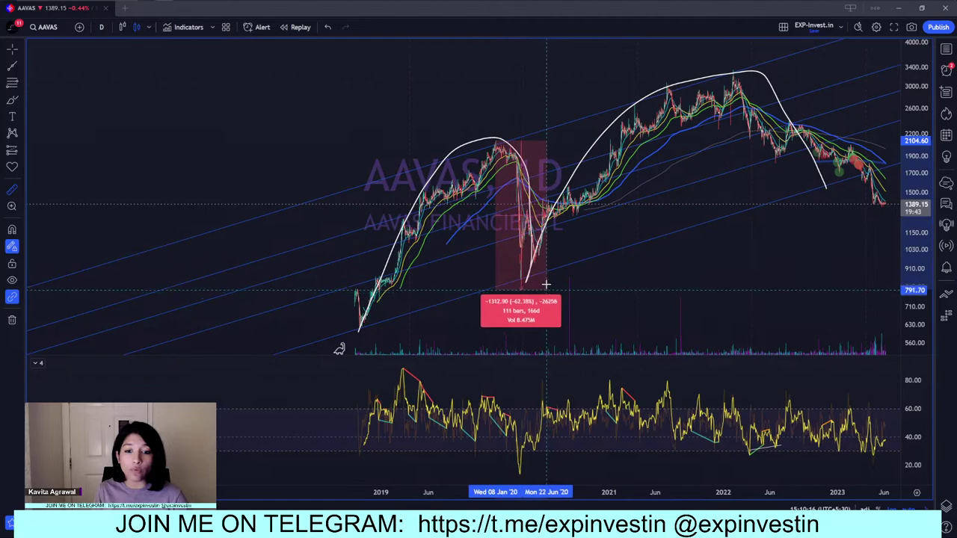
pyautogui.click(560, 323)
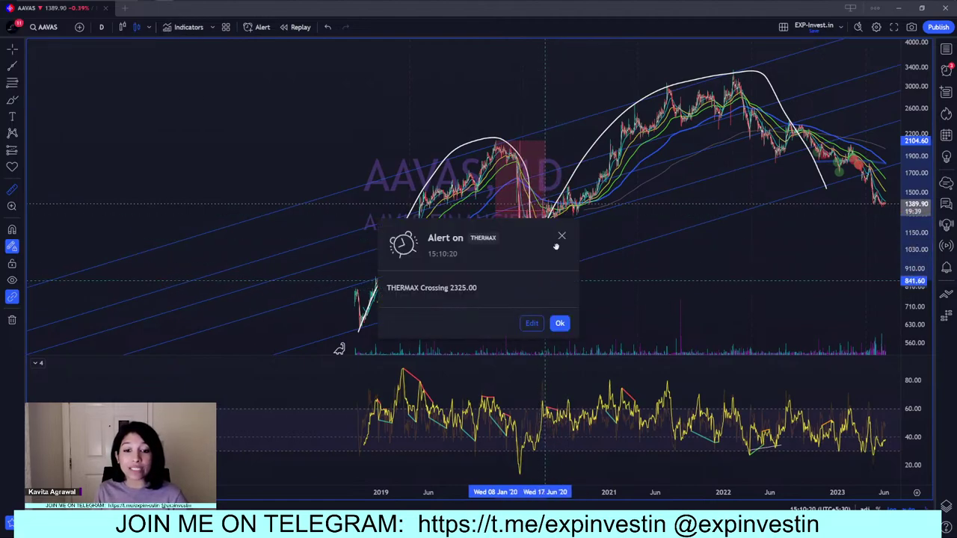
pyautogui.click(559, 233)
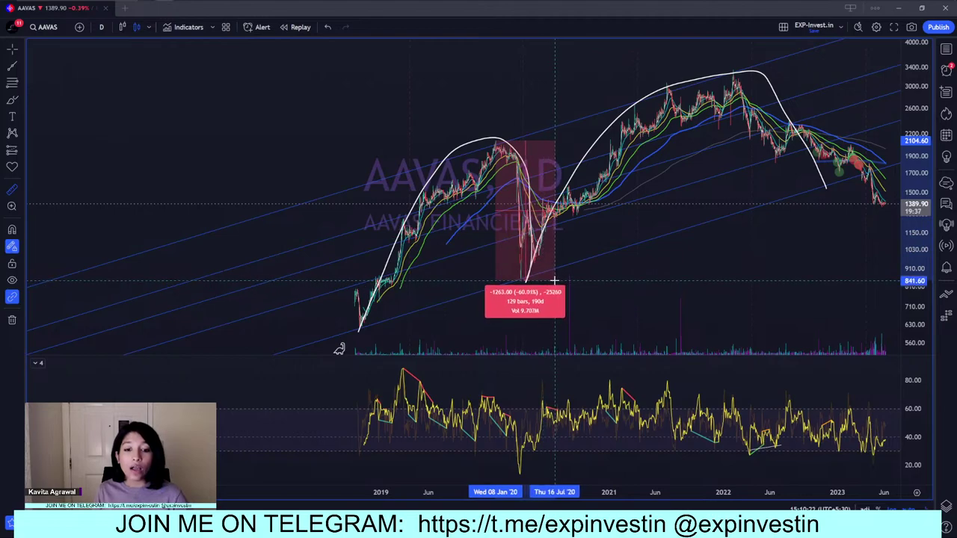
# - Measure the AAVAS rise from the 2020 low to the early-2022 peak and the decline from that peak to the current price
pyautogui.click(507, 276)
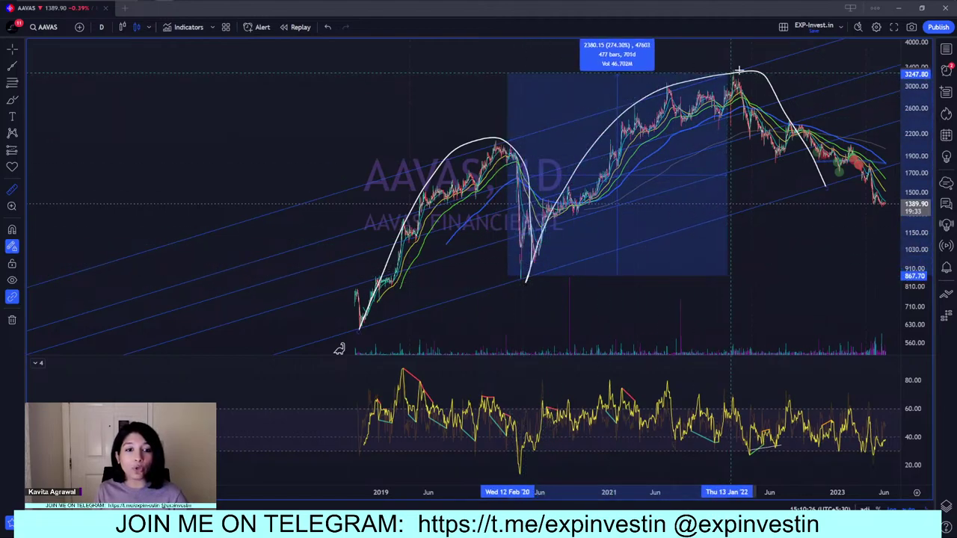
pyautogui.moveTo(733, 72); pyautogui.dragTo(886, 196)
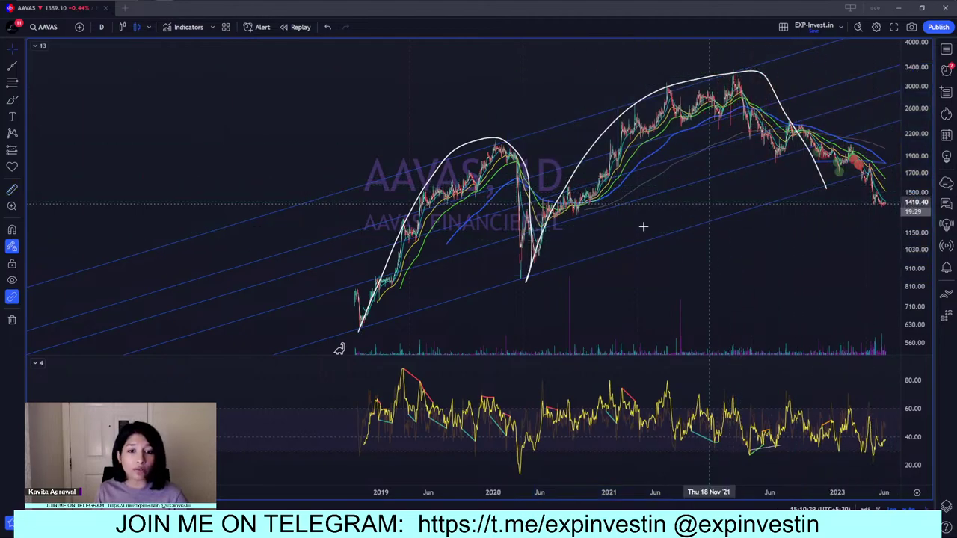
pyautogui.click(507, 276)
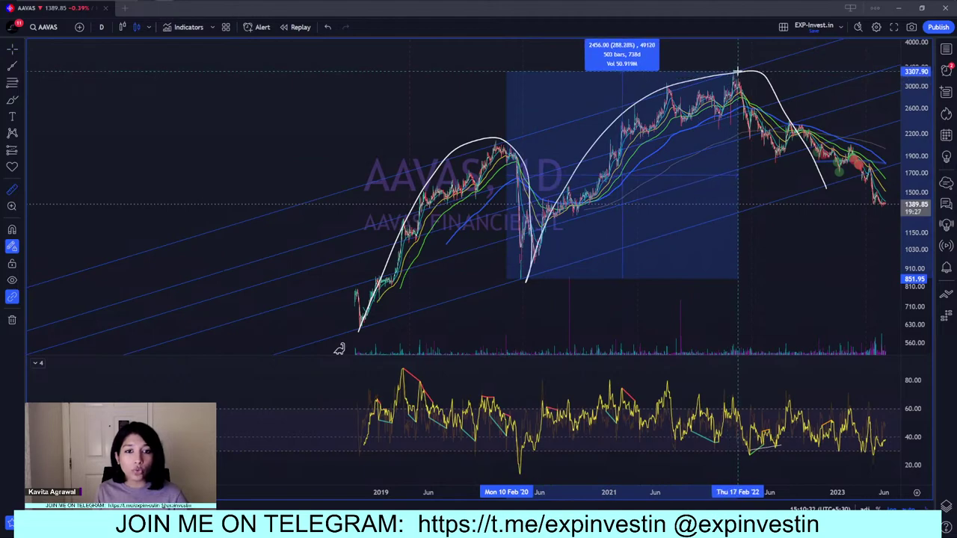
pyautogui.moveTo(738, 73); pyautogui.dragTo(890, 204)
pyautogui.click(890, 204)
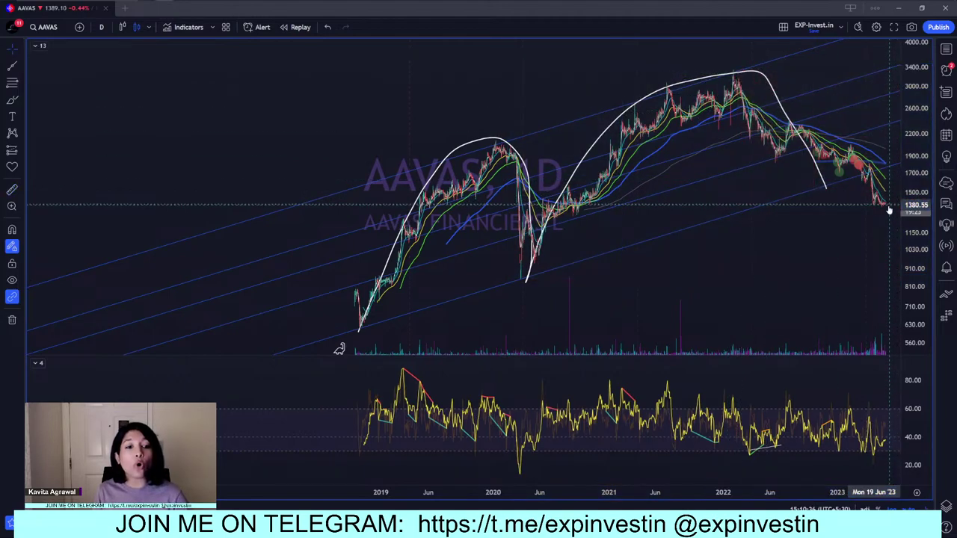
# - Examine the recent AAVAS decline and its RSI on the weekly interval, and return the chart to the daily interval
pyautogui.scroll(3, 841, 271)
pyautogui.moveTo(837, 272); pyautogui.dragTo(669, 253)
pyautogui.scroll(5, 628, 278)
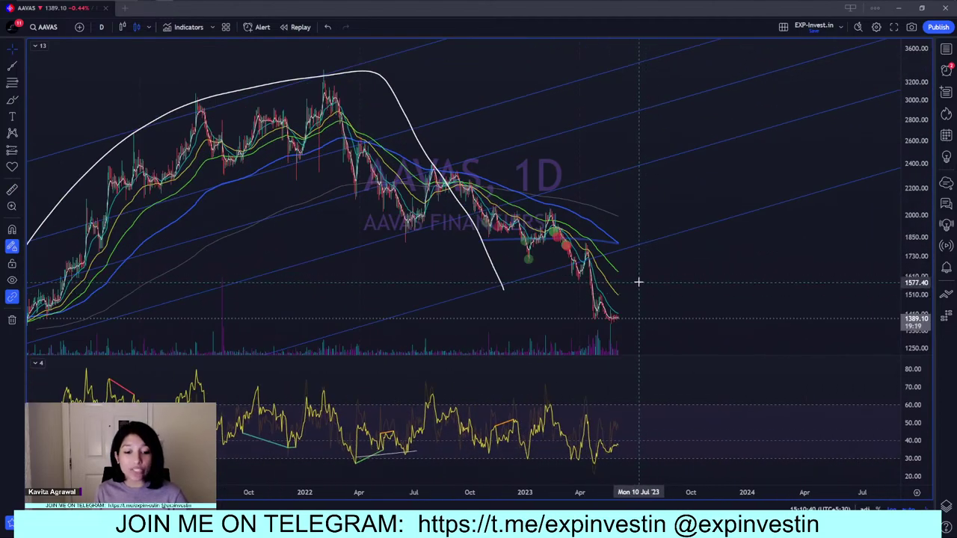
pyautogui.write('5D')
pyautogui.press('Return')
pyautogui.write('1W')
pyautogui.press('Return')
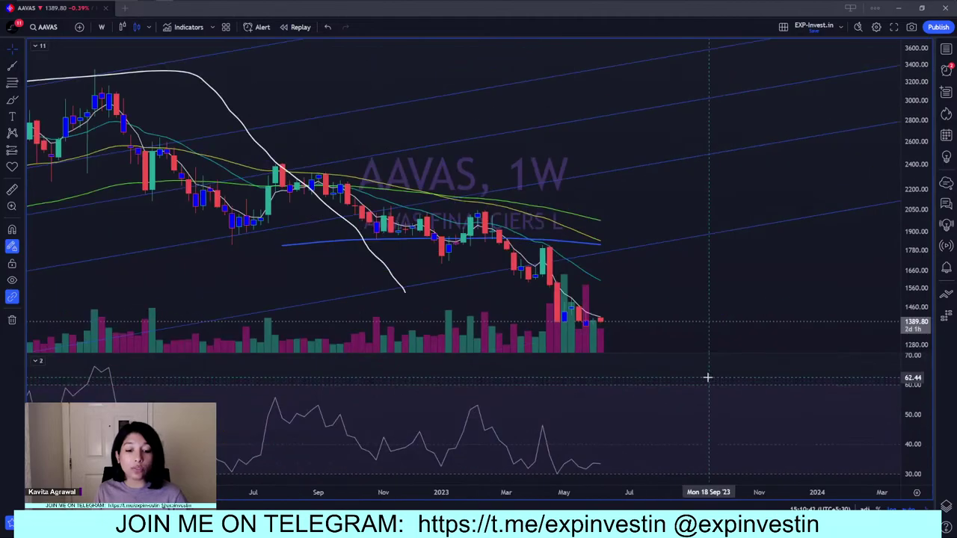
pyautogui.scroll(-6, 708, 378)
pyautogui.scroll(1, 766, 362)
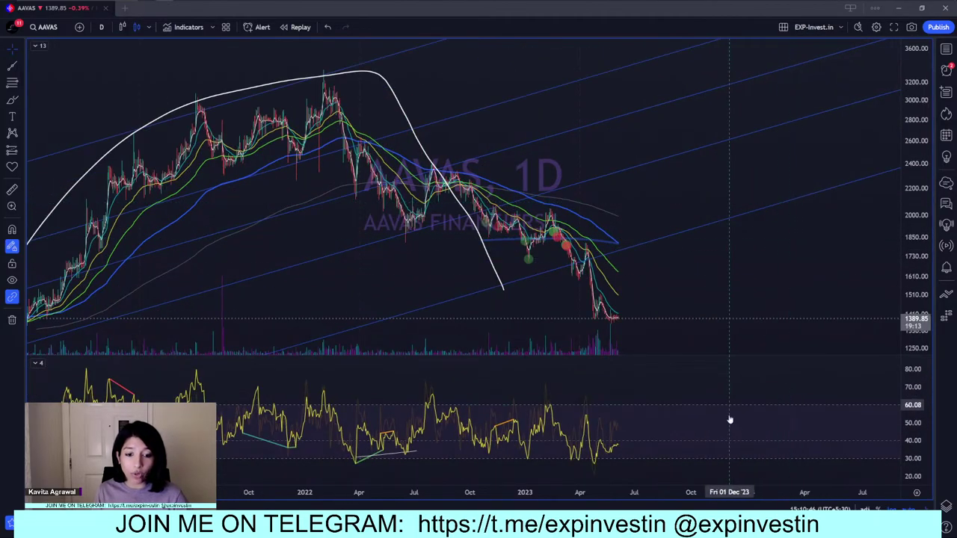
# - Set the AAVAS chart to the 75-minute interval and draw a rising trend line under the May RSI lows, extended to mid-June 2023
pyautogui.scroll(2, 421, 363)
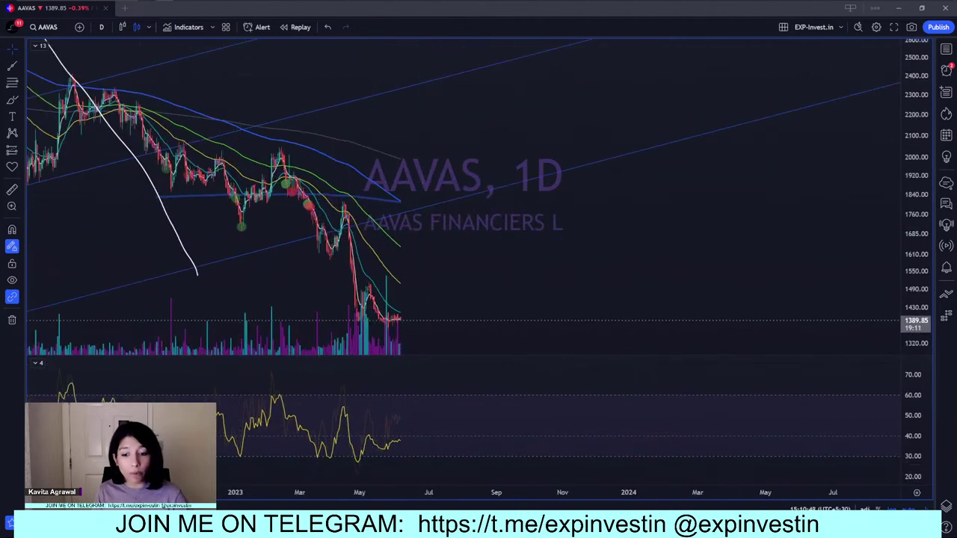
pyautogui.write('75m')
pyautogui.press('Return')
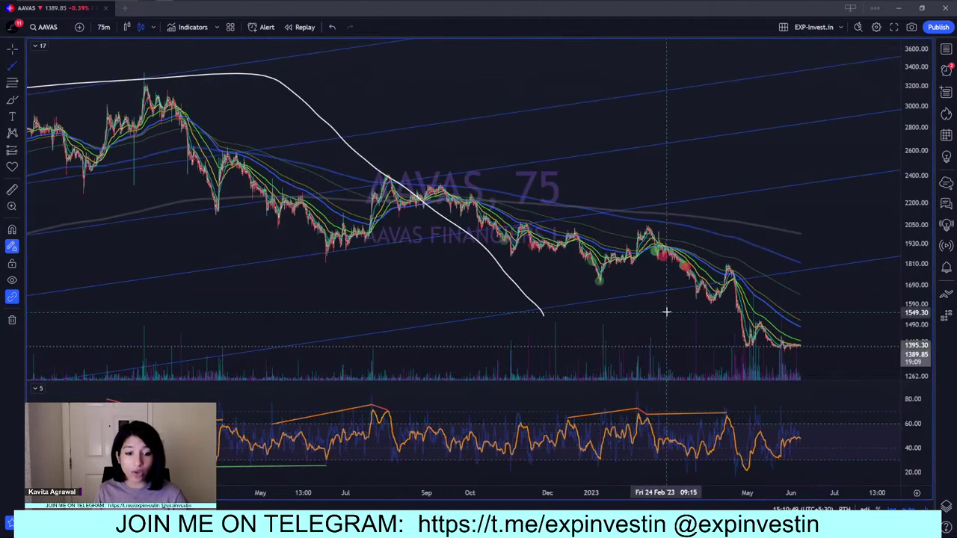
pyautogui.scroll(4, 667, 312)
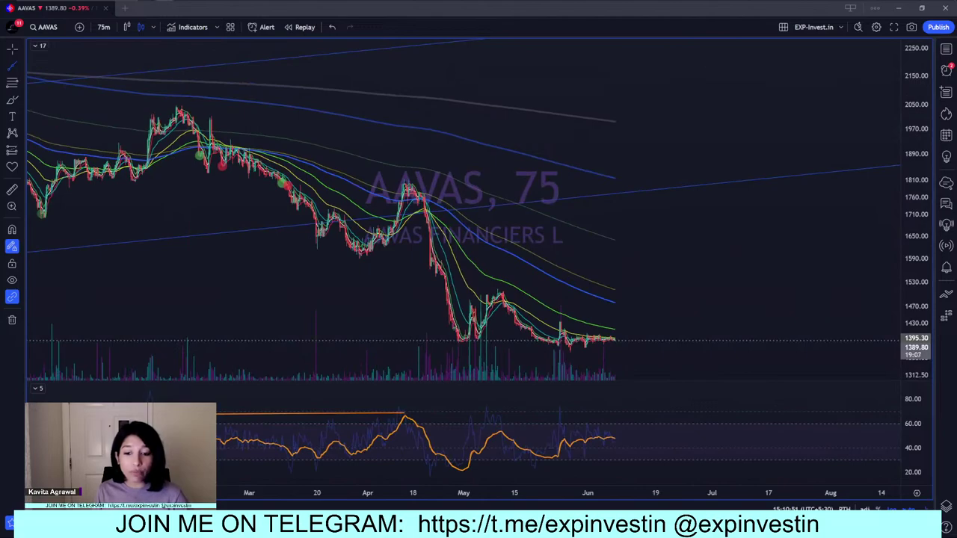
pyautogui.click(466, 471)
pyautogui.click(633, 439)
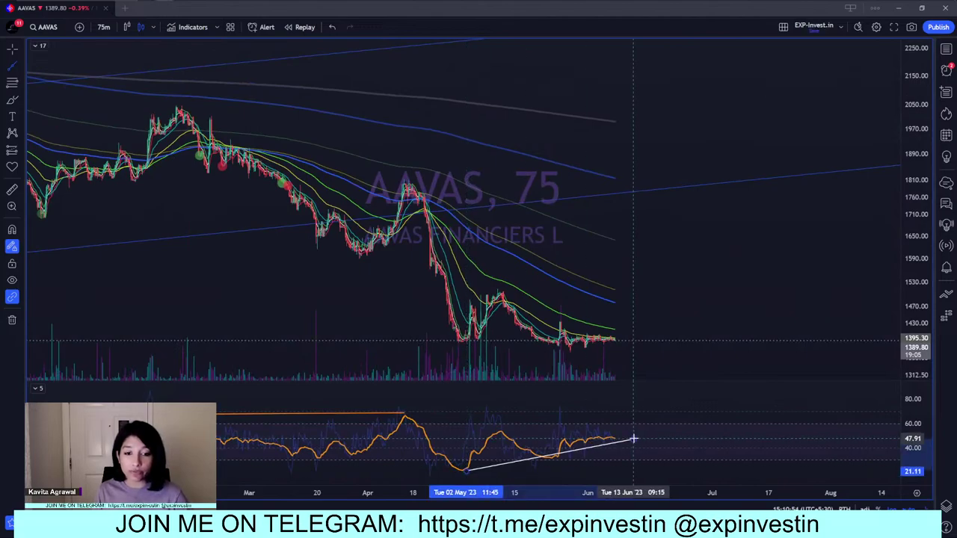
# - Set the AAVAS chart to the 15-minute interval to examine the April–June price action and RSI, and dismiss the HDFCBANK alert
pyautogui.write('15')
pyautogui.press('Return')
pyautogui.scroll(-3, 623, 358)
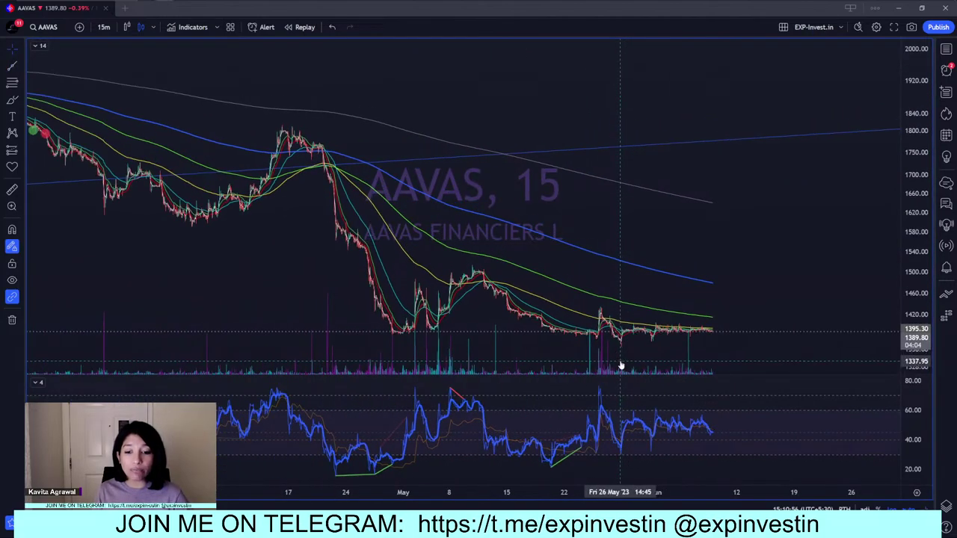
pyautogui.scroll(-2, 621, 365)
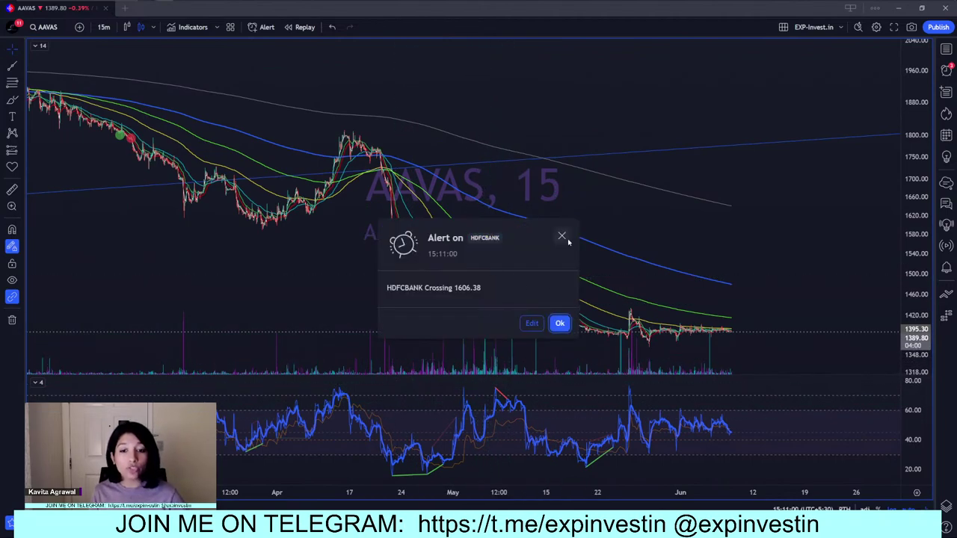
pyautogui.click(561, 237)
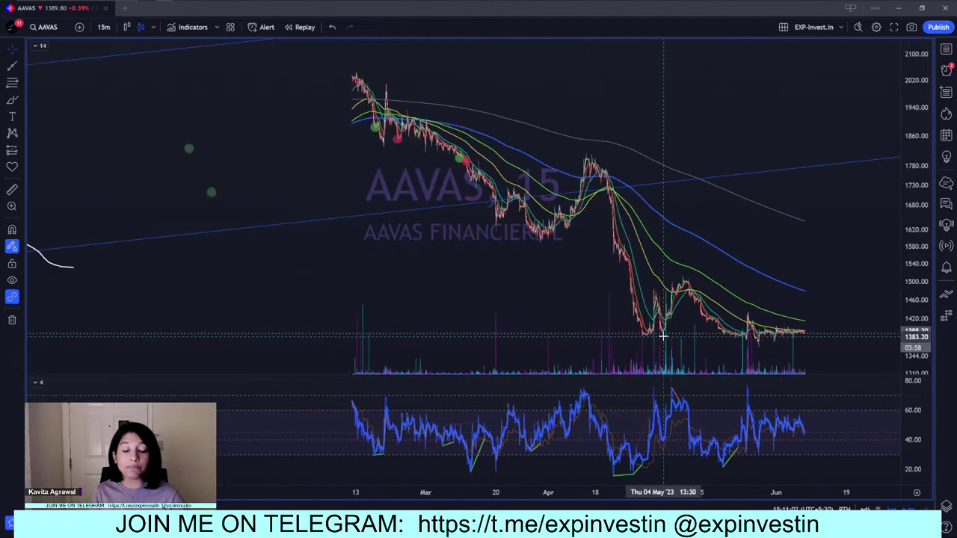
pyautogui.scroll(5, 664, 337)
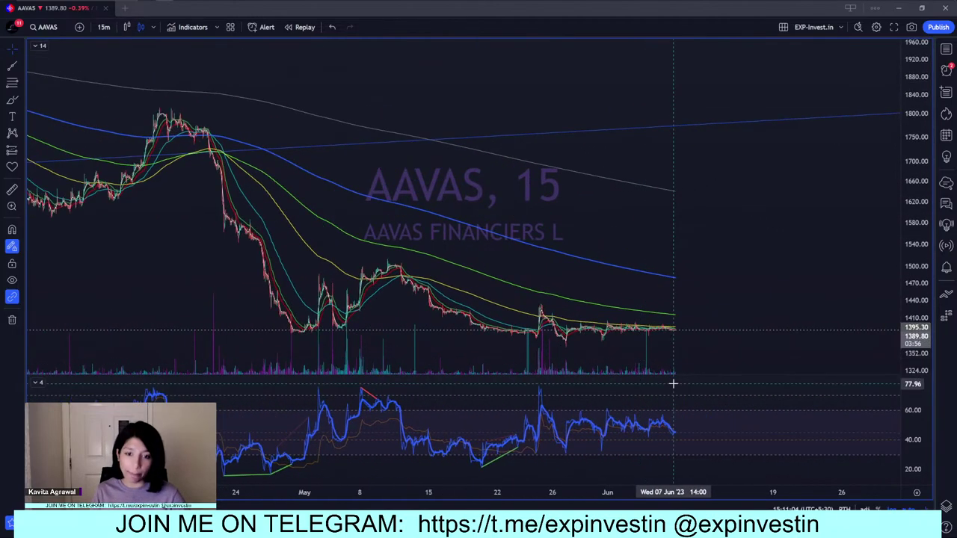
# - Measure the downside from the current AAVAS price to just below the recent lows, at about 1358 and again at about 1354
pyautogui.keyDown('shift'); pyautogui.click(703, 330); pyautogui.keyUp('shift')
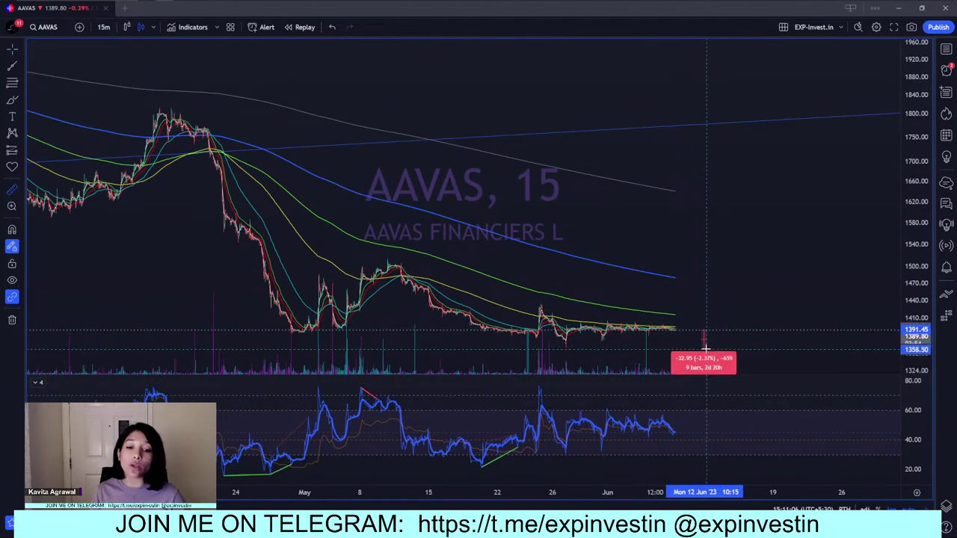
pyautogui.click(706, 349)
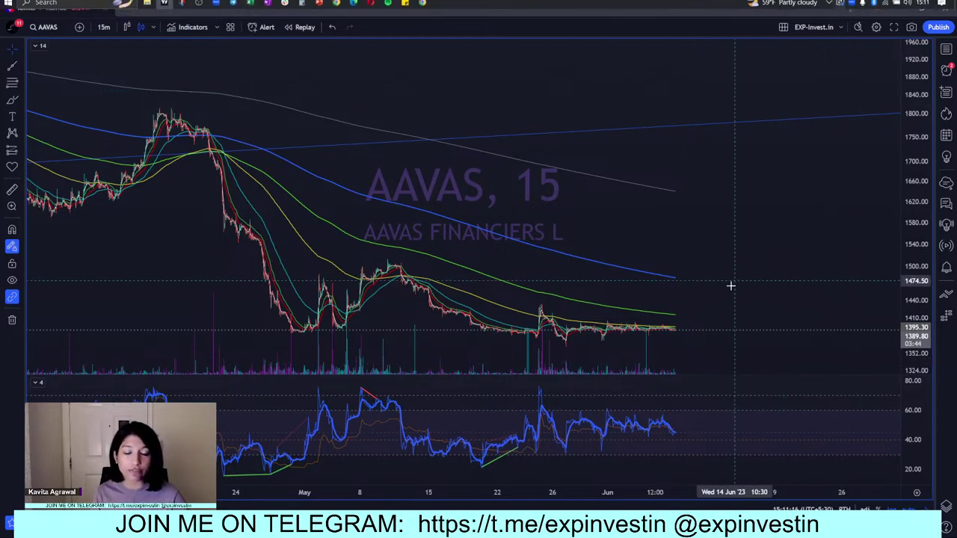
pyautogui.keyDown('shift'); pyautogui.click(736, 330); pyautogui.keyUp('shift')
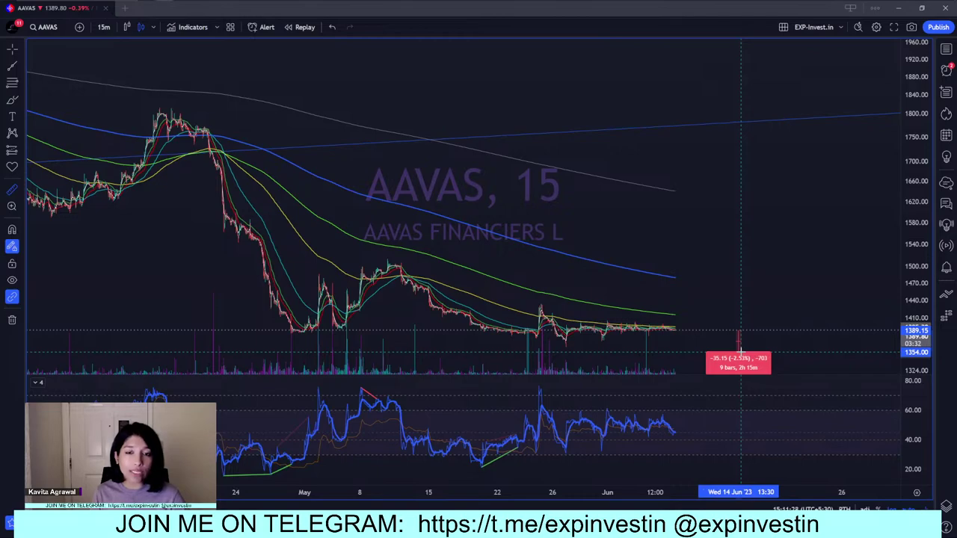
# - Set the AAVAS chart to the 75-minute interval and measure the upside from the current price to the 2022 highs near 3078
pyautogui.write('75')
pyautogui.press('Return')
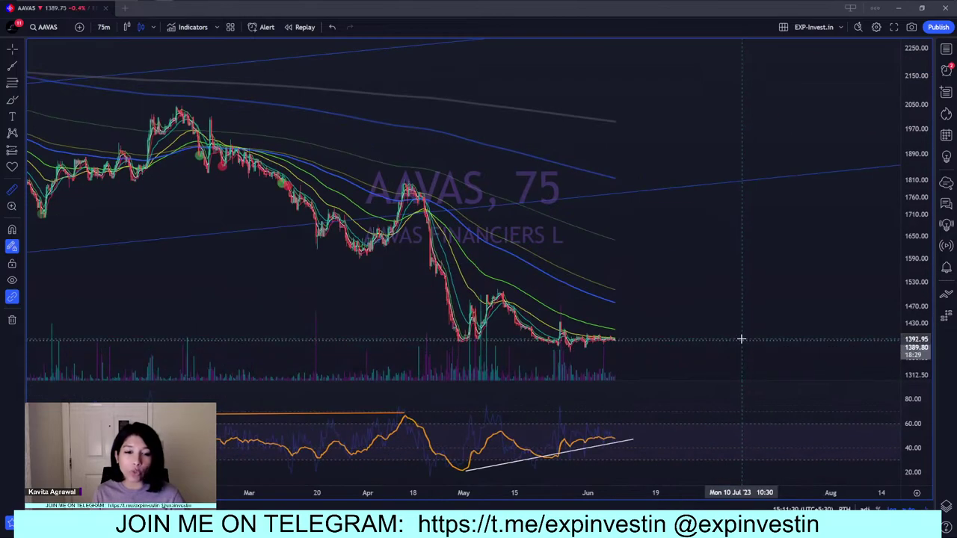
pyautogui.keyDown('shift'); pyautogui.click(743, 340); pyautogui.keyUp('shift')
pyautogui.scroll(-6, 743, 341)
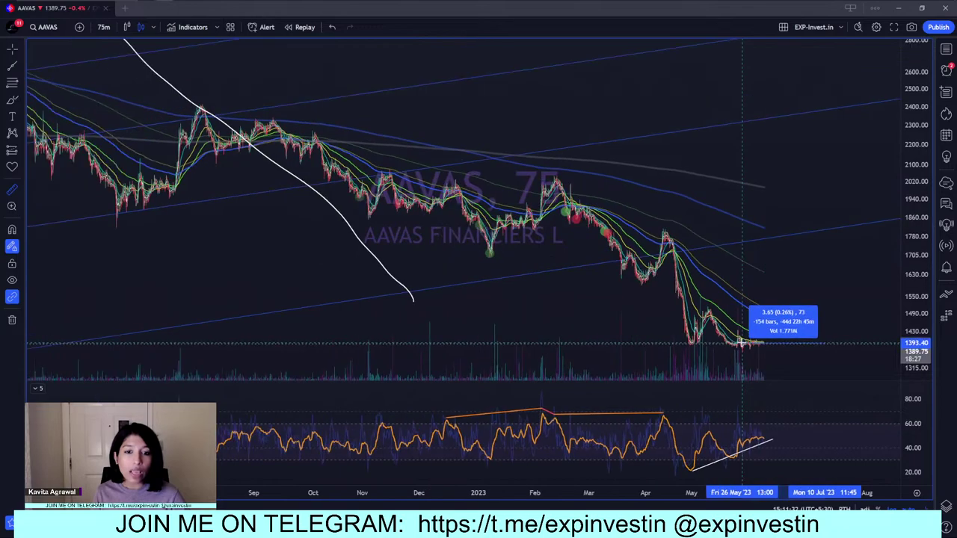
pyautogui.scroll(-3, 743, 341)
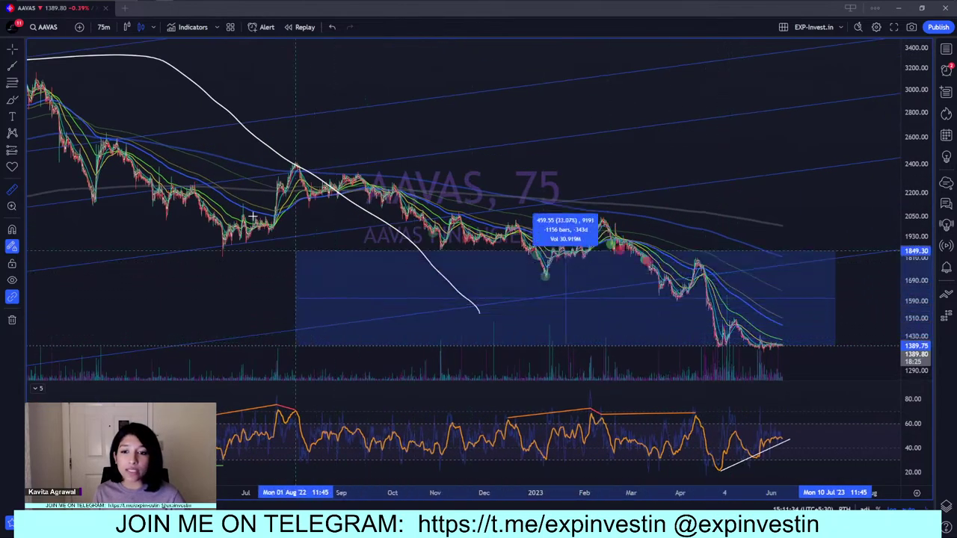
pyautogui.scroll(-2, 680, 260)
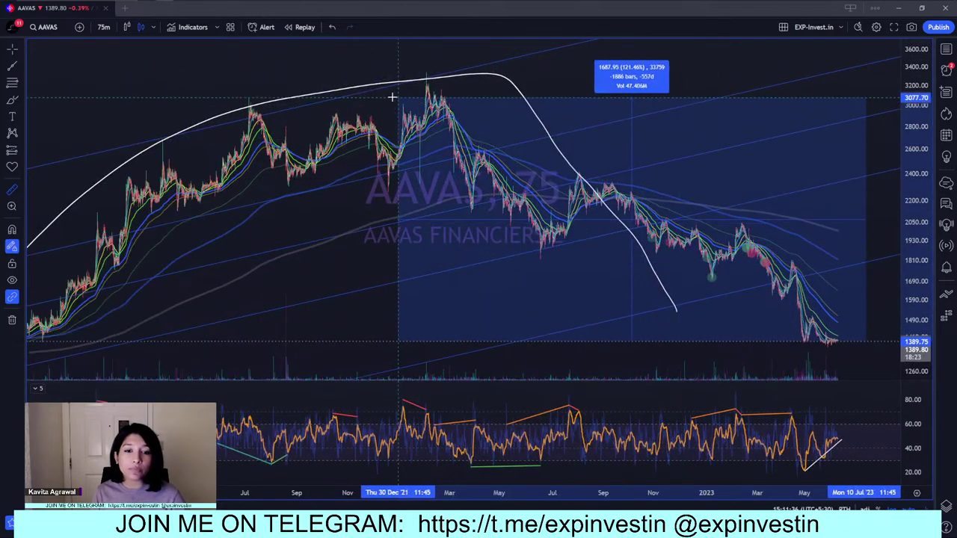
pyautogui.click(699, 277)
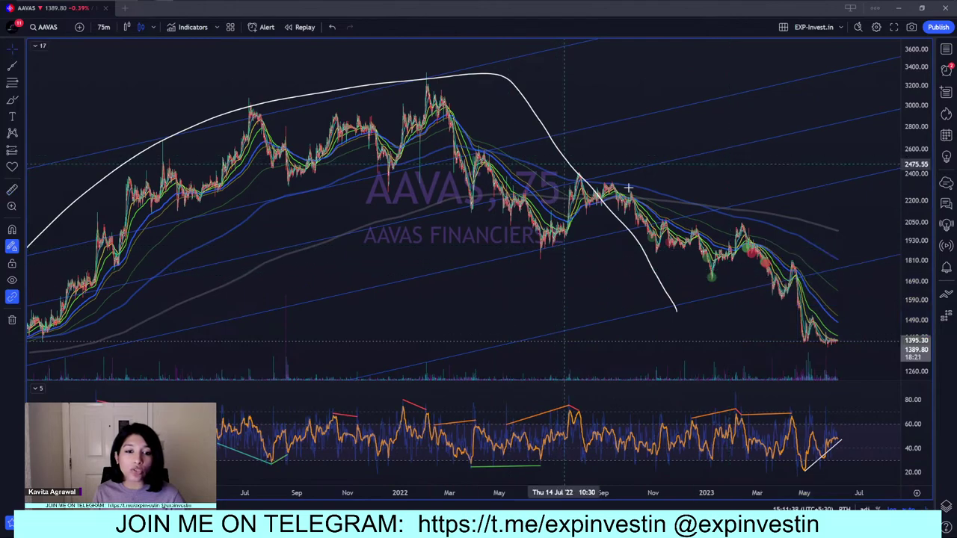
# - Measure the upside from about 1386 near the current AAVAS price to the overhead moving average around 1642, and clear the measurement
pyautogui.scroll(-1, 843, 315)
pyautogui.scroll(3, 843, 315)
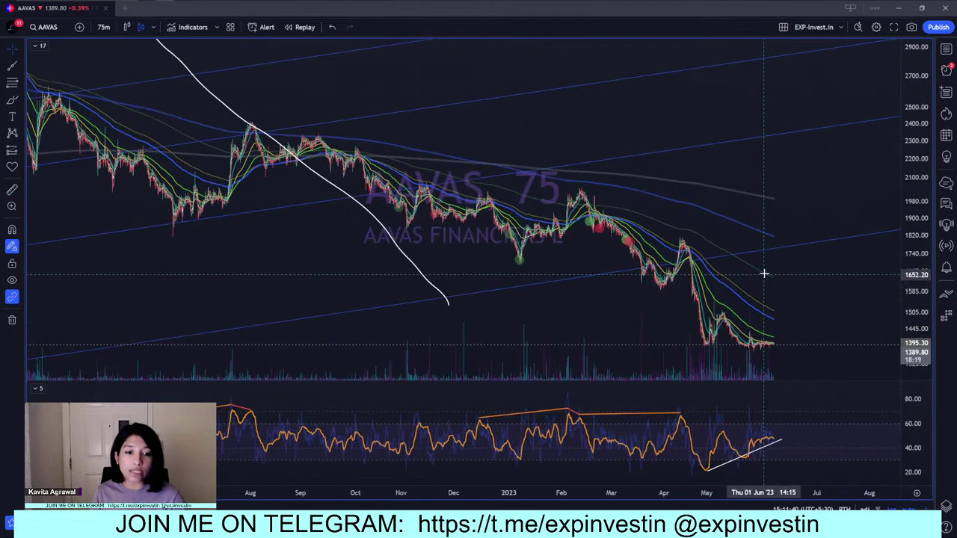
pyautogui.scroll(4, 827, 320)
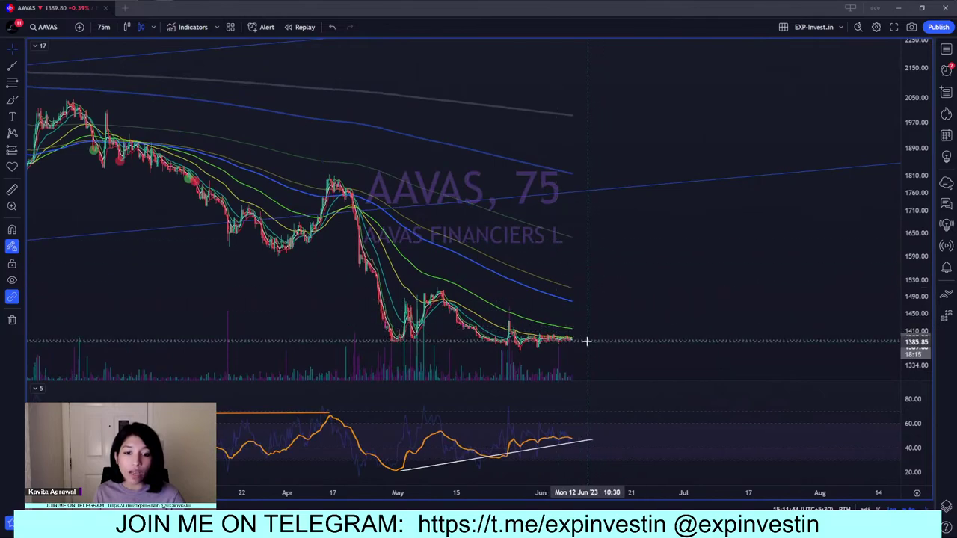
pyautogui.click(590, 341)
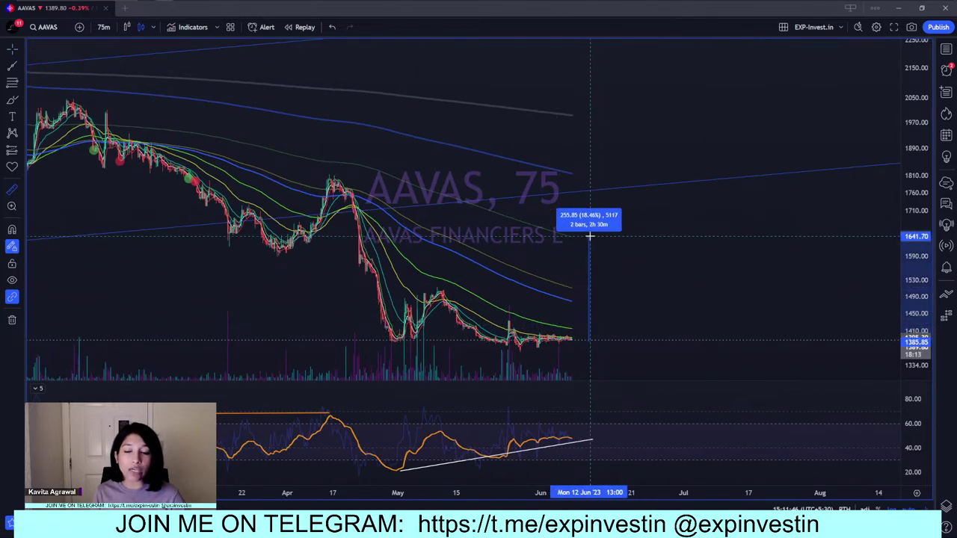
pyautogui.press('Escape')
# - Set the AAVAS chart to the daily interval and examine the decline from the 2022 peak with the rising RSI lows
pyautogui.write('1D')
pyautogui.press('Return')
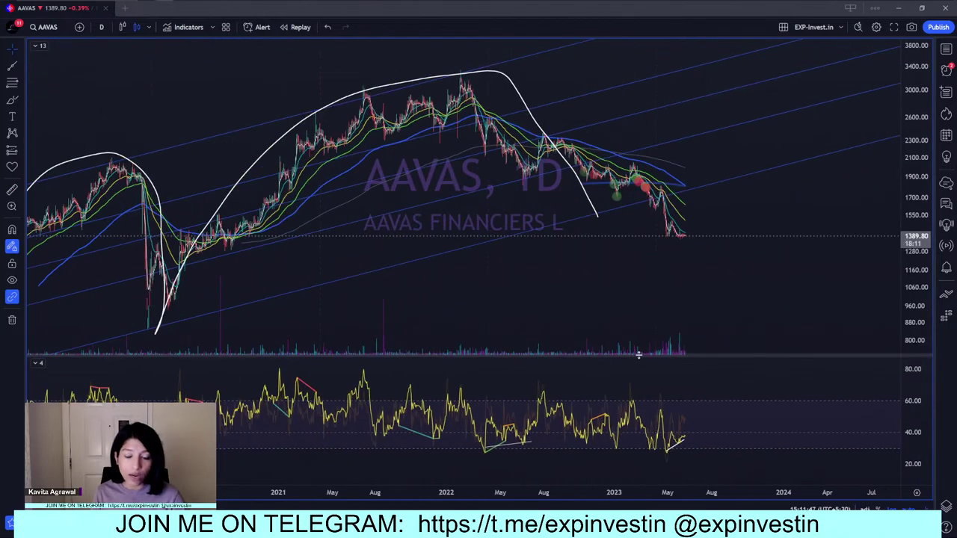
pyautogui.scroll(3, 677, 335)
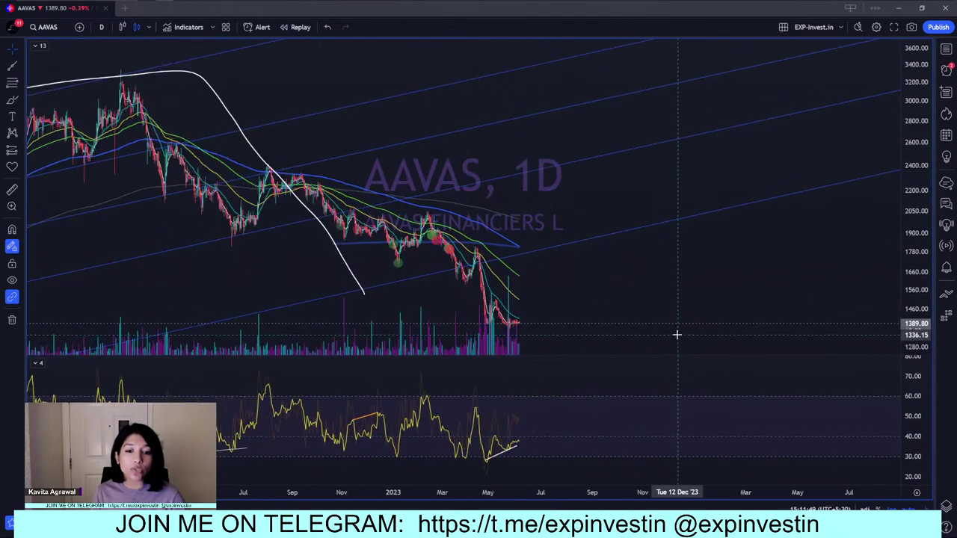
pyautogui.scroll(2, 489, 335)
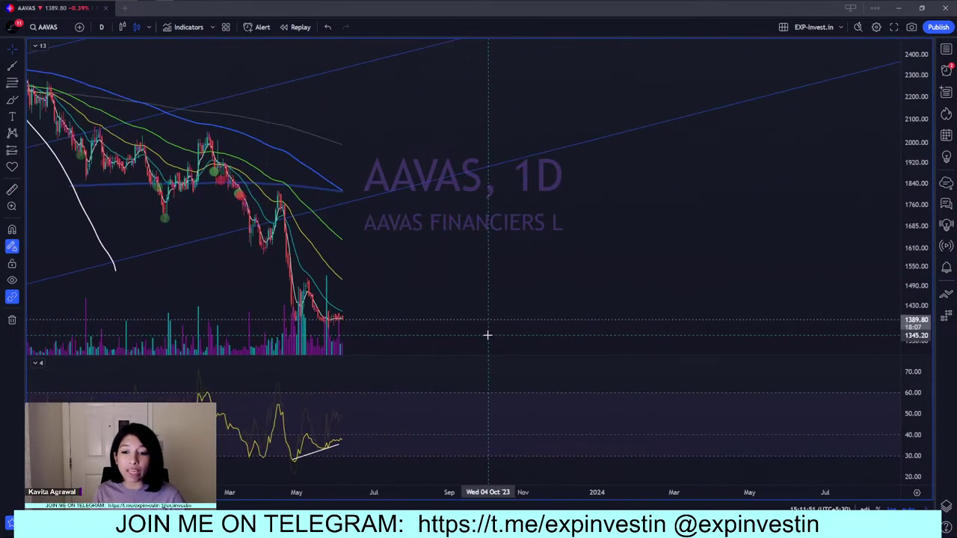
pyautogui.scroll(-5, 487, 335)
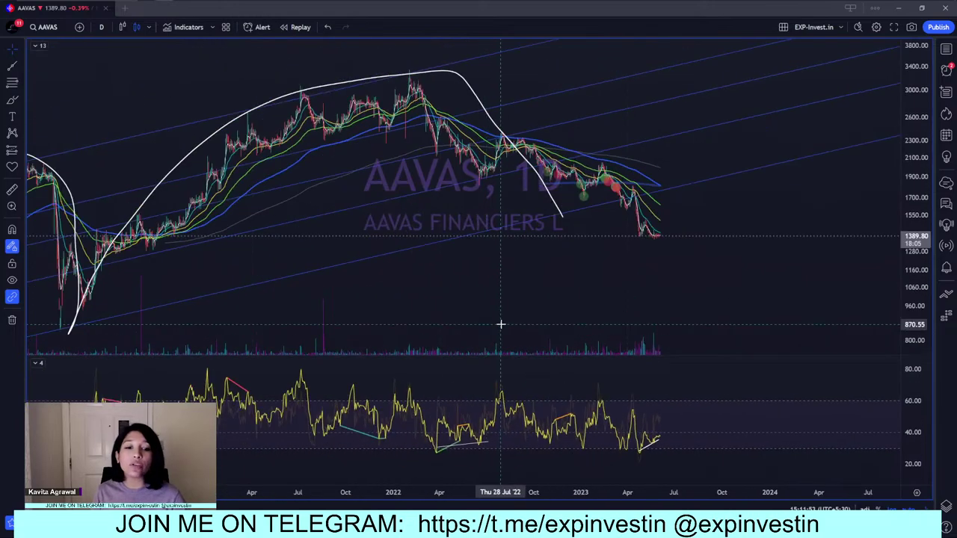
pyautogui.scroll(3, 677, 224)
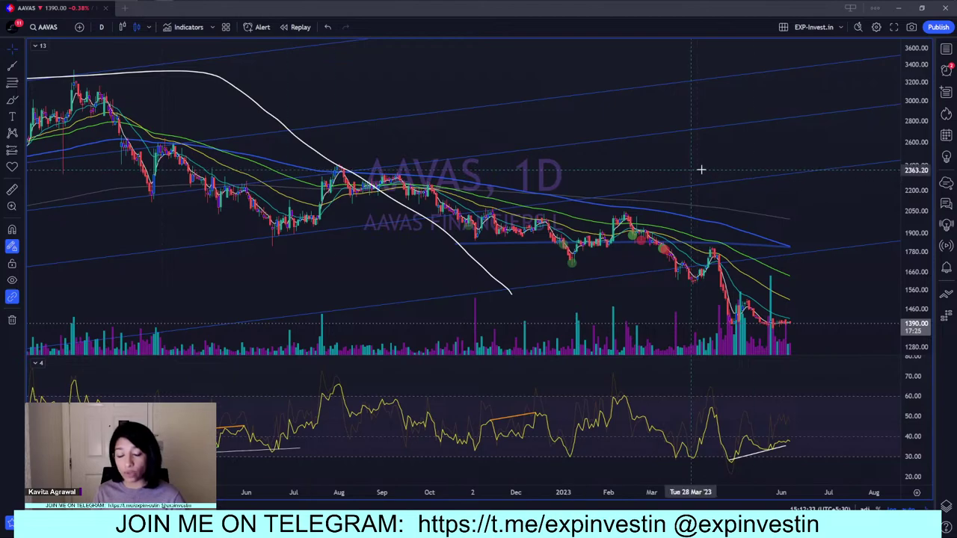
# - Examine the AAVAS daily chart back to the 2020 low, set it to the weekly interval and examine both rounded tops and the RSI
pyautogui.scroll(-2, 794, 236)
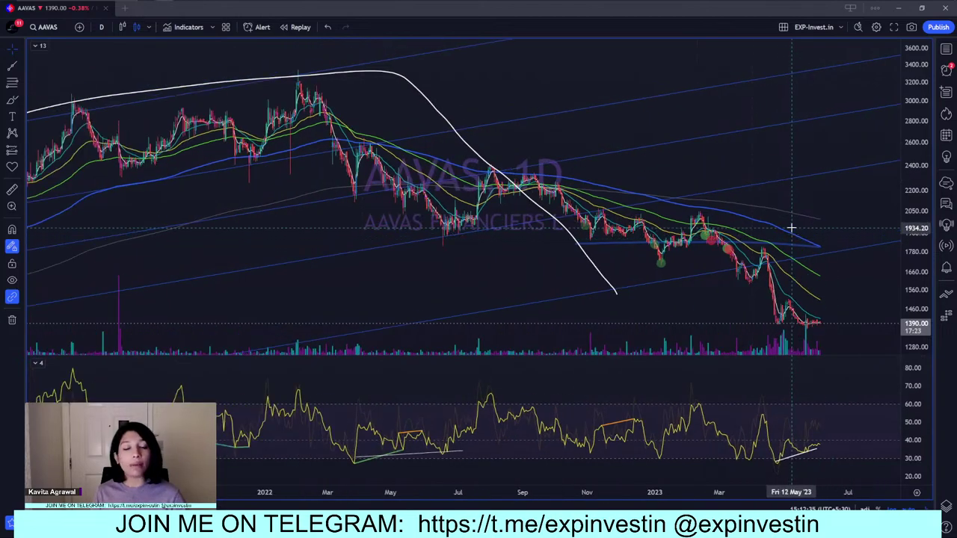
pyautogui.scroll(-3, 780, 220)
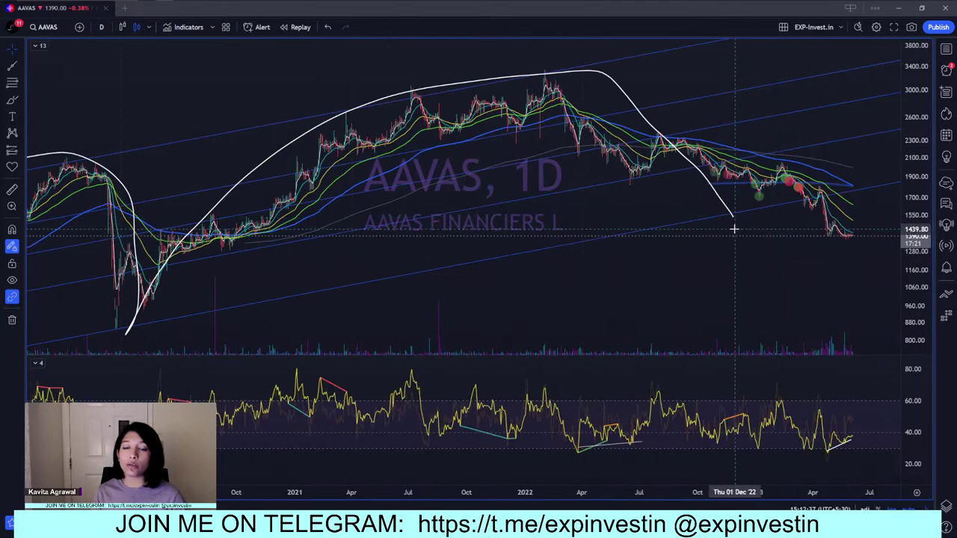
pyautogui.scroll(3, 675, 254)
pyautogui.scroll(-3, 672, 261)
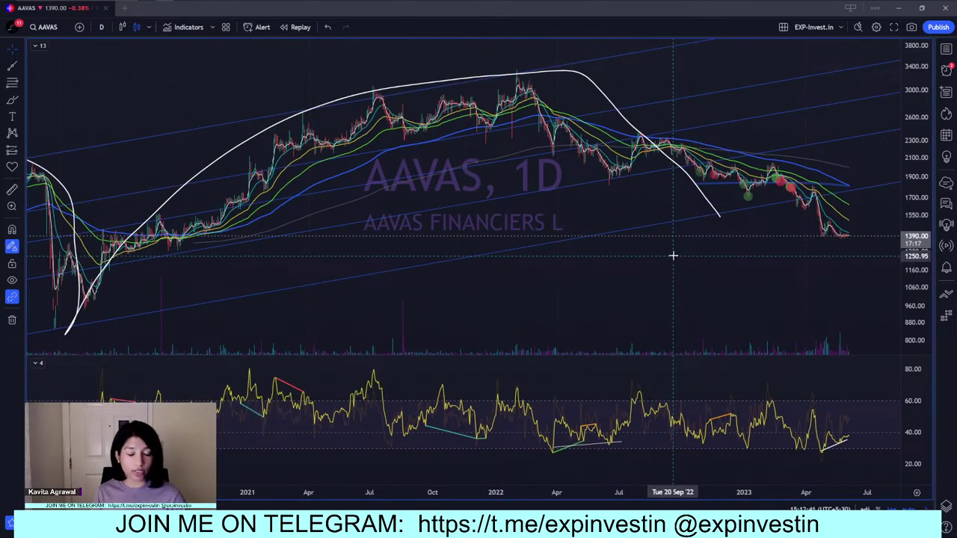
pyautogui.press('1')
pyautogui.press('w')
pyautogui.press('Return')
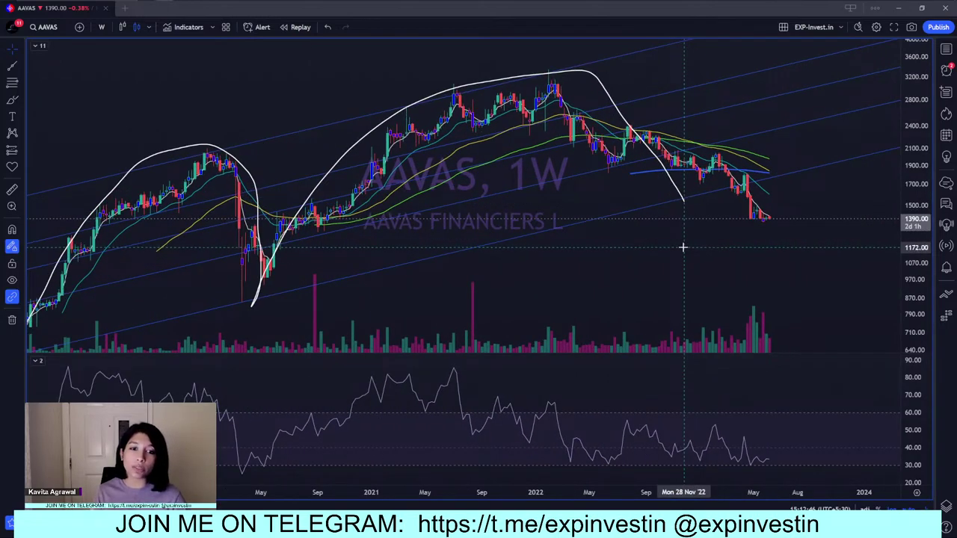
pyautogui.scroll(1, 683, 247)
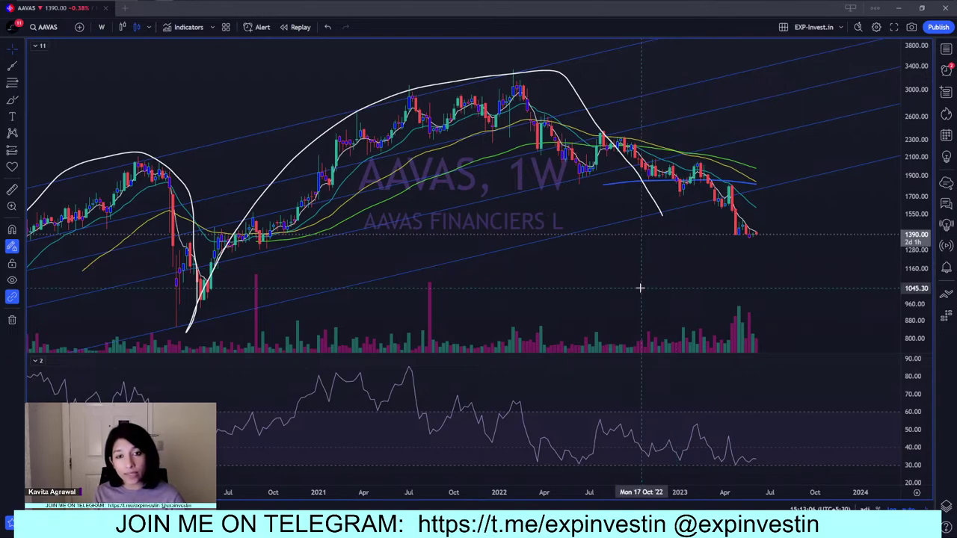
pyautogui.scroll(4, 637, 282)
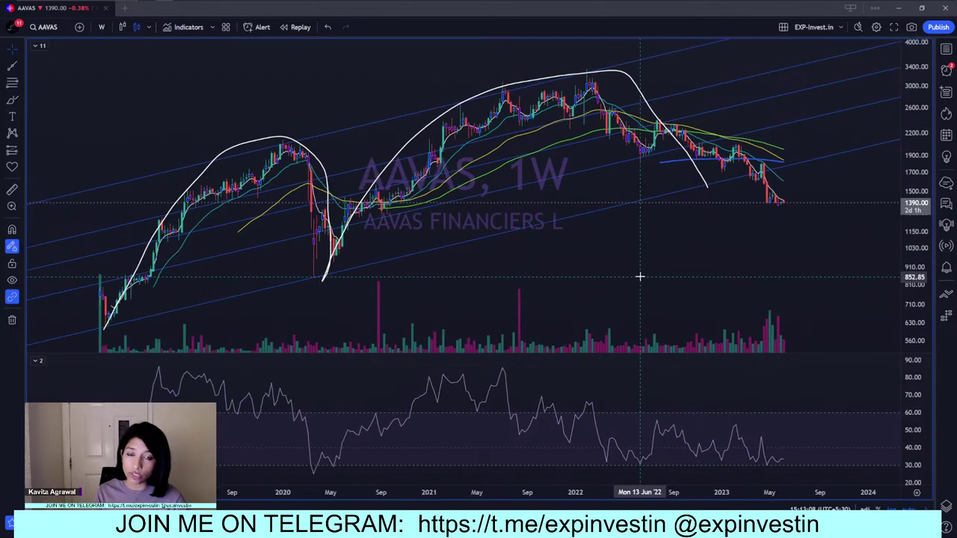
pyautogui.scroll(1, 657, 314)
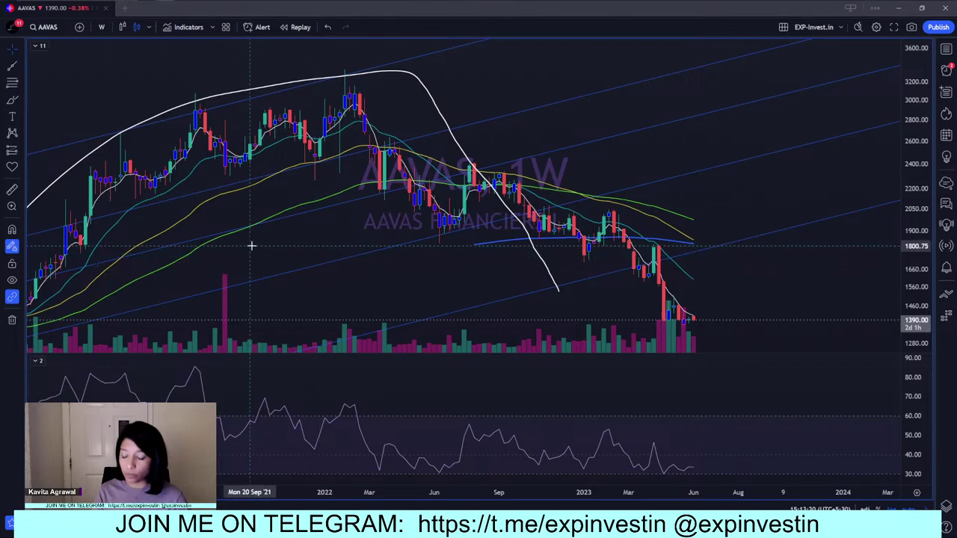
# - Load the TRIDENT chart on the weekly interval and examine its price history from 2018 to the current level
pyautogui.write('TRIDENT')
pyautogui.press('Return')
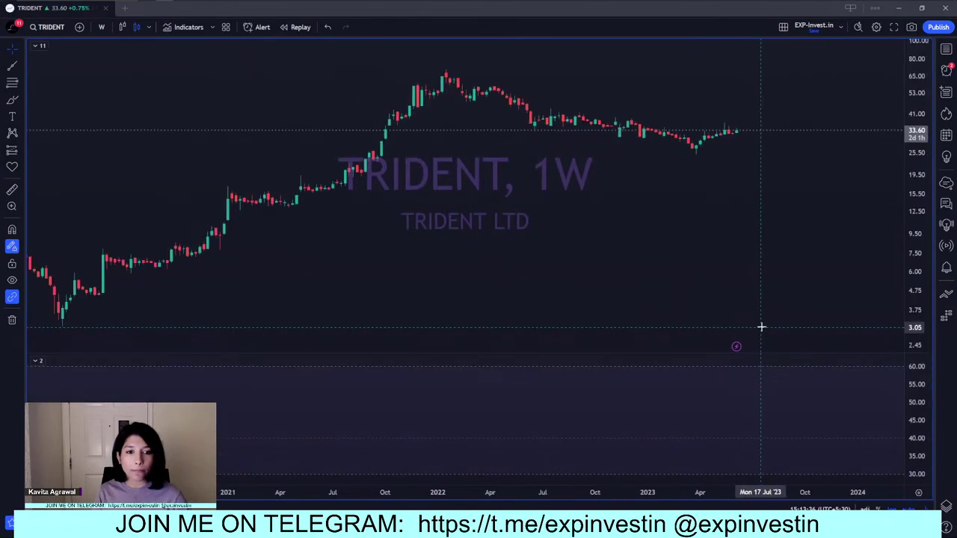
pyautogui.scroll(-5, 762, 326)
pyautogui.scroll(-3, 798, 312)
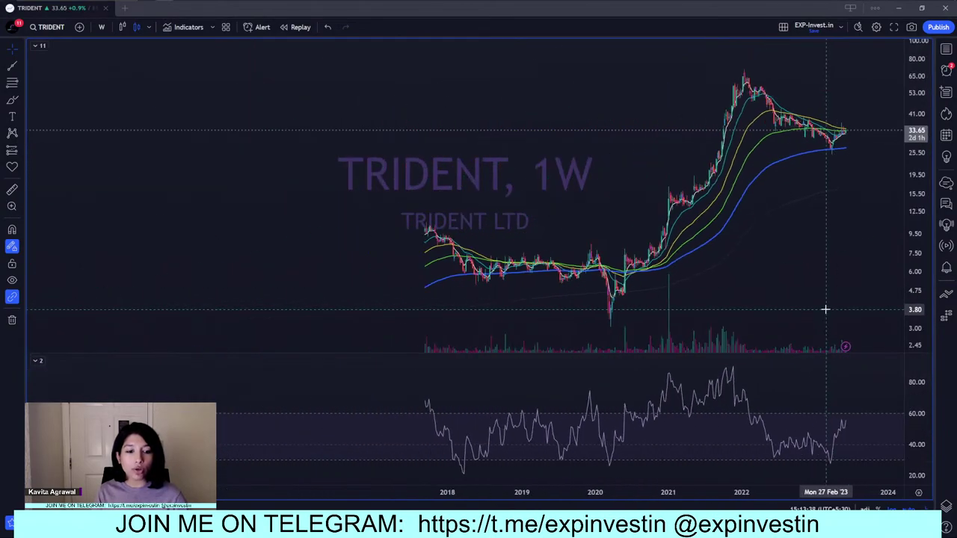
pyautogui.scroll(4, 836, 320)
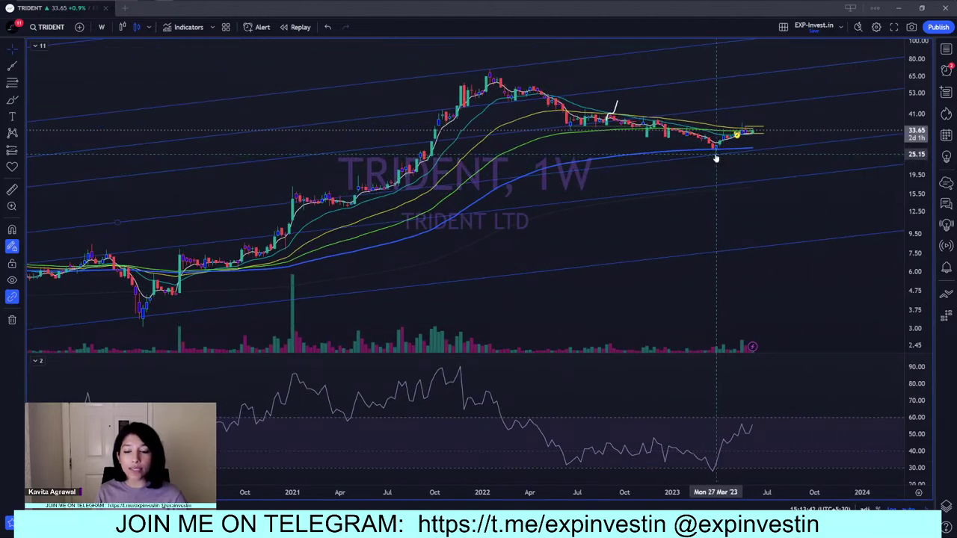
# - Circle the March 2023 RSI low near 30 on the weekly TRIDENT chart with a freehand brush stroke
pyautogui.scroll(-3, 708, 179)
pyautogui.scroll(5, 752, 251)
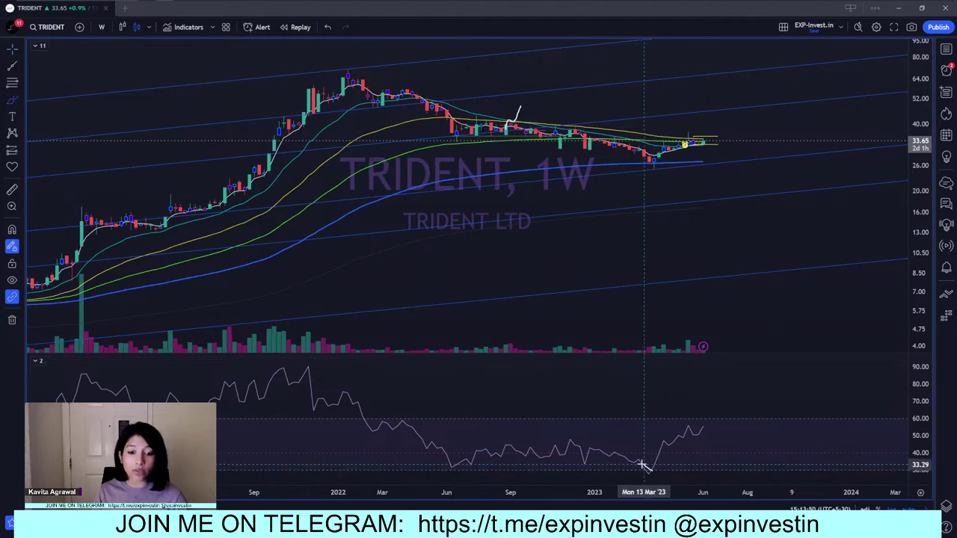
pyautogui.moveTo(649, 463); pyautogui.dragTo(644, 471)
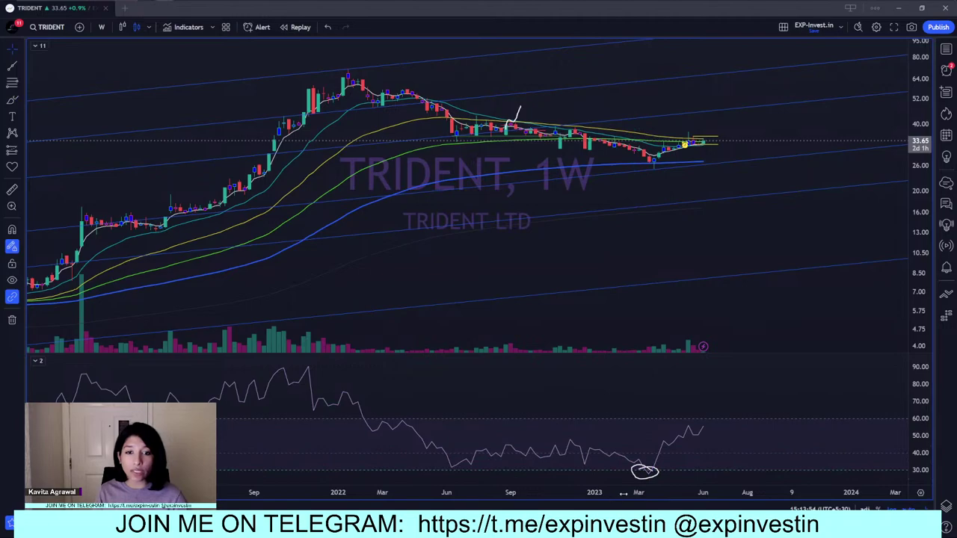
# - Set the TRIDENT chart to the daily interval, circle the late March 2023 RSI lows and dismiss the AMBER alert
pyautogui.press('d')
pyautogui.press('Return')
pyautogui.scroll(5, 685, 246)
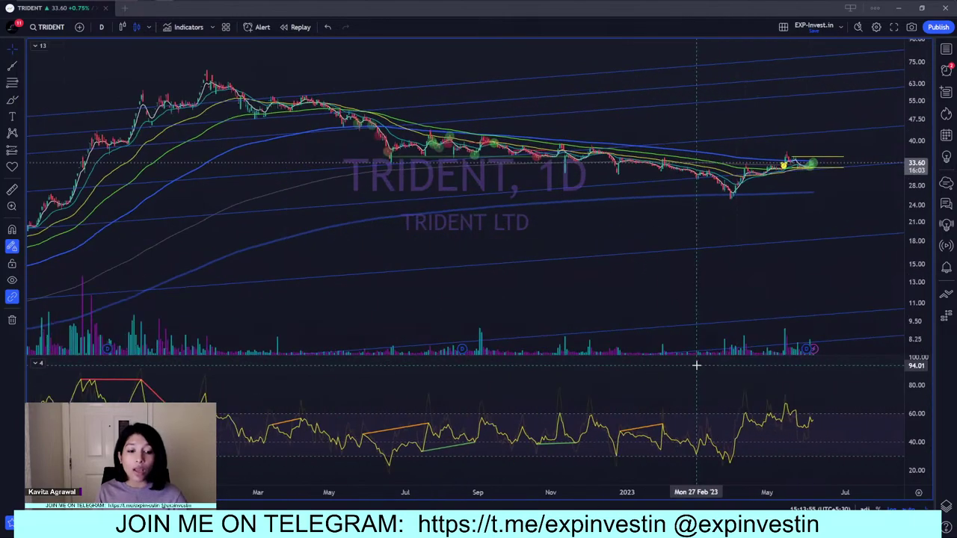
pyautogui.scroll(-1, 654, 396)
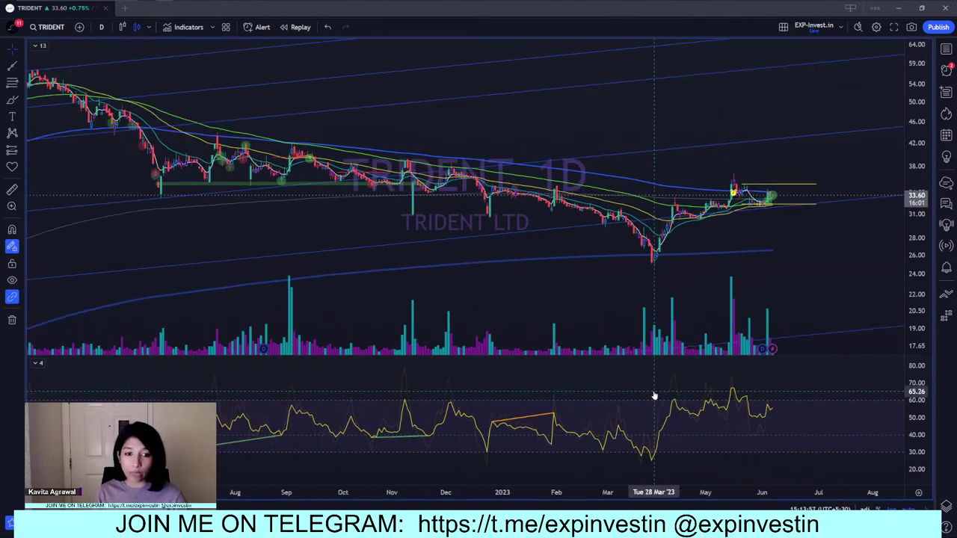
pyautogui.scroll(-4, 655, 390)
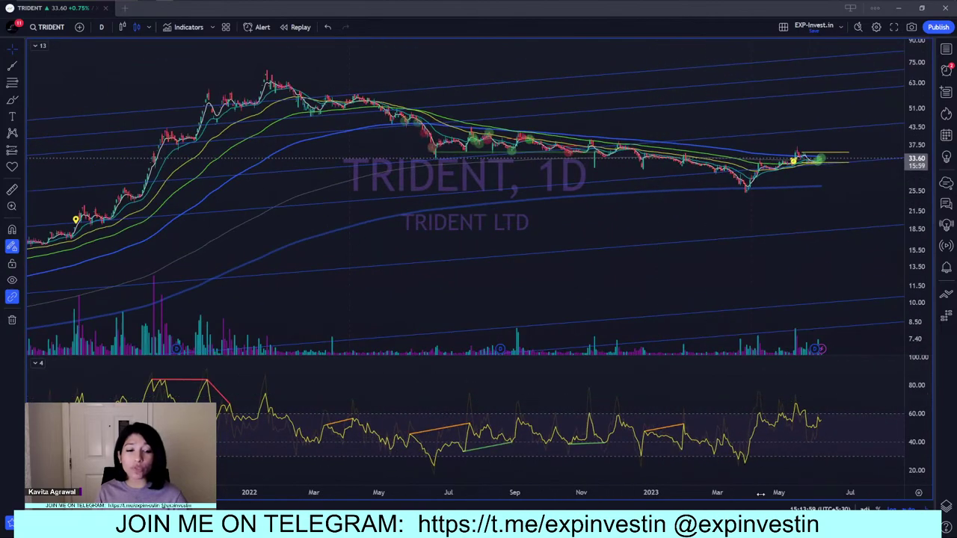
pyautogui.scroll(4, 745, 426)
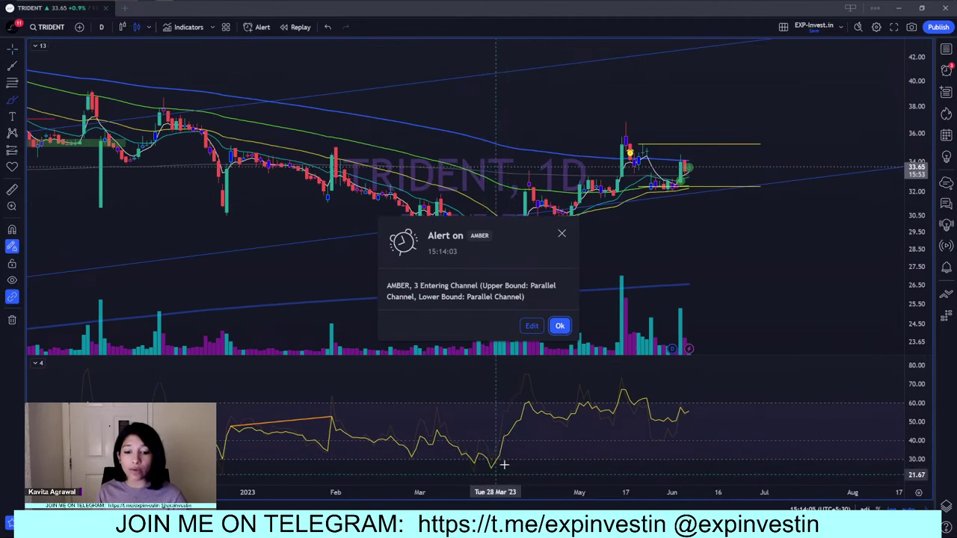
pyautogui.moveTo(501, 449)
pyautogui.mouseDown()
pyautogui.moveTo(455, 459)
pyautogui.moveTo(482, 449)
pyautogui.mouseUp()
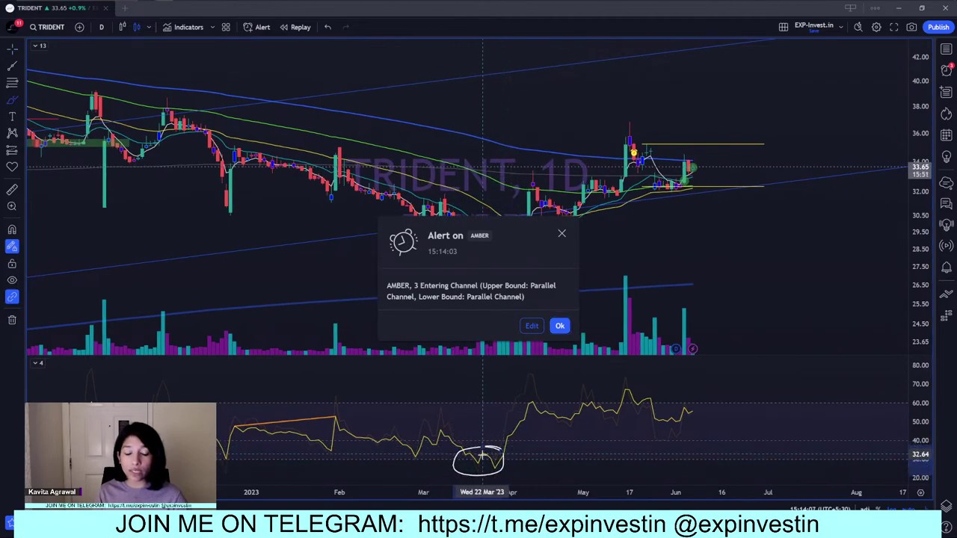
pyautogui.click(561, 326)
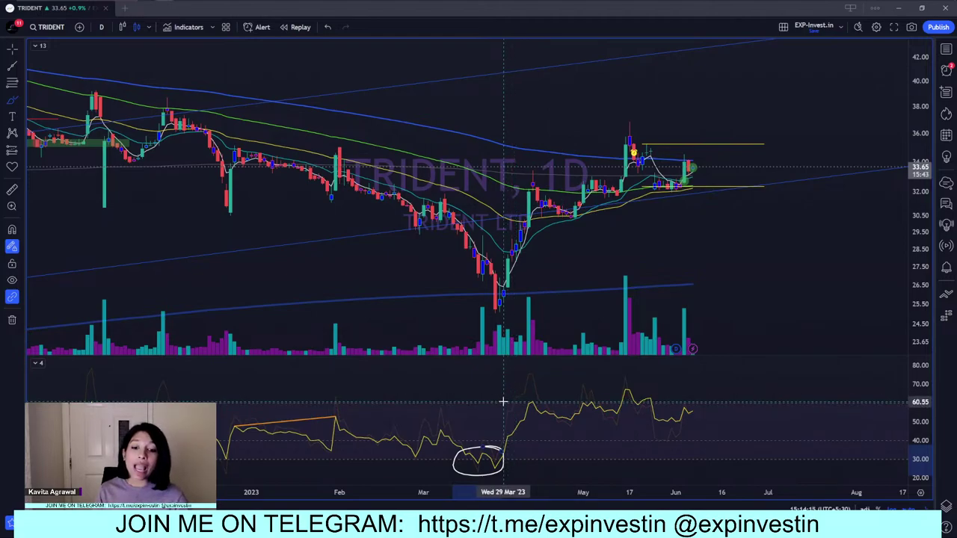
# - Mark the RSI peaks near the 60 level in April and early May 2023 with short horizontal brush strokes
pyautogui.moveTo(503, 402); pyautogui.dragTo(687, 397)
pyautogui.hotkey('ctrl', 'z')
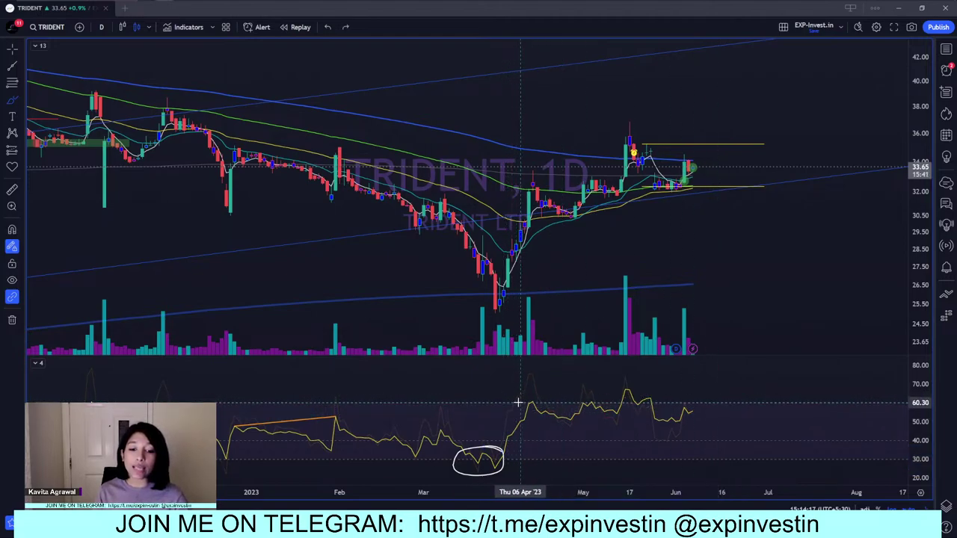
pyautogui.moveTo(523, 402); pyautogui.dragTo(595, 401)
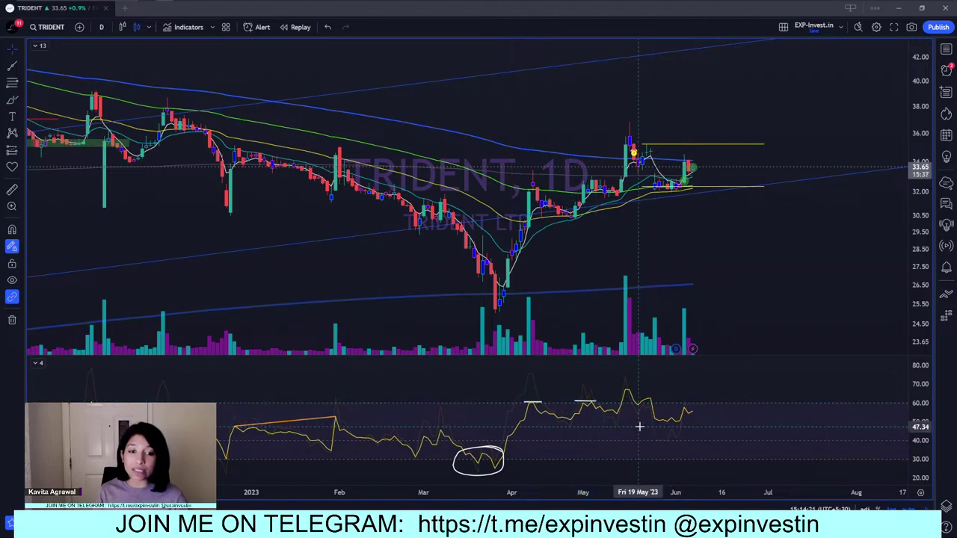
# - Check TRIDENT on the 75-minute interval, return to daily and examine the decline, the March 2023 low and the recovery
pyautogui.write('75')
pyautogui.press('Return')
pyautogui.scroll(5, 643, 434)
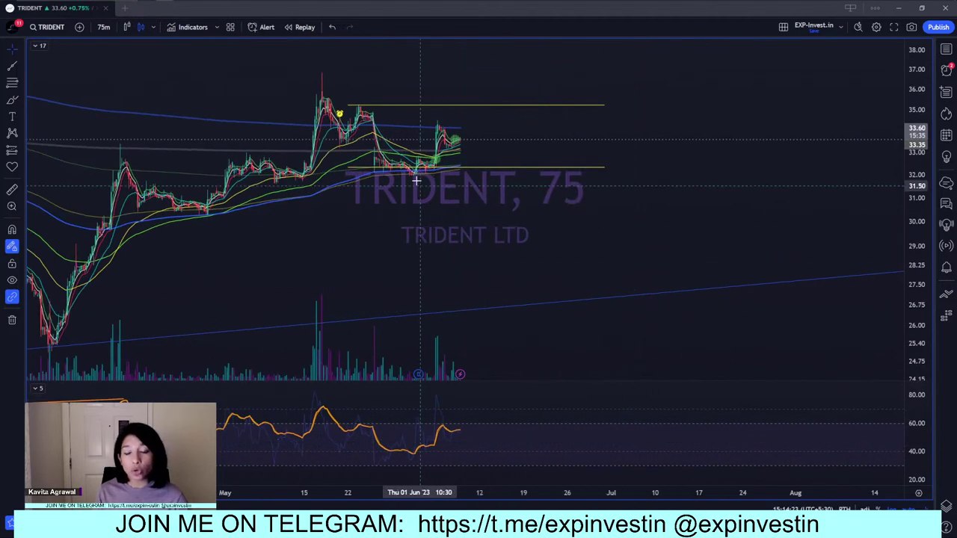
pyautogui.scroll(-10, 417, 181)
pyautogui.write('D')
pyautogui.press('Return')
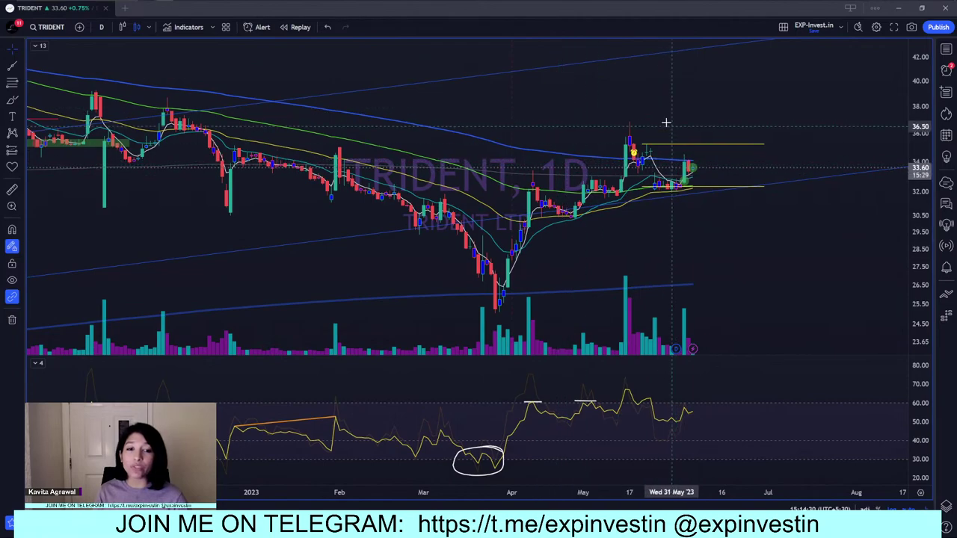
pyautogui.scroll(-3, 714, 280)
pyautogui.scroll(-3, 714, 279)
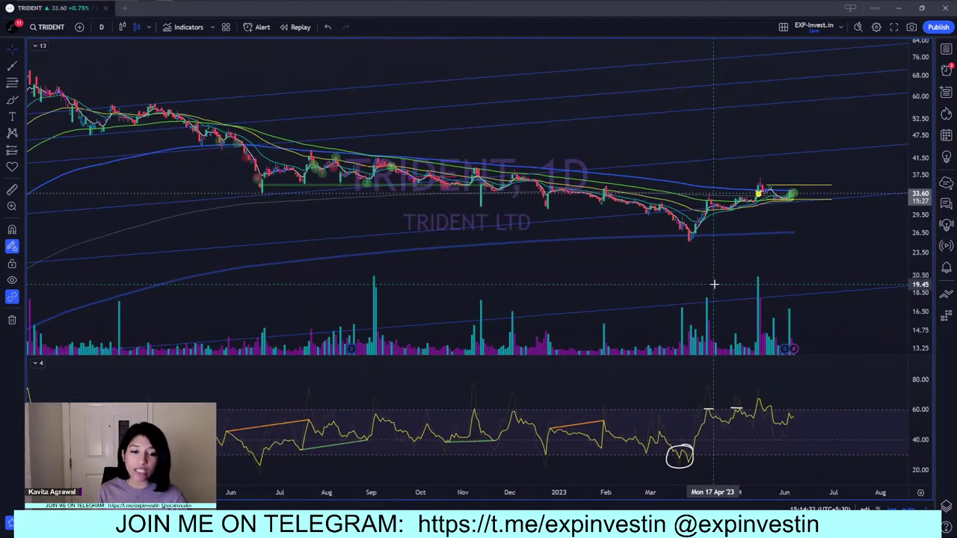
pyautogui.scroll(3, 772, 273)
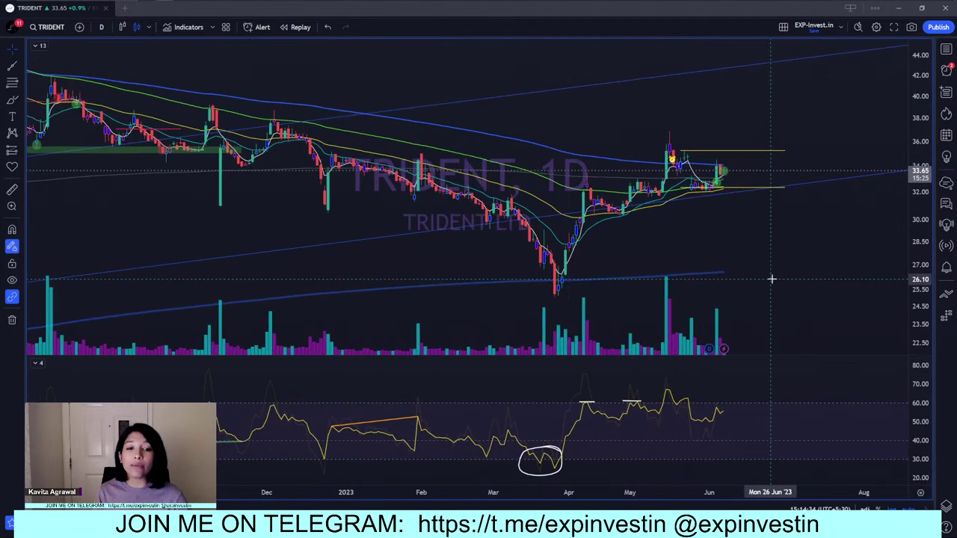
# - Set the TRIDENT chart to the 75-minute interval and measure the downside from 33.65 to about 31.90, below the lower yellow line
pyautogui.write('75')
pyautogui.press('Return')
pyautogui.scroll(3, 759, 312)
pyautogui.scroll(-2, 764, 310)
pyautogui.scroll(2, 763, 311)
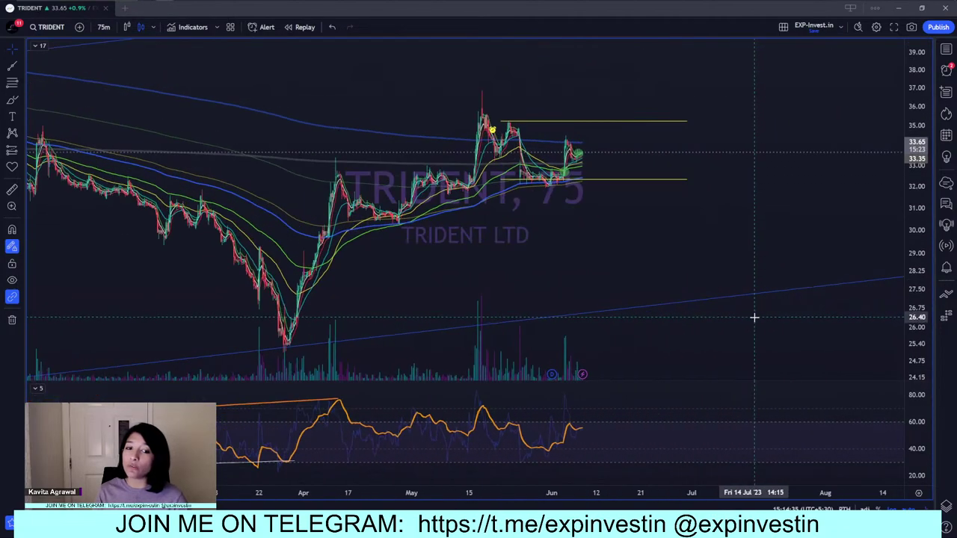
pyautogui.keyDown('shift'); pyautogui.click(608, 157); pyautogui.keyUp('shift')
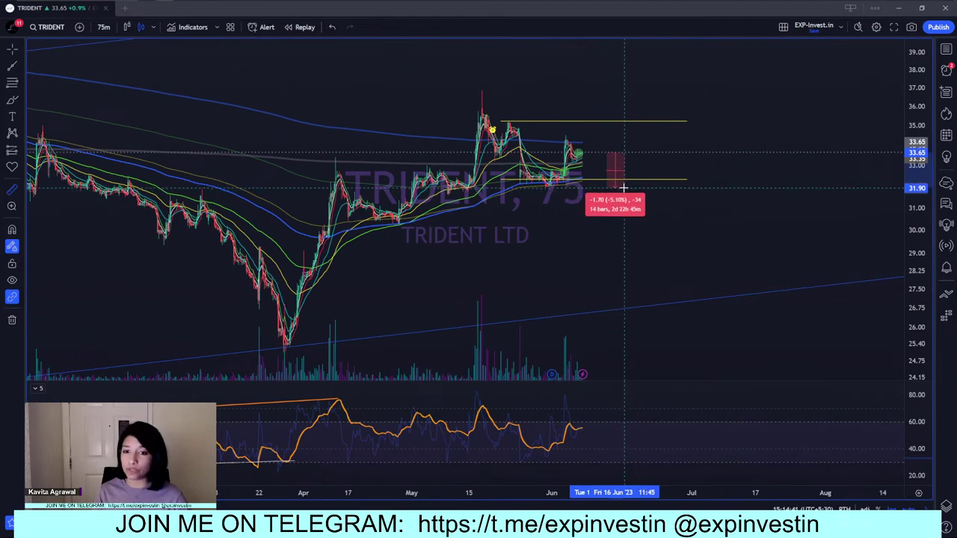
# - Set the TRIDENT chart to the weekly interval and examine its full price history within the rising parallel channels
pyautogui.write('1d')
pyautogui.press('Return')
pyautogui.write('1w')
pyautogui.press('Return')
pyautogui.scroll(-3, 626, 206)
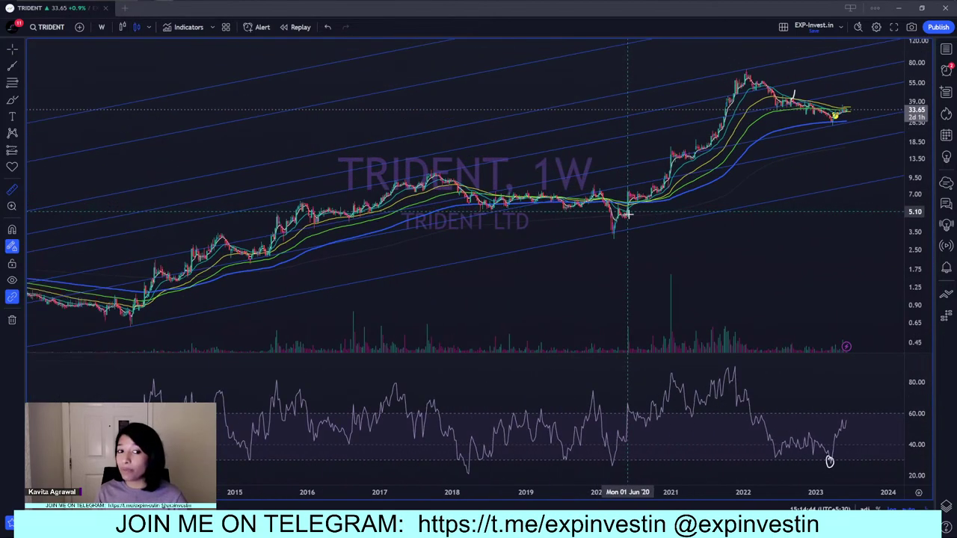
pyautogui.scroll(-5, 667, 277)
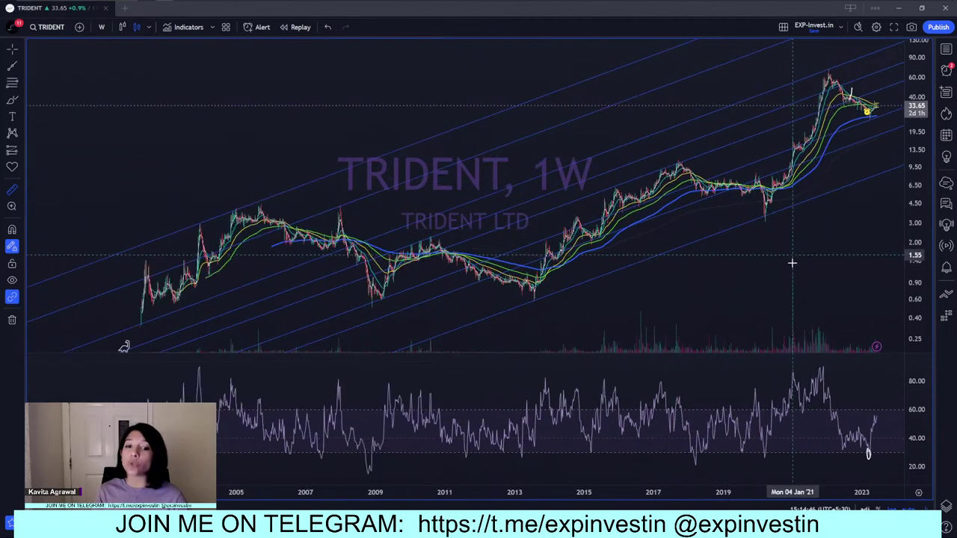
pyautogui.scroll(-3, 720, 284)
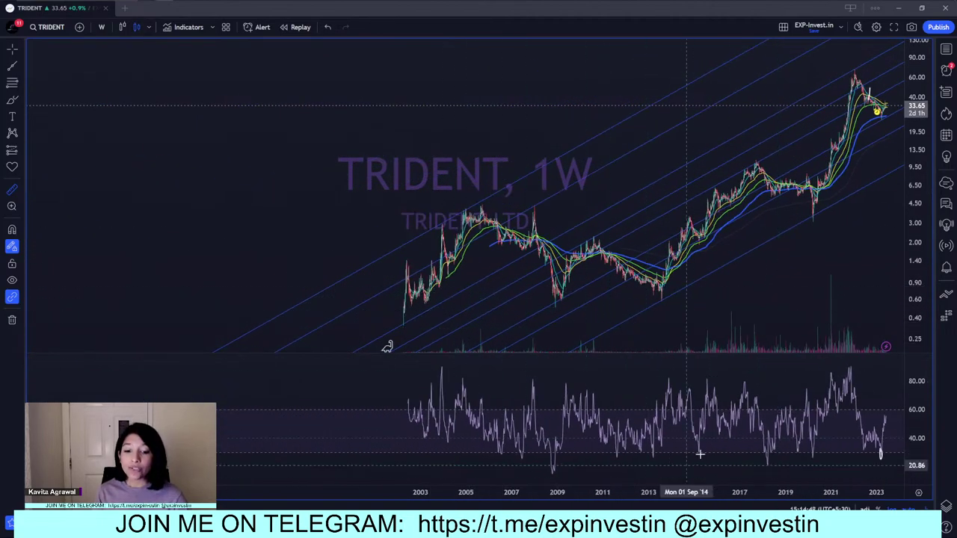
# - Measure TRIDENT's major declines from about 2.20 in 2010 to 0.65 and from about 11.80 in 2017 to 3.25
pyautogui.keyDown('shift'); pyautogui.click(467, 313); pyautogui.keyUp('shift')
pyautogui.moveTo(726, 308); pyautogui.dragTo(433, 297)
pyautogui.click(426, 341)
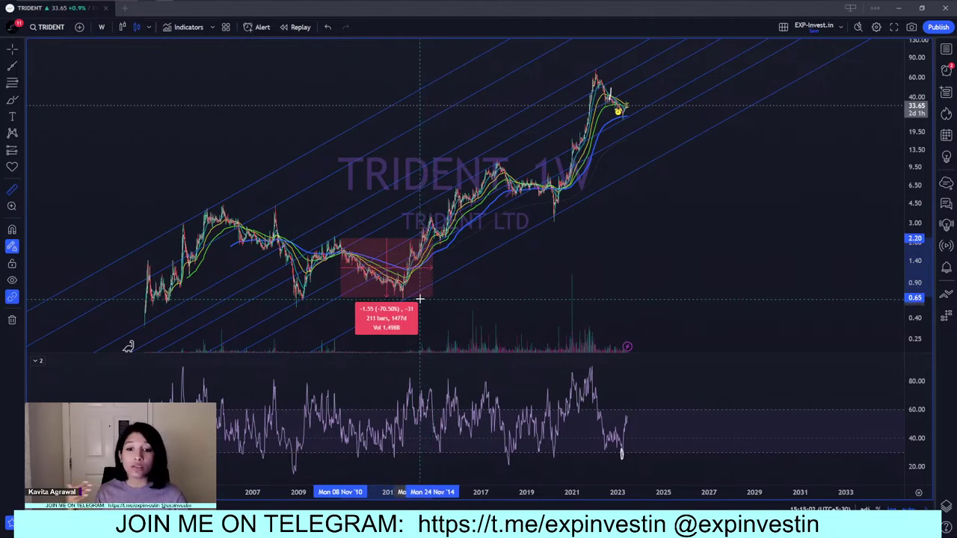
pyautogui.moveTo(420, 298); pyautogui.dragTo(565, 219)
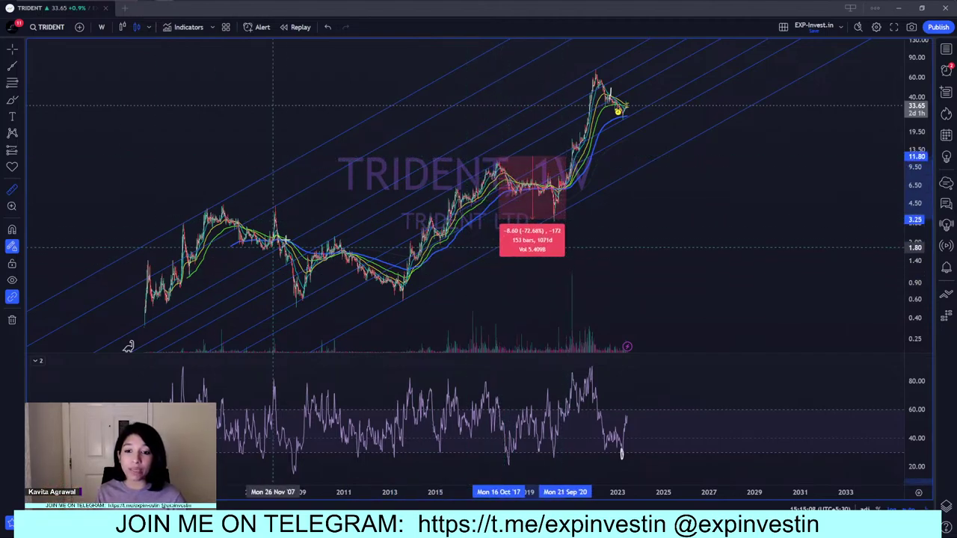
# - Measure TRIDENT's declines from about 4.25 to 0.60, 2.30 to 0.60 and 11.35 to 3.60, and clear the measurement
pyautogui.moveTo(207, 205); pyautogui.dragTo(299, 301)
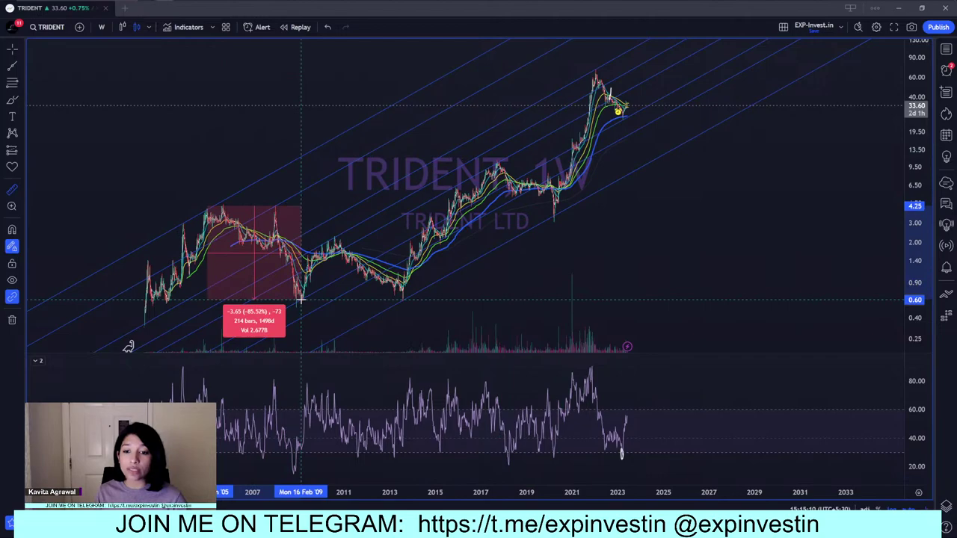
pyautogui.moveTo(335, 238); pyautogui.dragTo(418, 300)
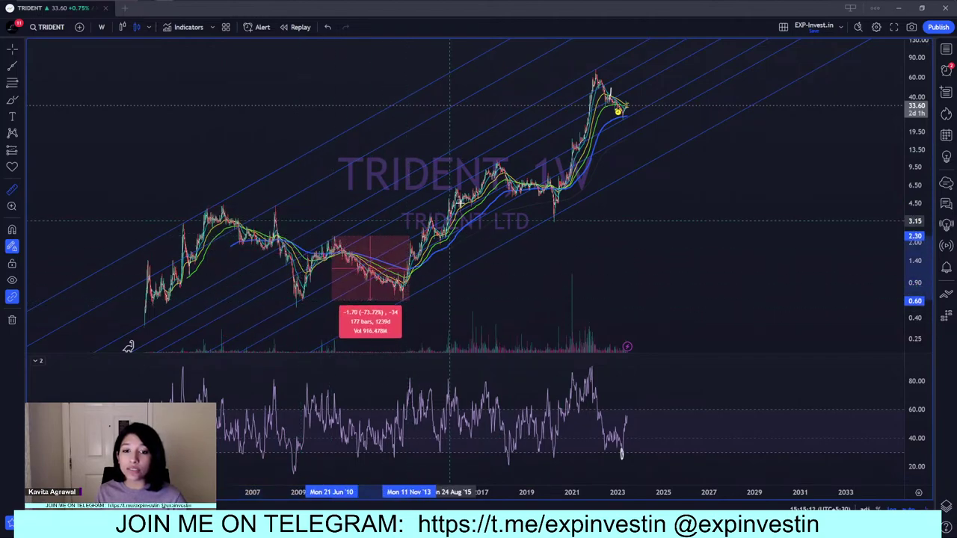
pyautogui.moveTo(487, 159); pyautogui.dragTo(556, 214)
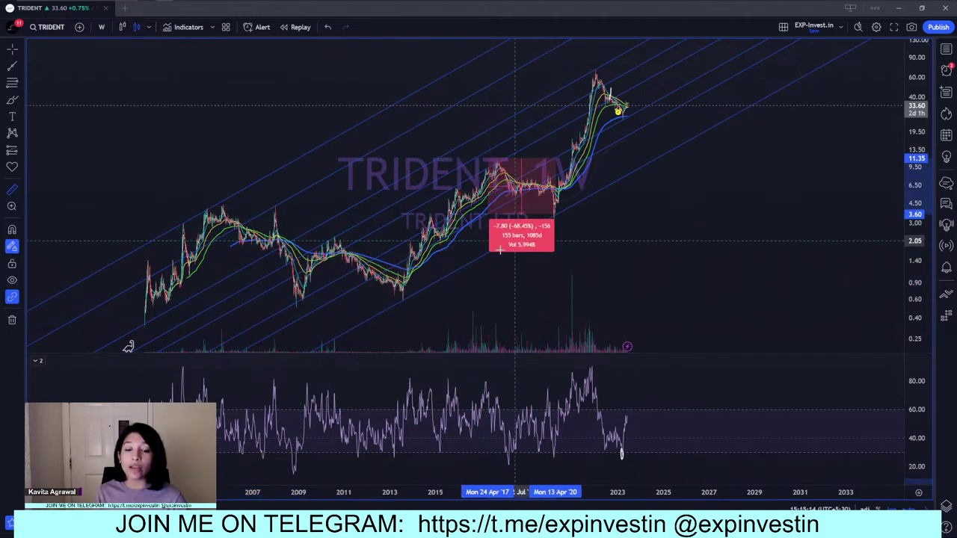
pyautogui.click(147, 325)
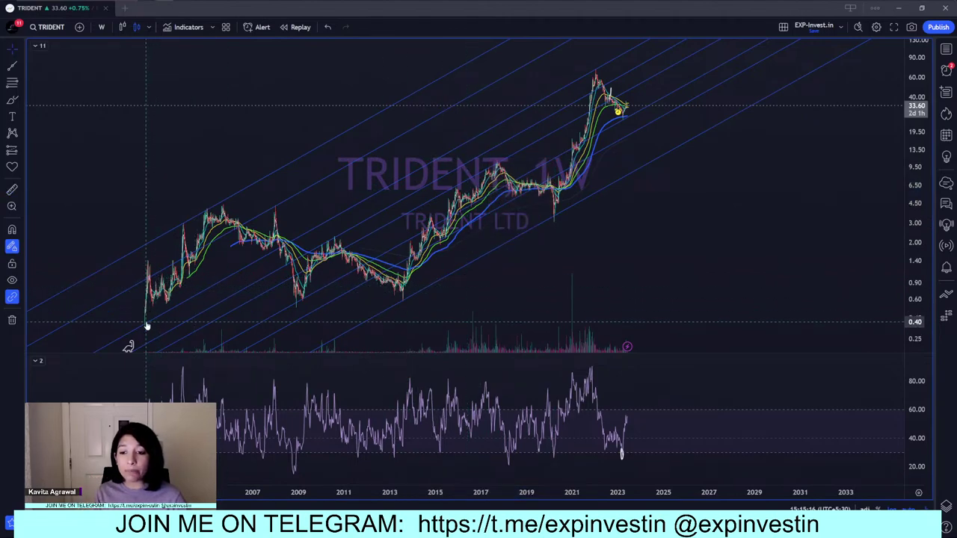
# - Measure TRIDENT's major weekly rallies from about 0.40 to 3.85, 0.60 to 2.00, 0.60 to 10.50, and up from the 2020 low
pyautogui.moveTo(148, 325); pyautogui.dragTo(217, 211)
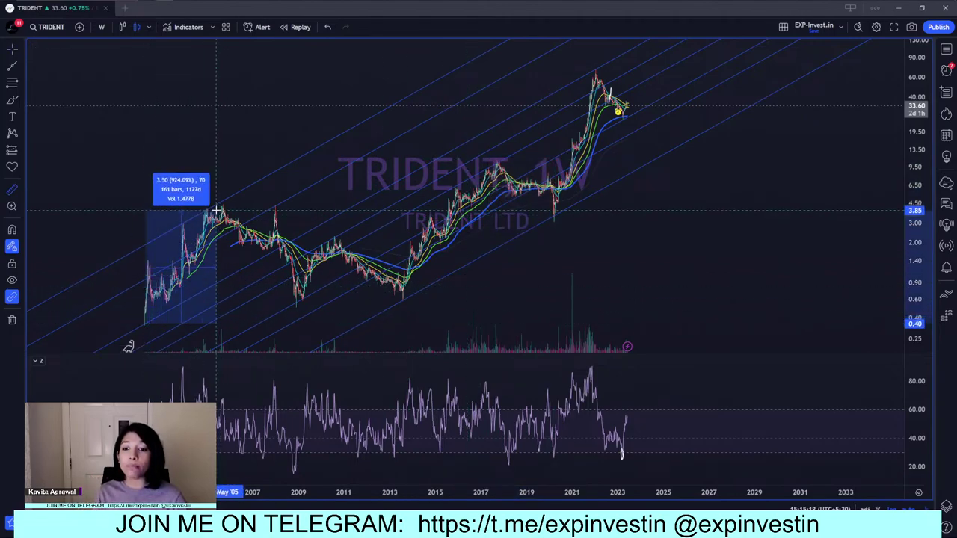
pyautogui.click(299, 303)
pyautogui.moveTo(299, 303); pyautogui.dragTo(336, 242)
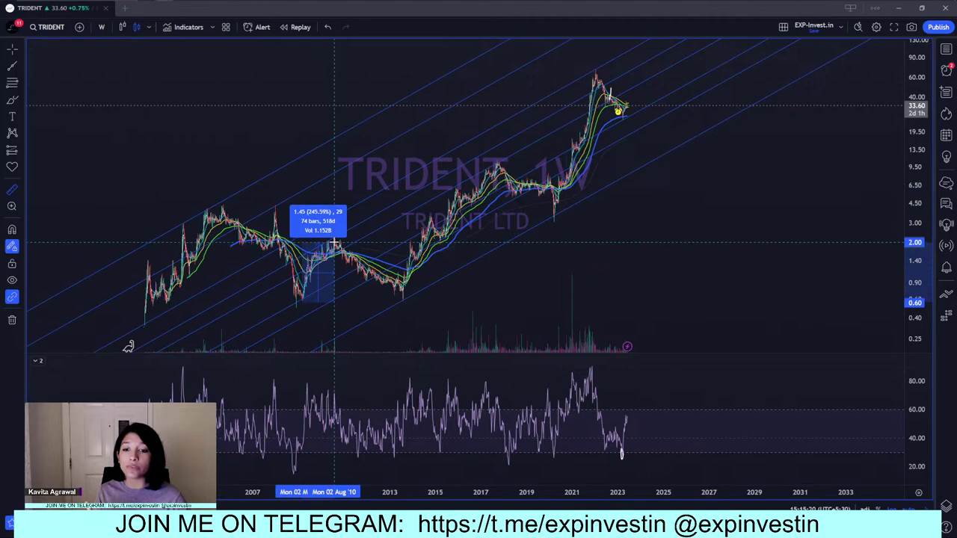
pyautogui.click(395, 299)
pyautogui.moveTo(394, 299); pyautogui.dragTo(503, 176)
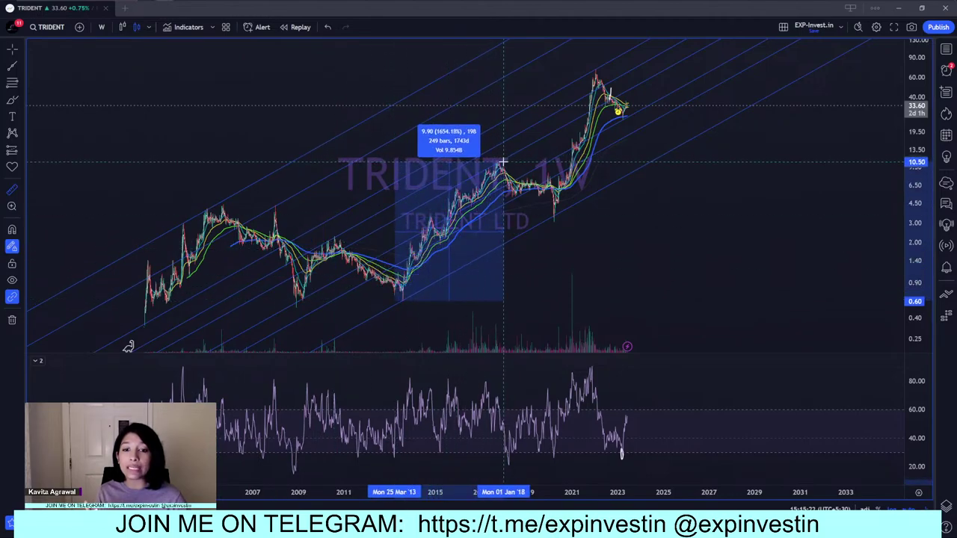
pyautogui.click(551, 215)
pyautogui.moveTo(551, 215); pyautogui.dragTo(628, 118)
pyautogui.click(595, 71)
# - Set the TRIDENT chart to the daily interval and measure the decline from about 68.50 in January 2022
pyautogui.write('1D')
pyautogui.press('Return')
pyautogui.scroll(3, 562, 214)
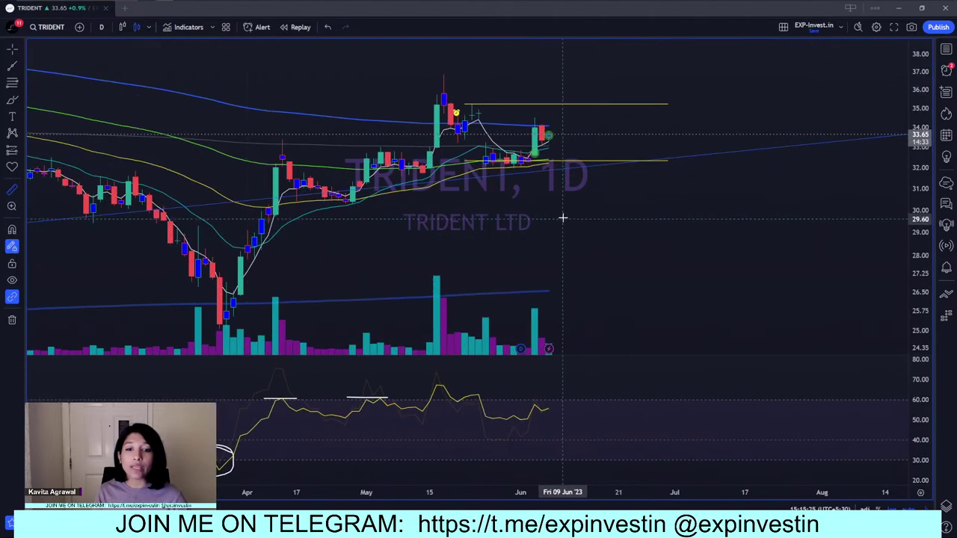
pyautogui.scroll(-6, 502, 163)
pyautogui.click(387, 73)
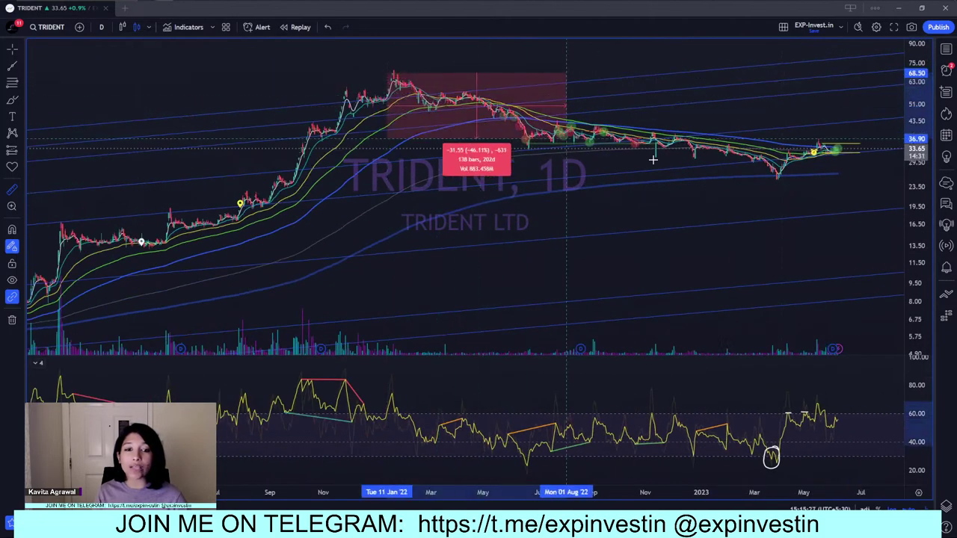
pyautogui.click(763, 180)
pyautogui.scroll(-5, 652, 259)
pyautogui.scroll(5, 653, 264)
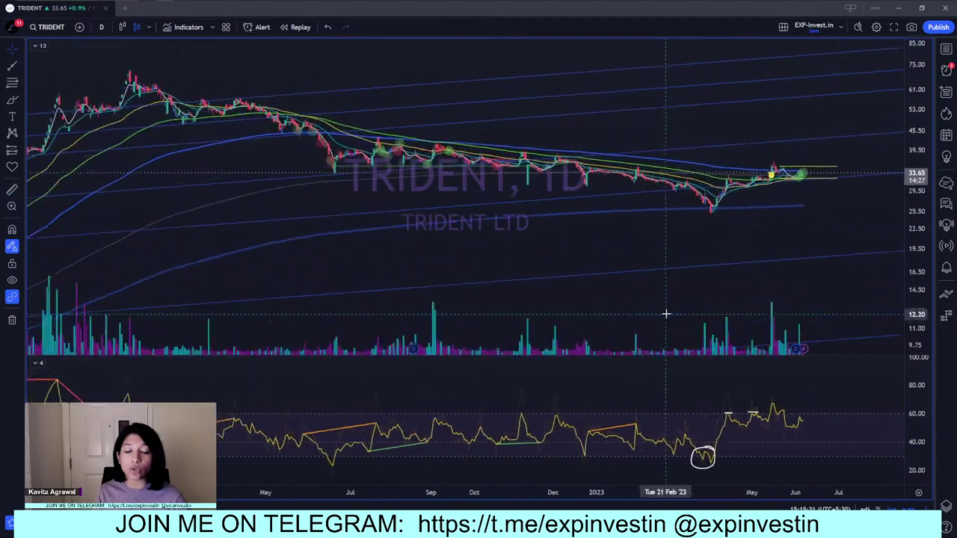
# - Set the TRIDENT chart to the 75-minute interval and examine the reversal from the late March 2023 low in price and RSI
pyautogui.write('75')
pyautogui.press('Return')
pyautogui.click(608, 152)
pyautogui.click(652, 225)
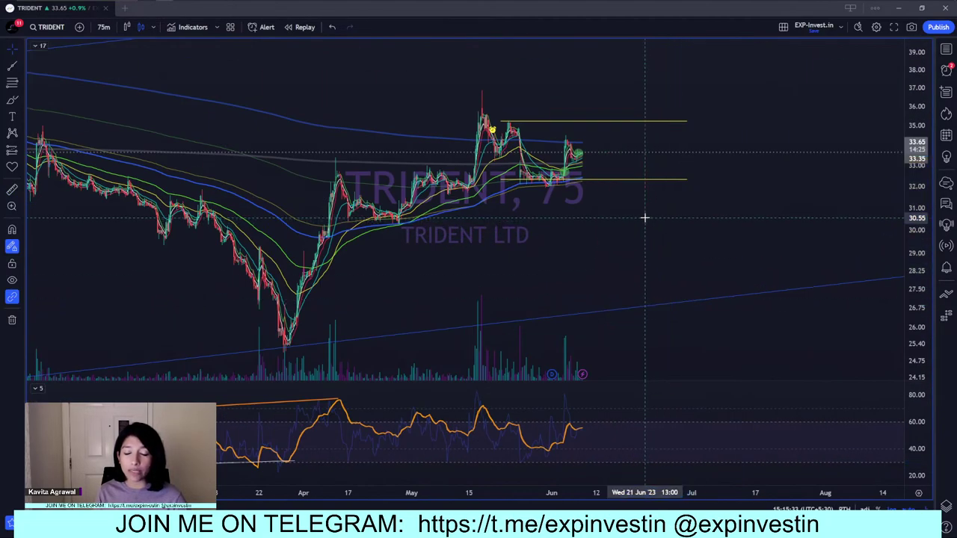
pyautogui.scroll(-5, 639, 225)
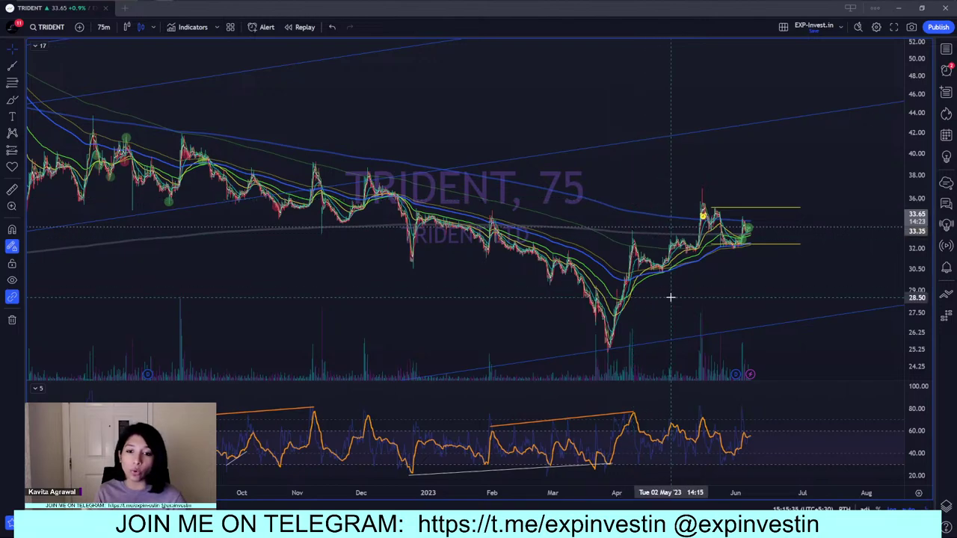
pyautogui.scroll(5, 669, 299)
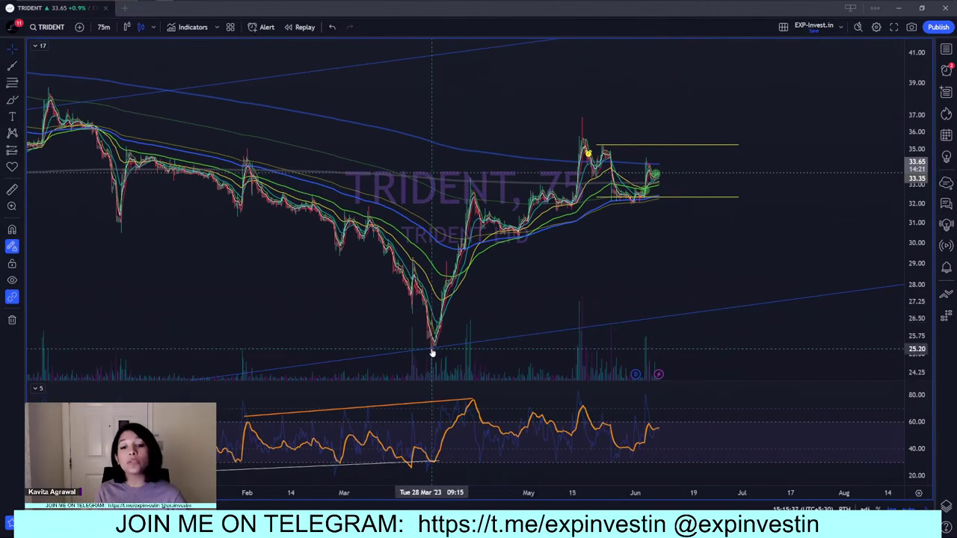
pyautogui.scroll(3, 615, 219)
pyautogui.scroll(-5, 616, 219)
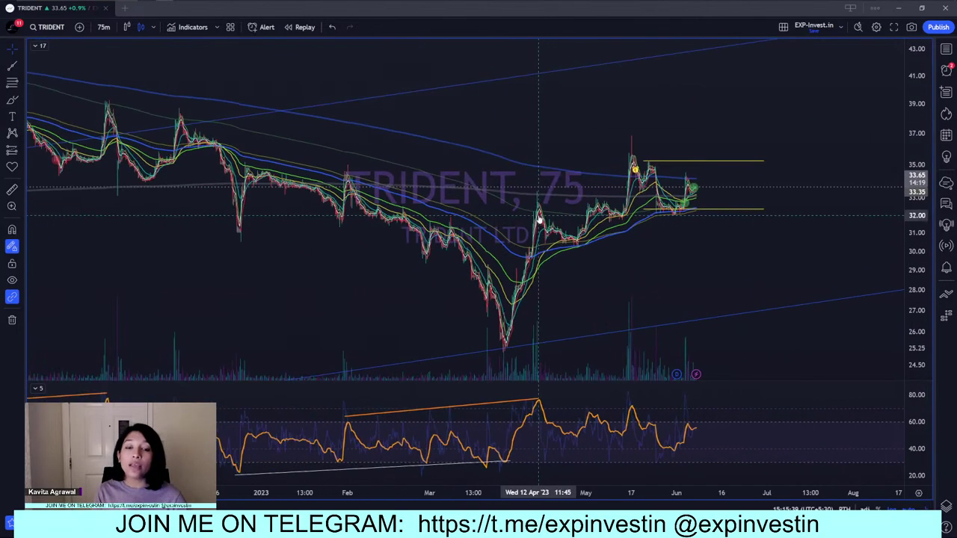
pyautogui.scroll(-3, 694, 210)
pyautogui.scroll(2, 756, 206)
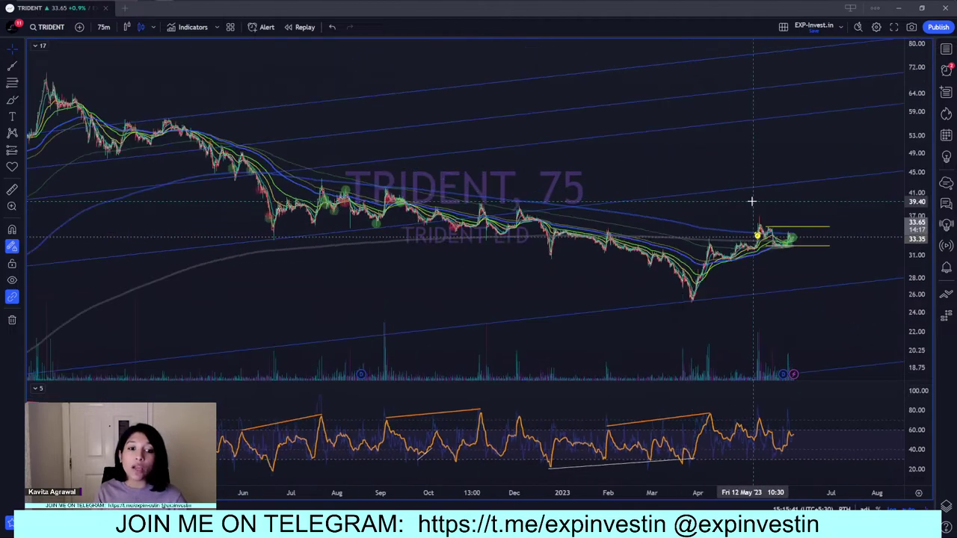
# - Examine TRIDENT's recent 75-minute consolidation between the two yellow lines relative to its moving averages and earlier decline
pyautogui.moveTo(756, 206); pyautogui.dragTo(566, 246)
pyautogui.scroll(-1, 617, 254)
pyautogui.scroll(3, 617, 255)
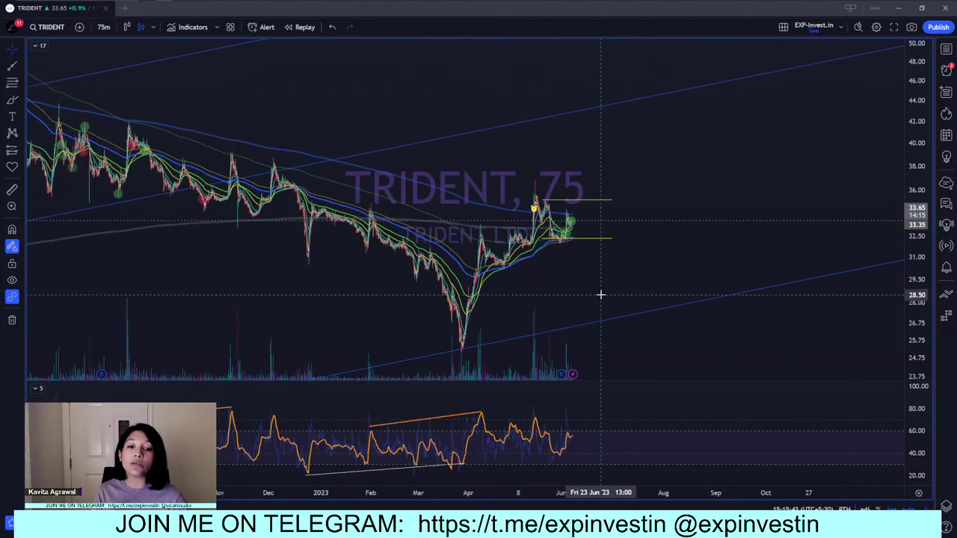
pyautogui.scroll(-5, 502, 179)
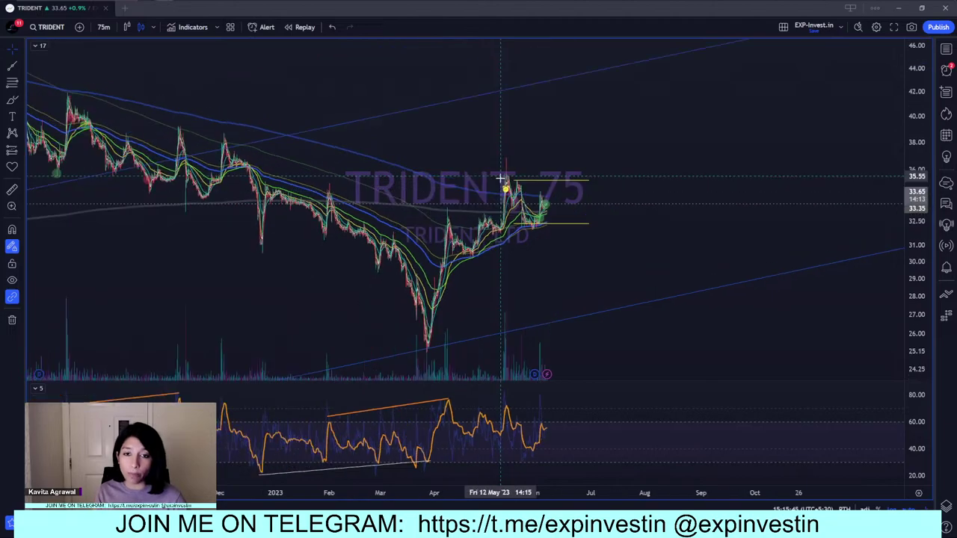
pyautogui.scroll(3, 569, 247)
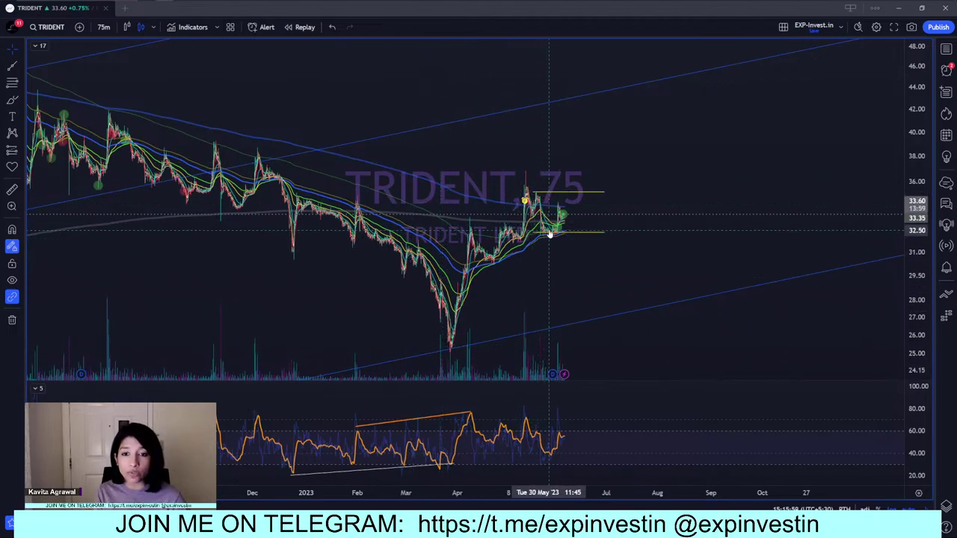
pyautogui.scroll(-2, 546, 236)
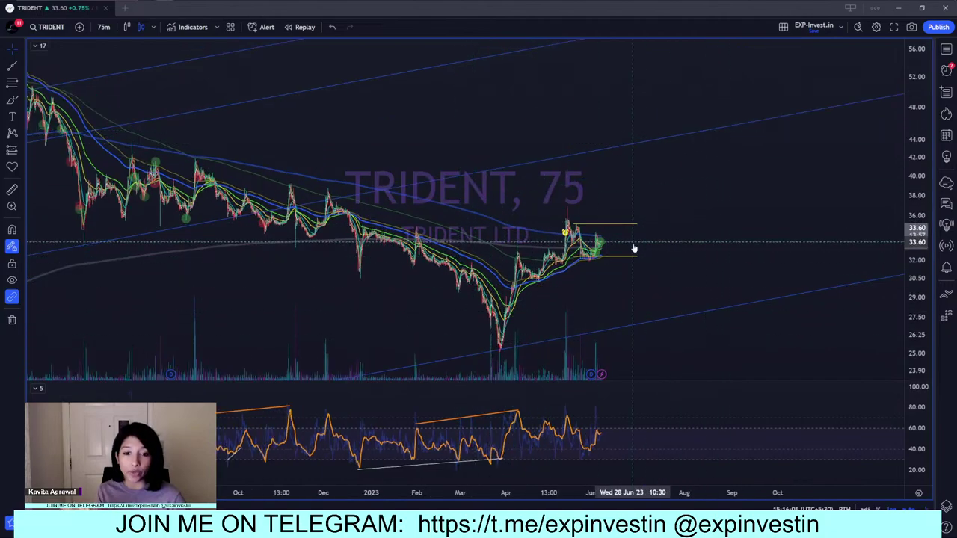
pyautogui.scroll(5, 632, 248)
pyautogui.scroll(3, 588, 207)
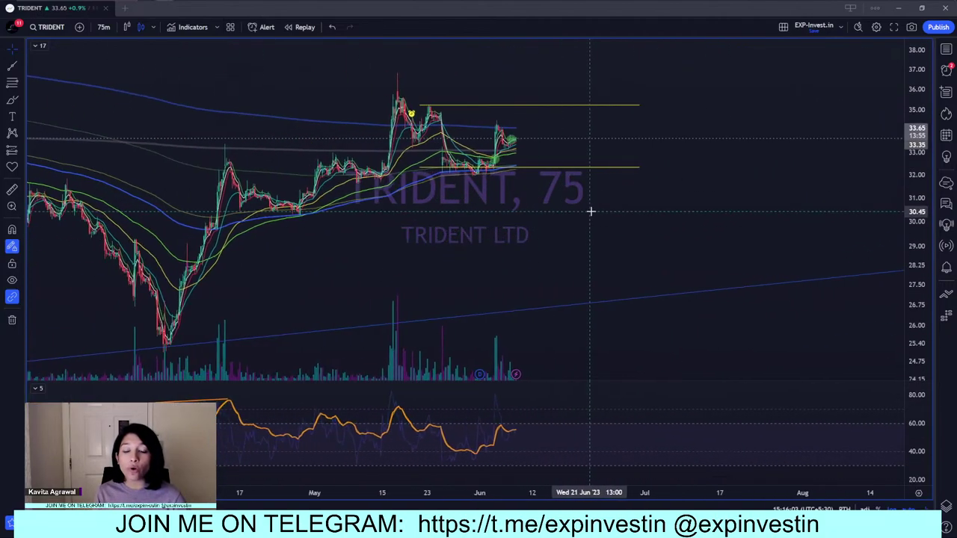
# - Measure TRIDENT's downside from 33.60 to about 31.95, just below the lower yellow line, and clear the measurement
pyautogui.scroll(-1, 592, 231)
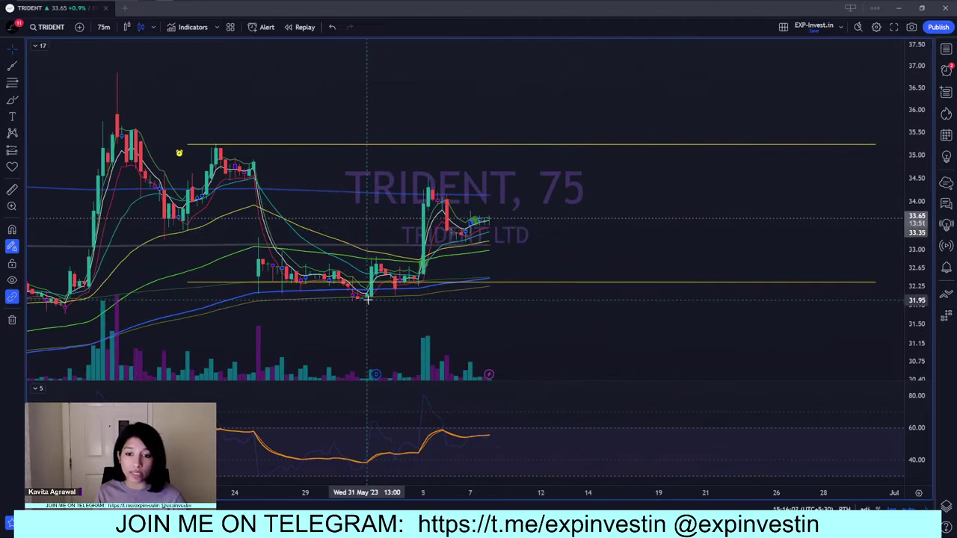
pyautogui.keyDown('shift'); pyautogui.click(555, 220); pyautogui.keyUp('shift')
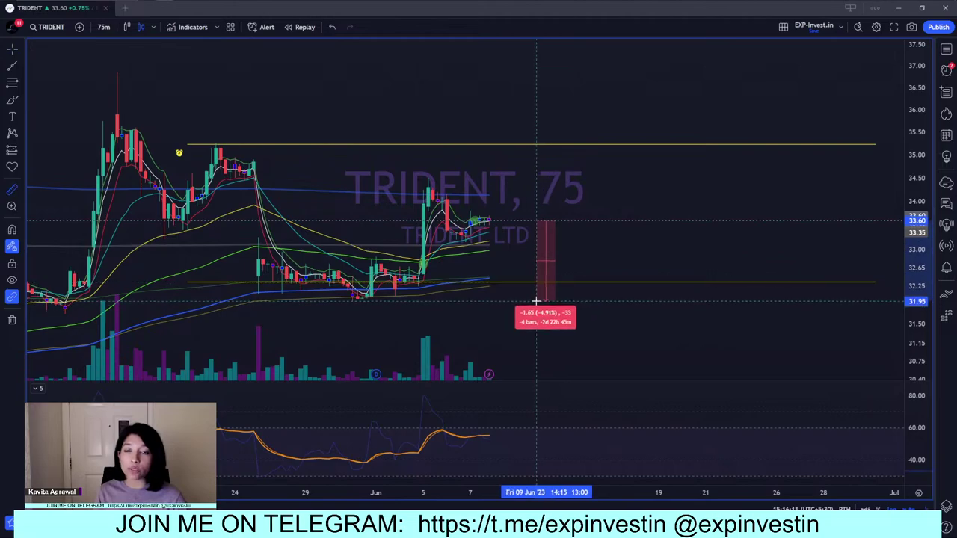
pyautogui.scroll(-5, 536, 301)
pyautogui.click(691, 229)
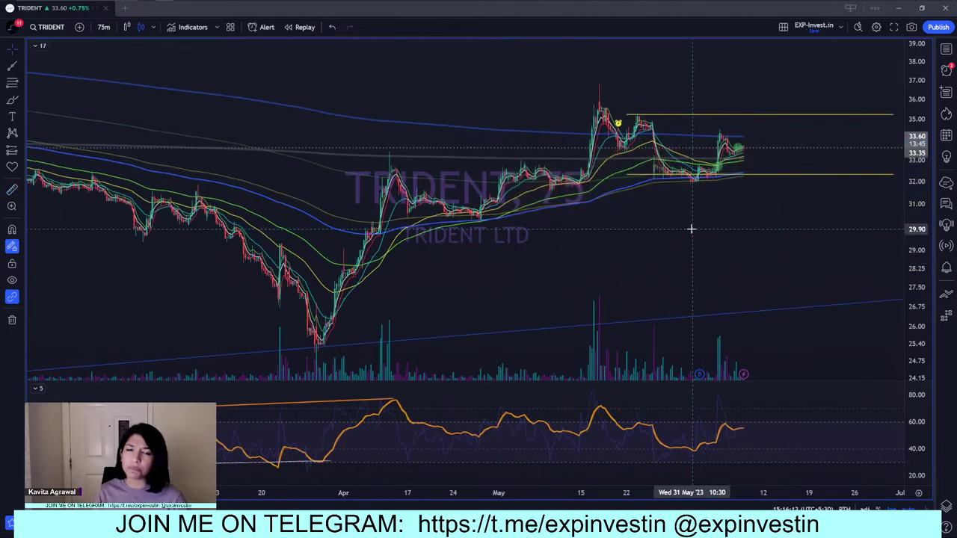
# - Set the TRIDENT chart to the daily interval and measure the upside from 33.55 to about 43.05 at the next channel line
pyautogui.write('D')
pyautogui.press('Return')
pyautogui.scroll(6, 669, 239)
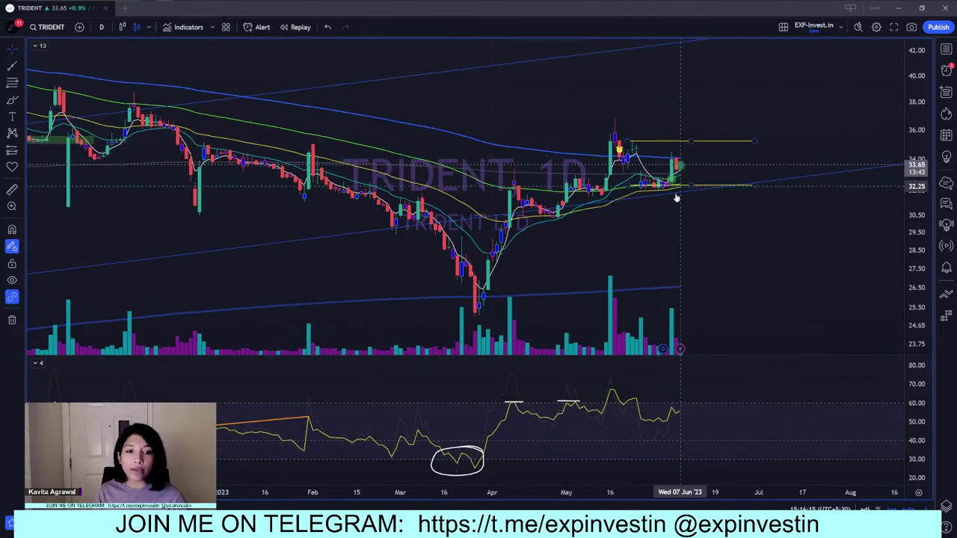
pyautogui.scroll(-3, 676, 197)
pyautogui.keyDown('shift'); pyautogui.click(765, 192); pyautogui.keyUp('shift')
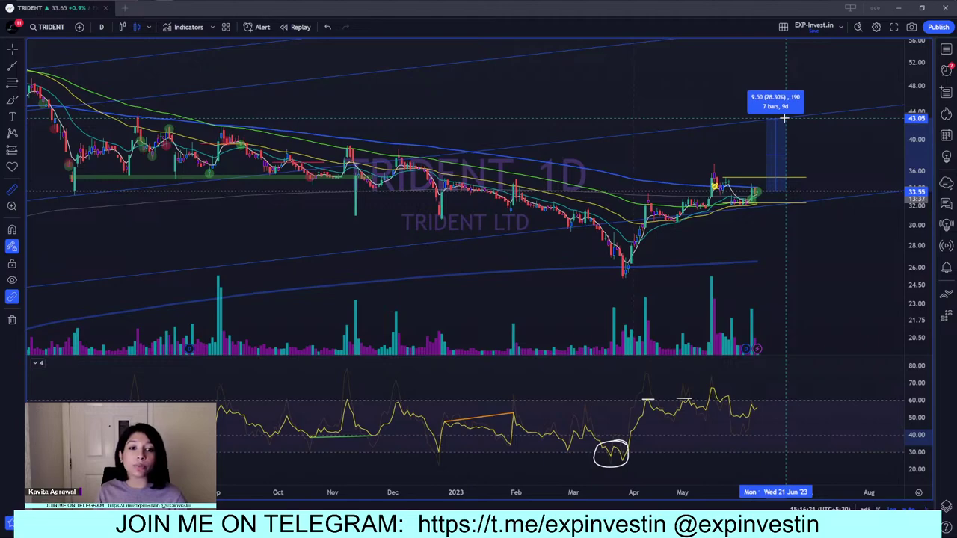
pyautogui.click(784, 118)
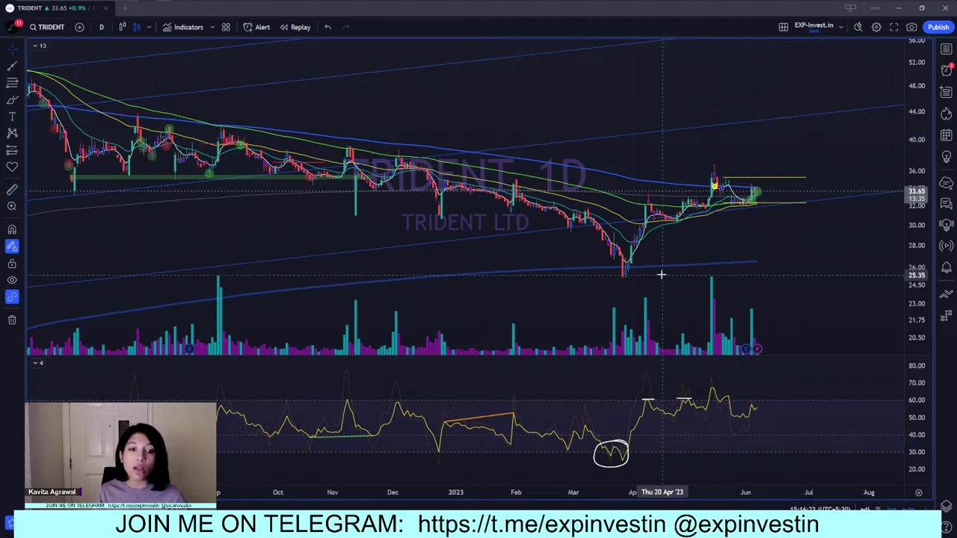
# - Measure TRIDENT's daily downside from about 33.65 to 31.85, and its upside from 33.65 to about 42.55 at the next channel line
pyautogui.scroll(5, 661, 275)
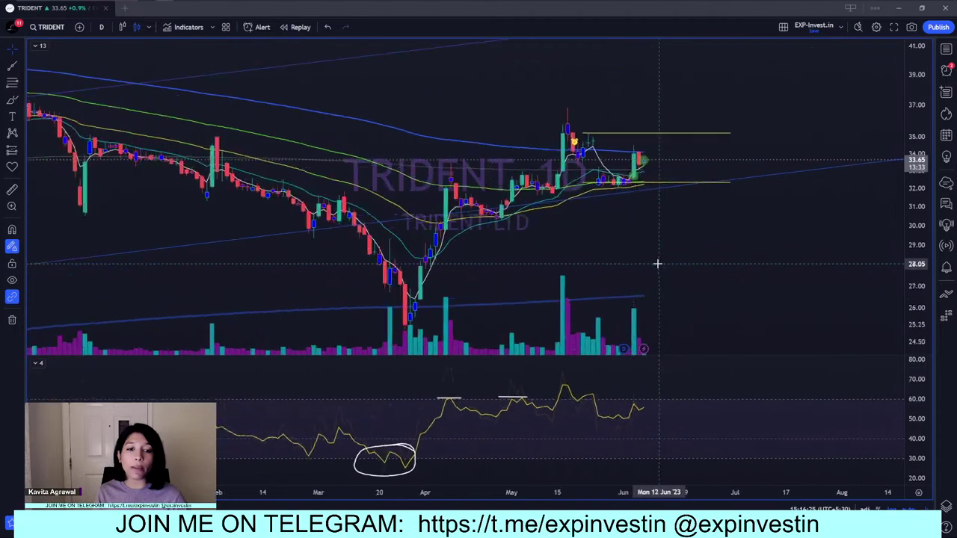
pyautogui.keyDown('shift'); pyautogui.click(615, 149); pyautogui.keyUp('shift')
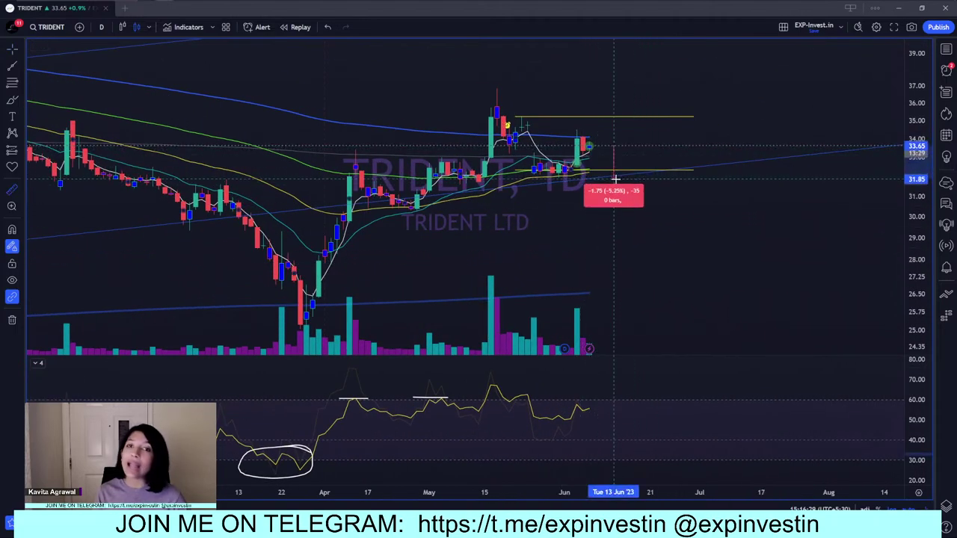
pyautogui.scroll(-5, 615, 179)
pyautogui.keyDown('shift'); pyautogui.click(766, 192); pyautogui.keyUp('shift')
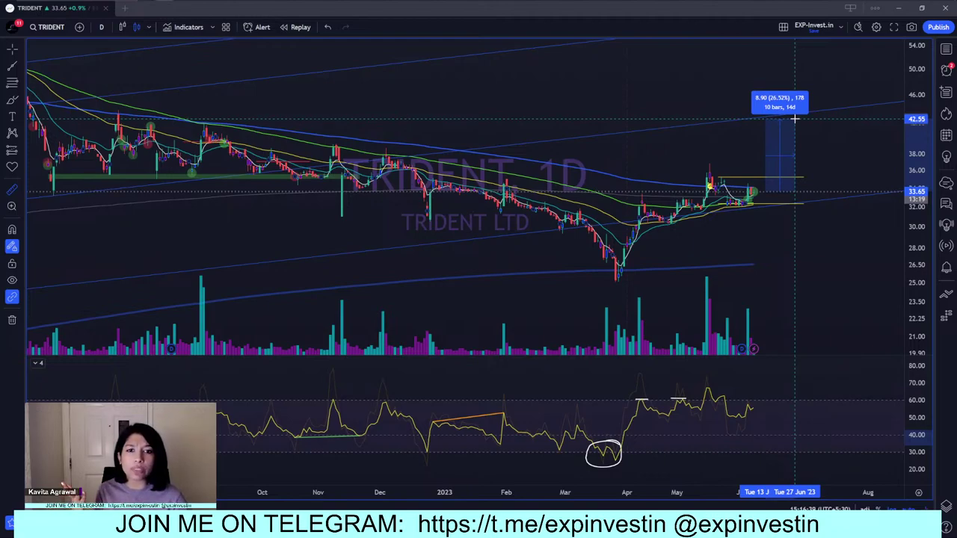
pyautogui.click(792, 119)
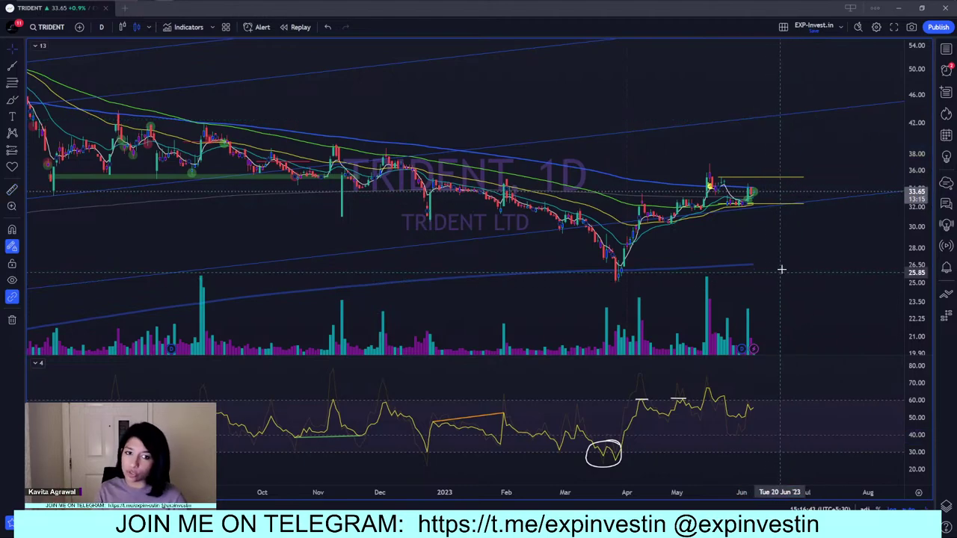
# - Set the TRIDENT chart to the 75-minute interval and check the length of the blue EMA below the price in its settings
pyautogui.scroll(3, 769, 273)
pyautogui.write('75')
pyautogui.press('Return')
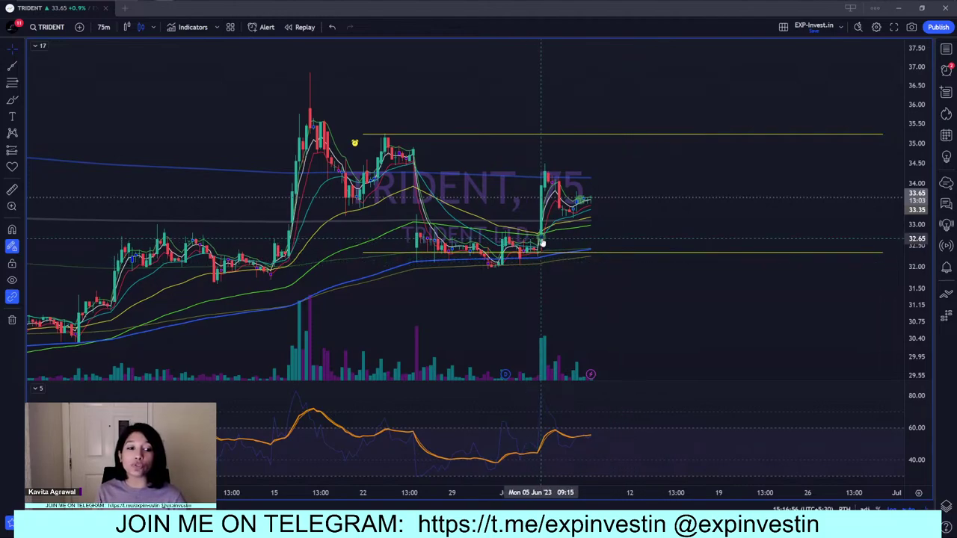
pyautogui.doubleClick(400, 270)
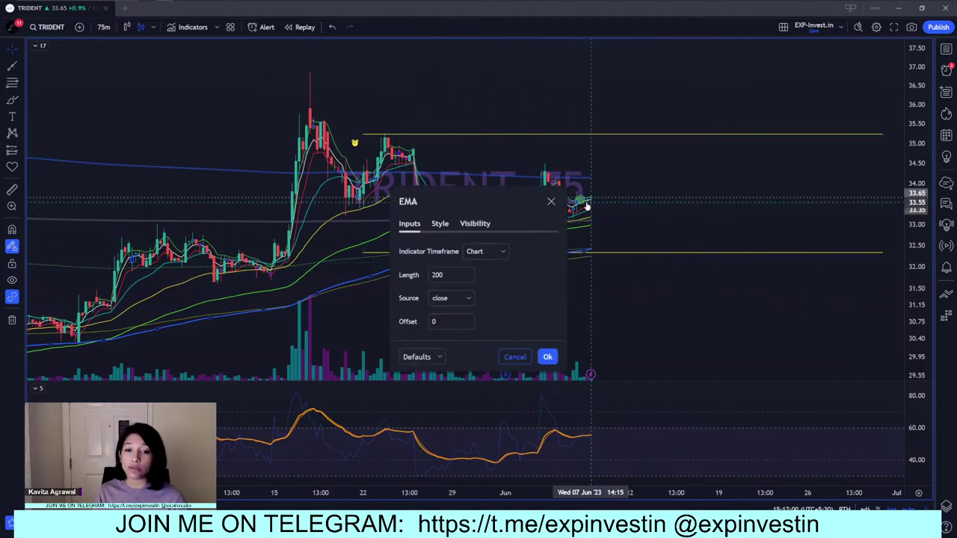
pyautogui.click(552, 201)
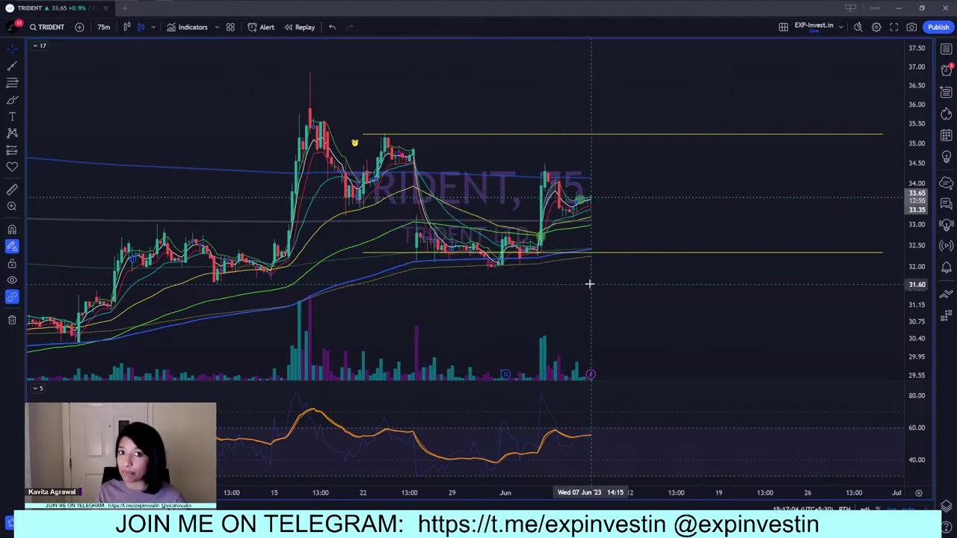
pyautogui.scroll(-1, 589, 278)
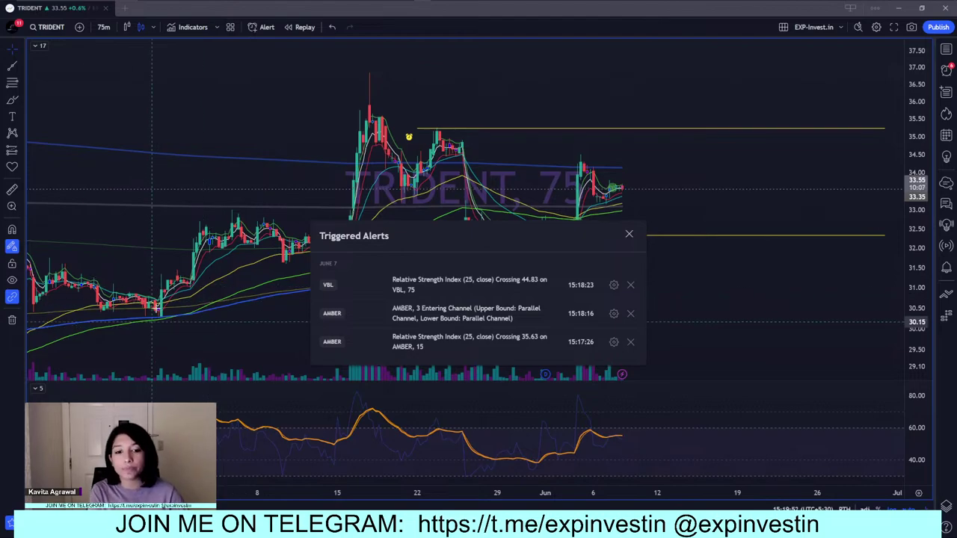
# - Dismiss the triggered alerts and bring up the UPL chart to examine its 75-minute price action against the green zones and RSI lows
pyautogui.click(629, 234)
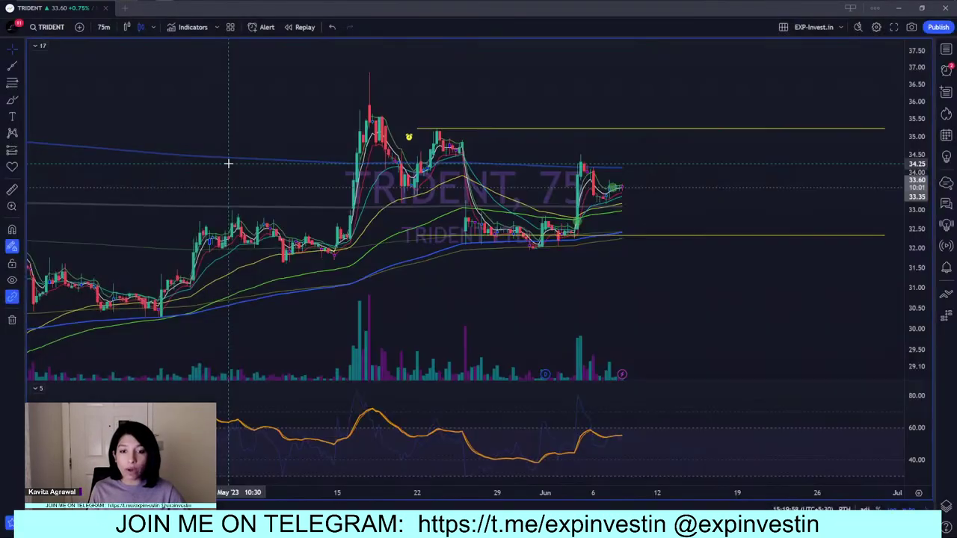
pyautogui.press('space')
pyautogui.scroll(-5, 525, 284)
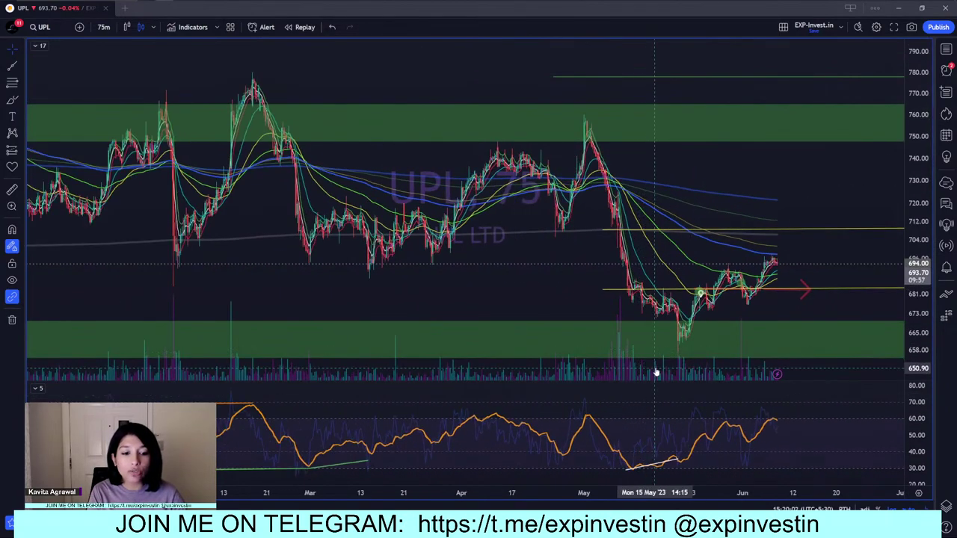
pyautogui.scroll(5, 638, 352)
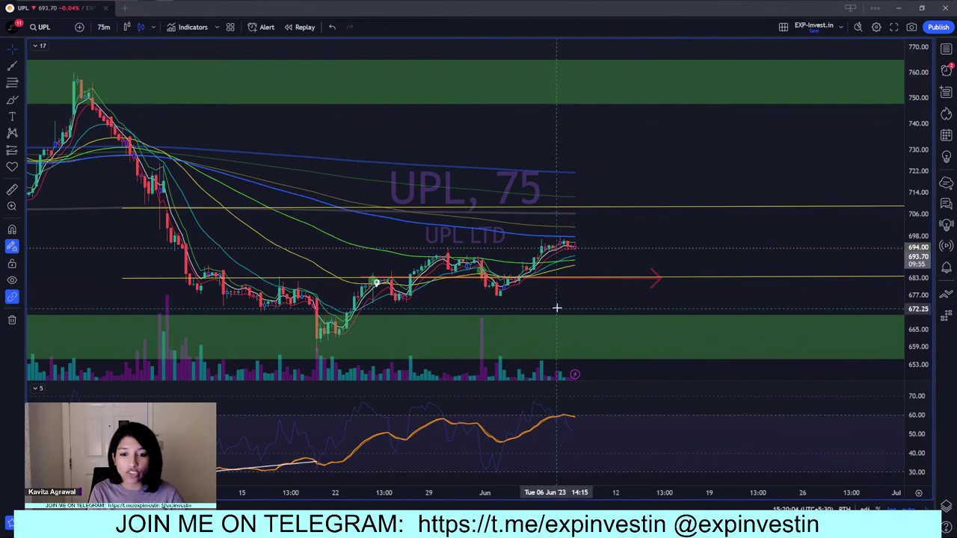
pyautogui.scroll(-10, 533, 307)
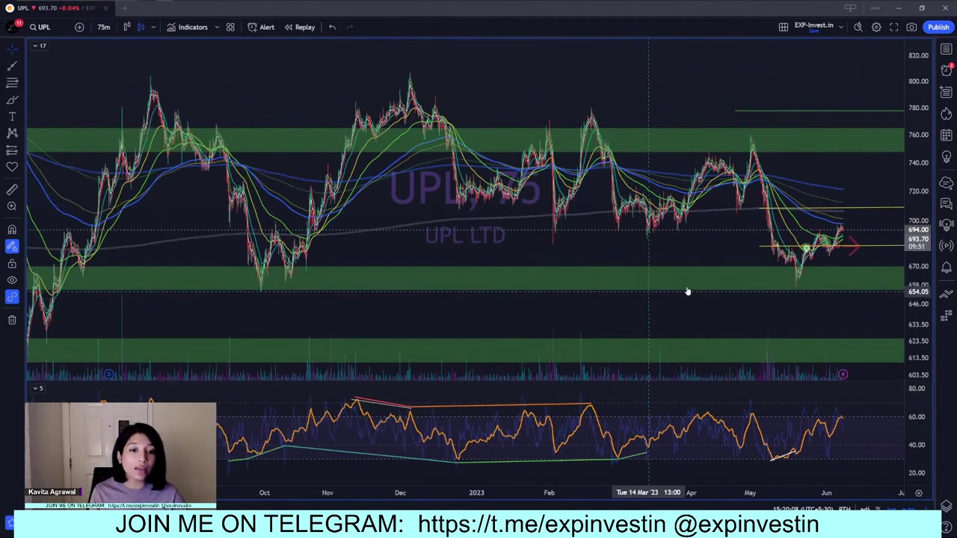
# - Check UPL on the daily interval, and return it to the 75-minute interval to examine the recent price action since April
pyautogui.write('1D')
pyautogui.press('Return')
pyautogui.write('75')
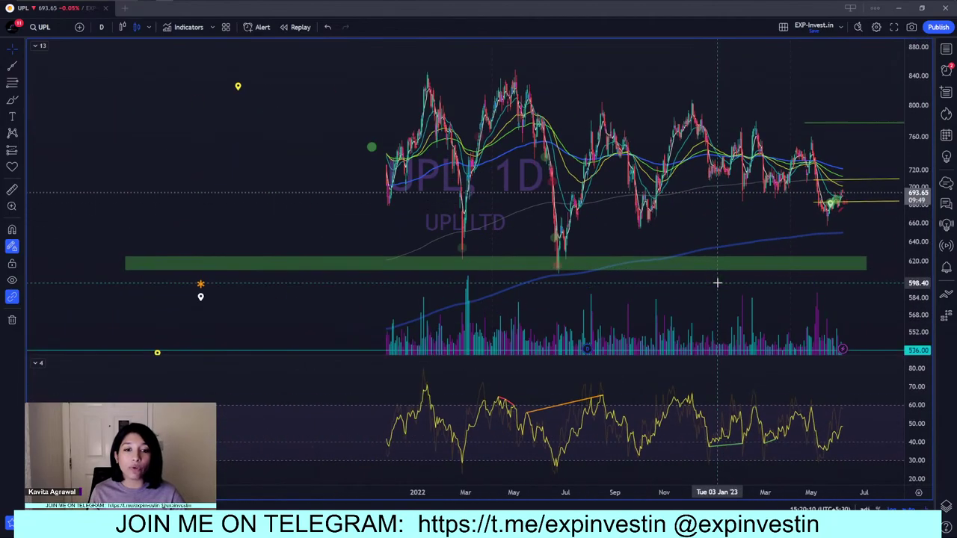
pyautogui.press('Return')
pyautogui.scroll(5, 718, 283)
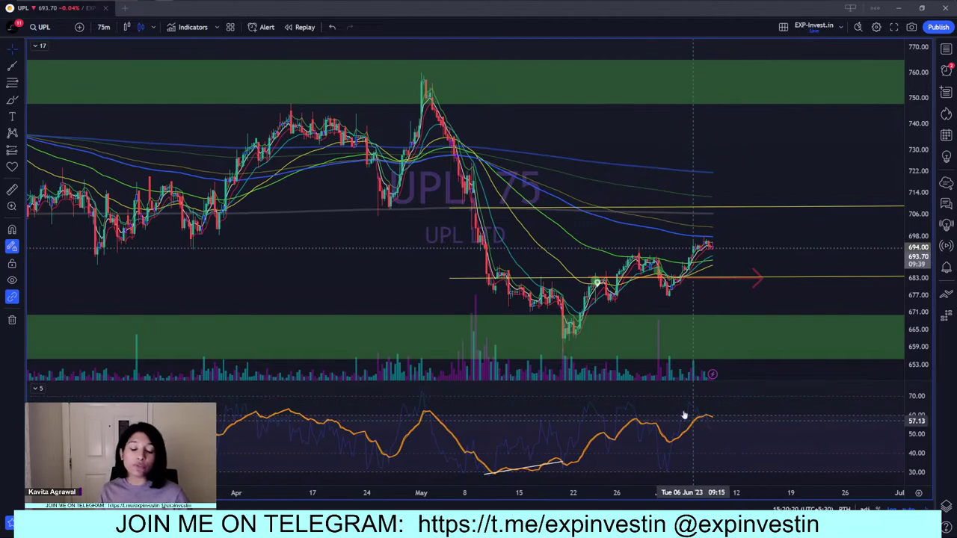
# - Compare UPL's price action and RSI on the 15-minute, daily and 75-minute intervals, ending on the 75-minute chart
pyautogui.write('15')
pyautogui.press('Return')
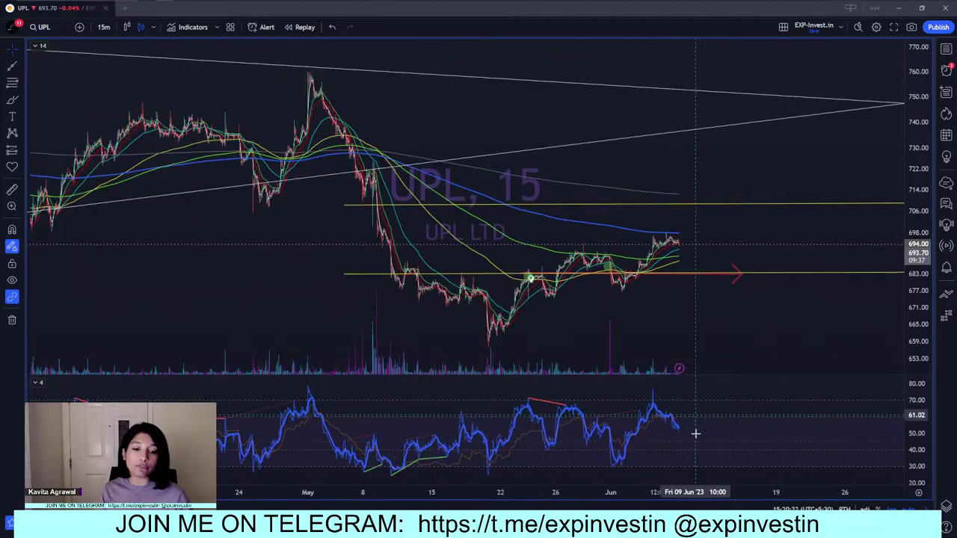
pyautogui.write('75')
pyautogui.press('Return')
pyautogui.write('d')
pyautogui.press('Return')
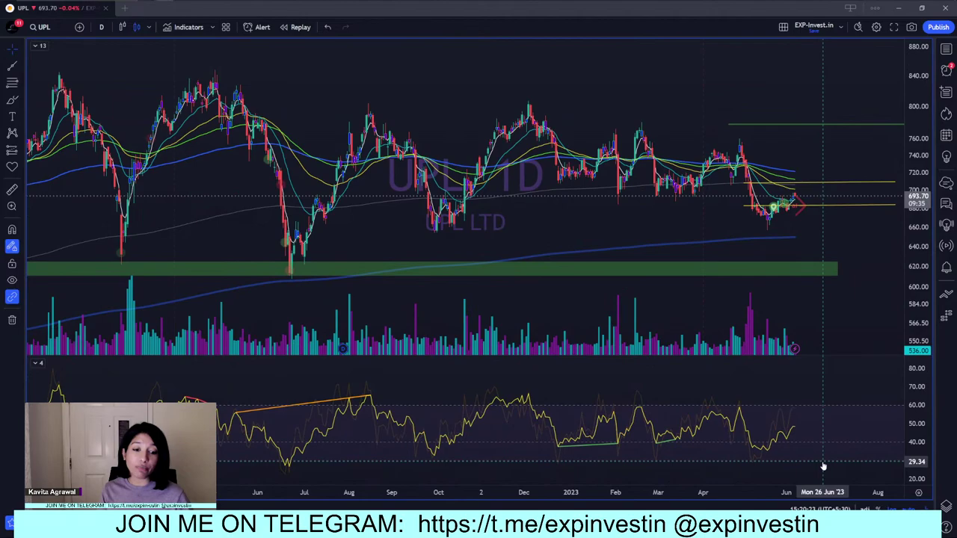
pyautogui.write('75')
pyautogui.press('Return')
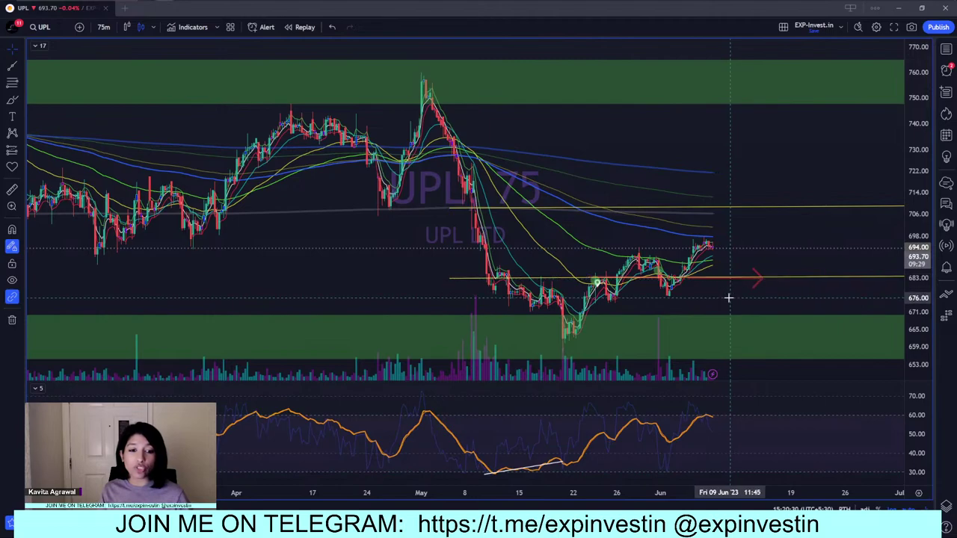
# - Set the UPL chart to 15 minutes and measure the downside from 688.85 to about 675.85 and the upside to about 722.30
pyautogui.write('15')
pyautogui.press('Return')
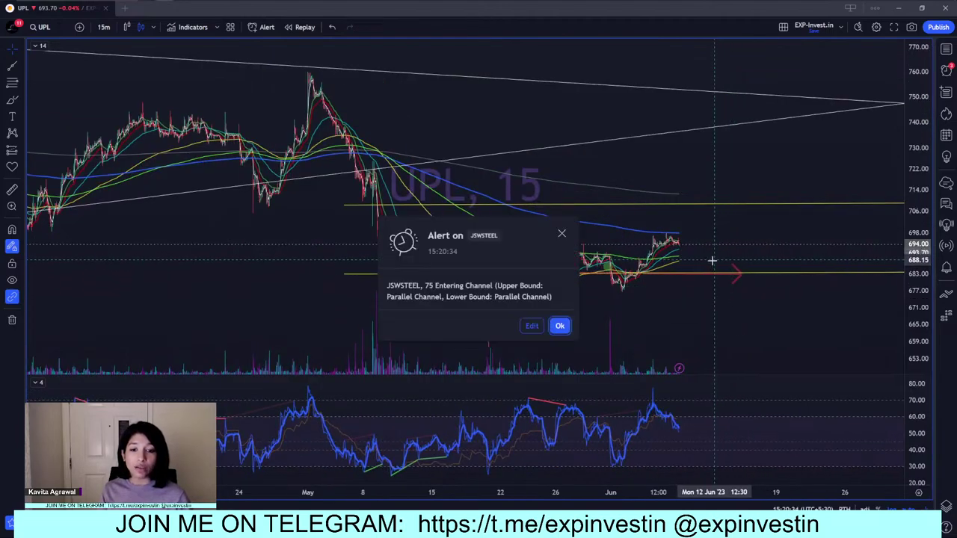
pyautogui.click(561, 235)
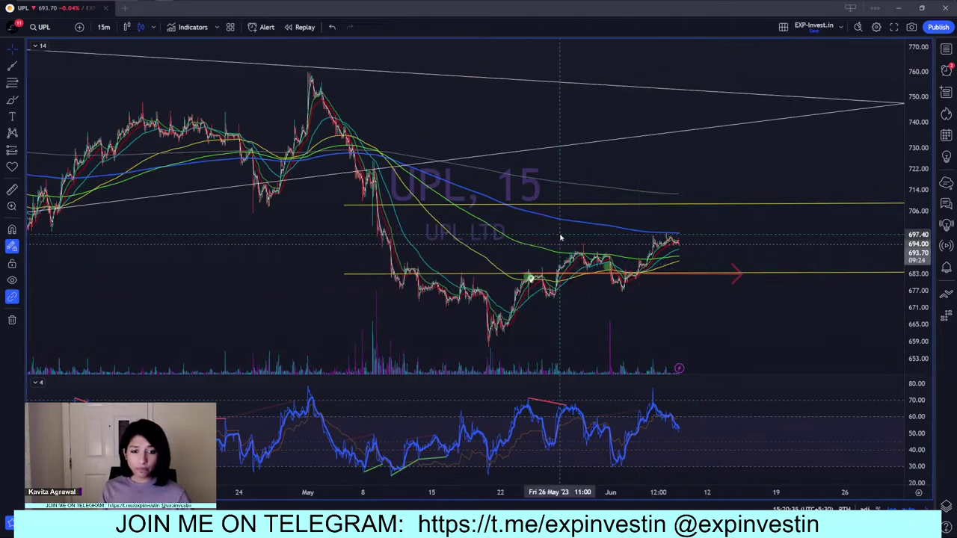
pyautogui.keyDown('shift'); pyautogui.click(692, 258); pyautogui.keyUp('shift')
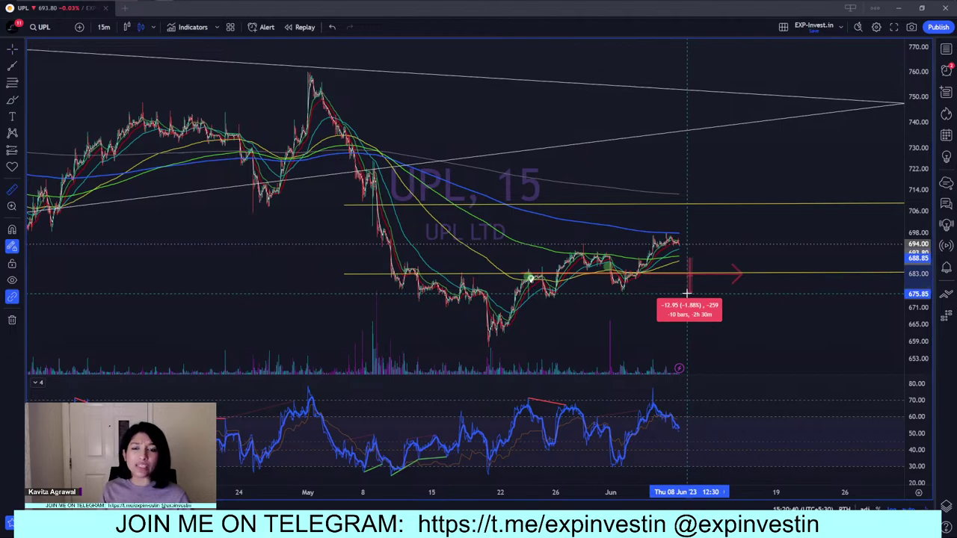
pyautogui.scroll(-5, 687, 294)
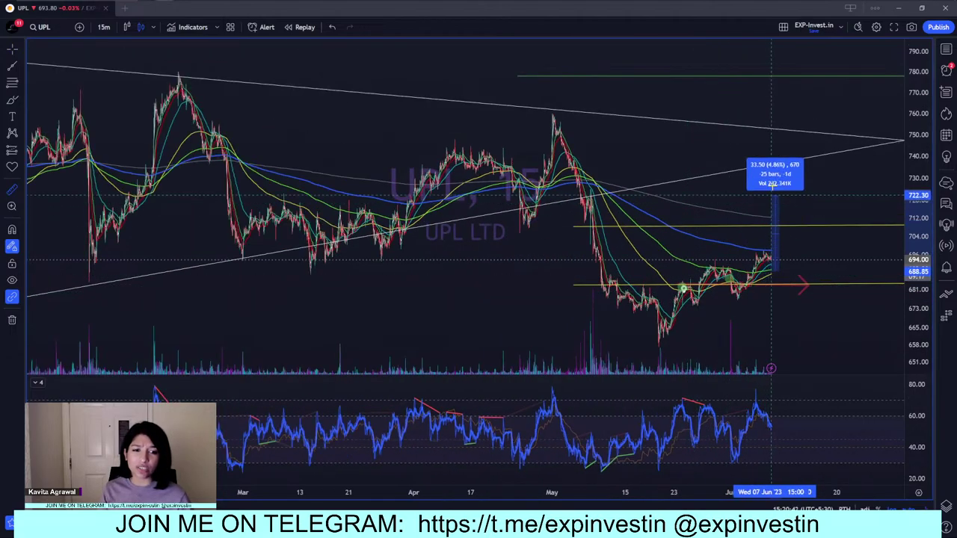
# - Set the UPL chart to the 75-minute interval and examine the current price against the wider history and green zones
pyautogui.write('75')
pyautogui.press('Return')
pyautogui.scroll(-5, 773, 186)
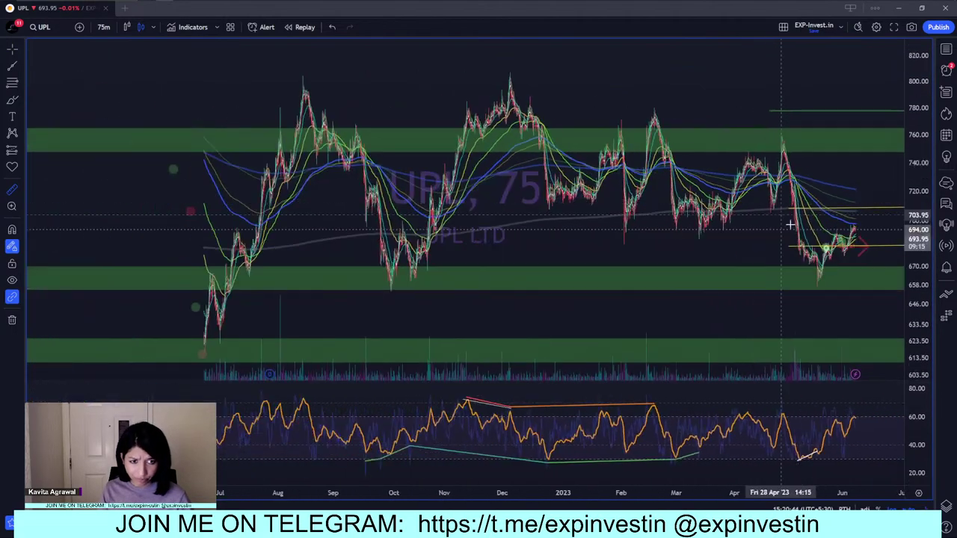
pyautogui.keyDown('shift'); pyautogui.click(827, 253); pyautogui.keyUp('shift')
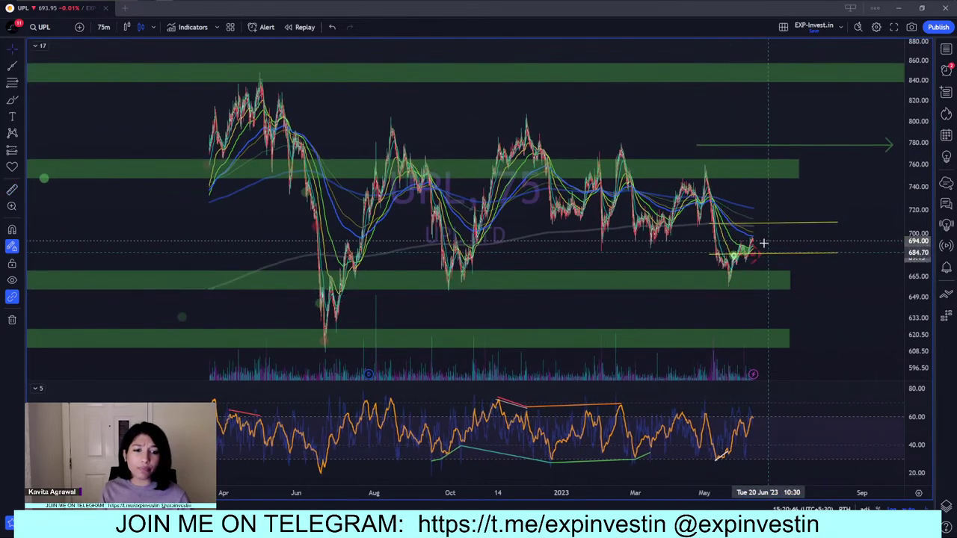
# - Set the UPL chart to the daily interval, measure the upside from about 694.15 to 725.30, and review the history back to 2020
pyautogui.write('1D')
pyautogui.press('Return')
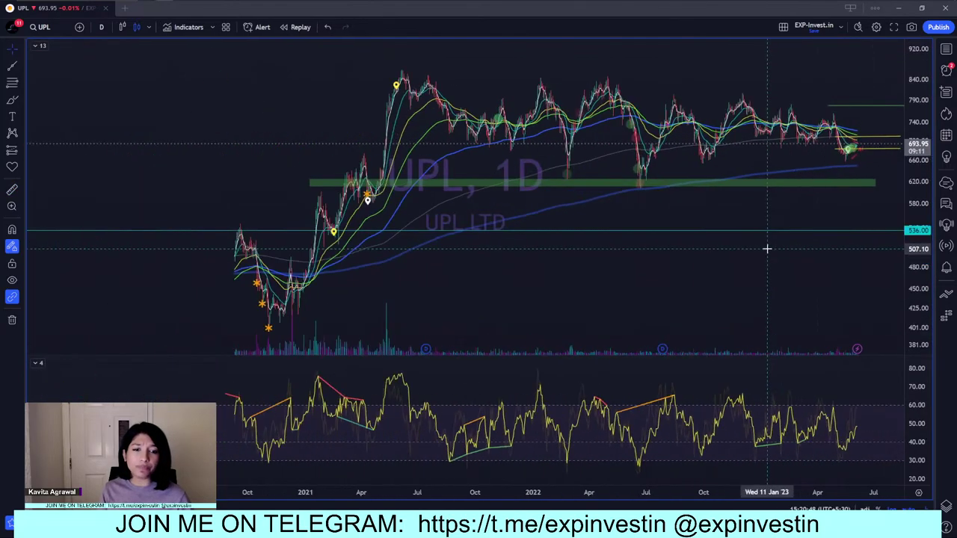
pyautogui.scroll(10, 829, 313)
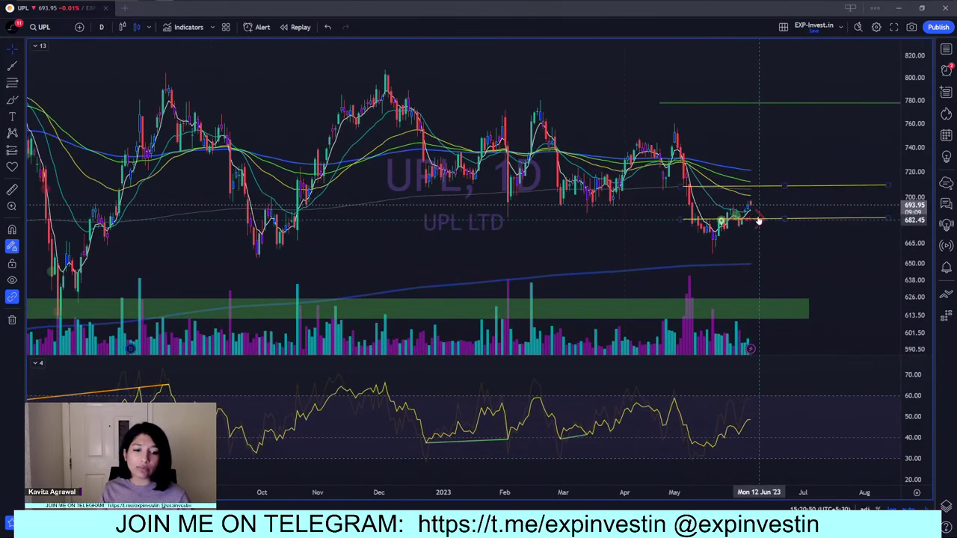
pyautogui.keyDown('shift'); pyautogui.click(771, 206); pyautogui.keyUp('shift')
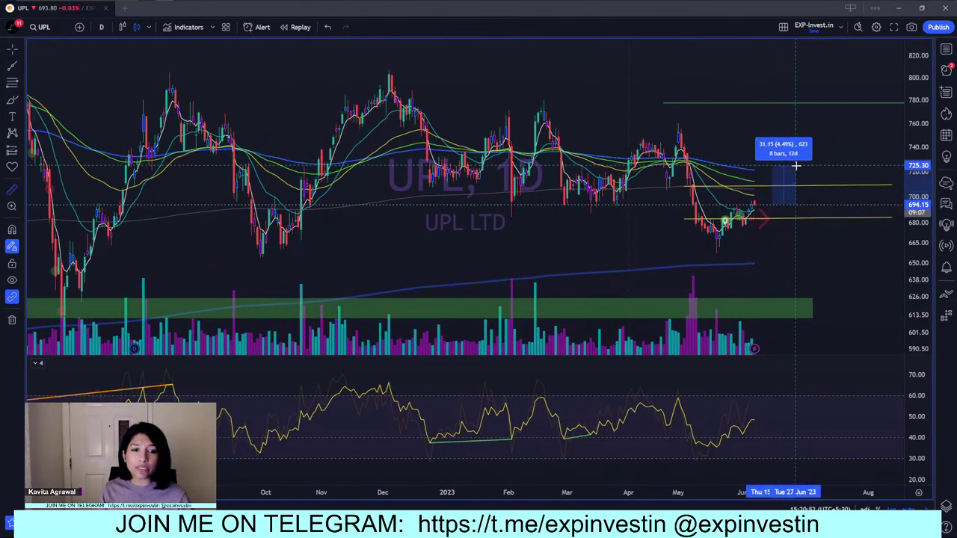
pyautogui.click(803, 229)
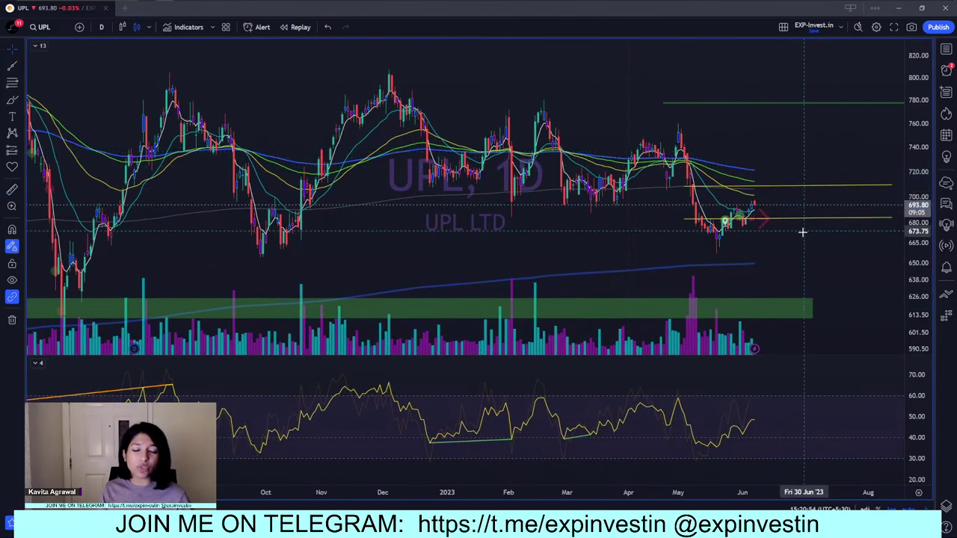
pyautogui.scroll(-3, 794, 255)
pyautogui.scroll(-4, 794, 255)
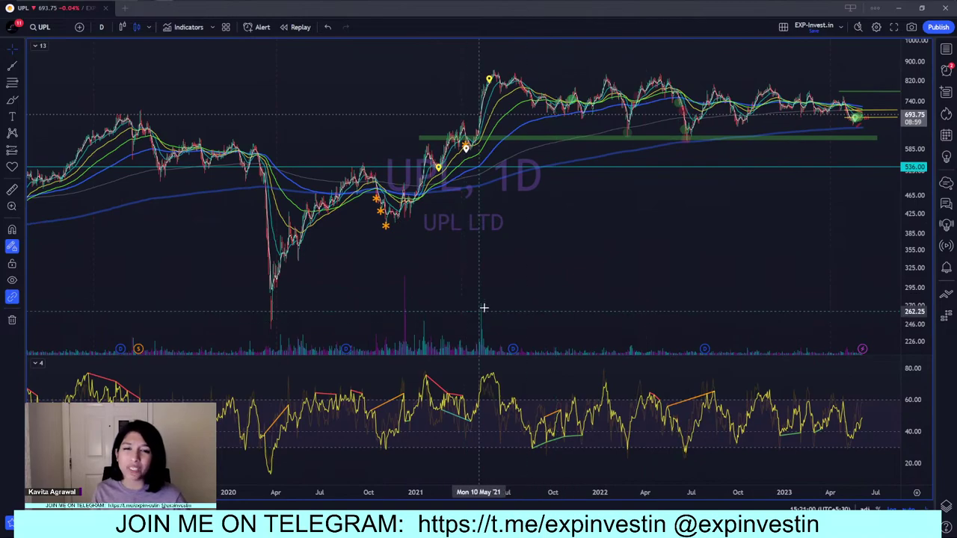
pyautogui.scroll(3, 431, 339)
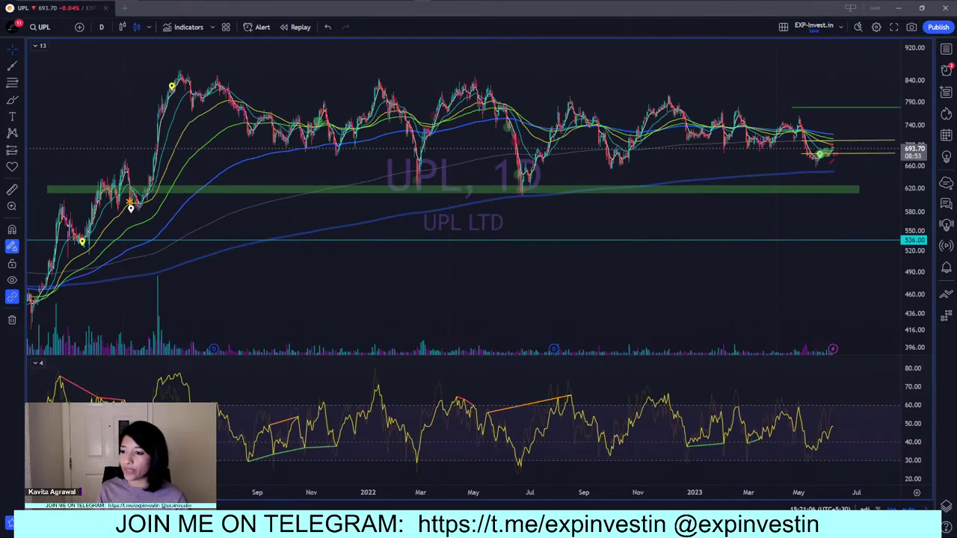
# - Bring up the ITC chart and compare its price action on the daily and 75-minute intervals, ending on the daily one
pyautogui.press('s')
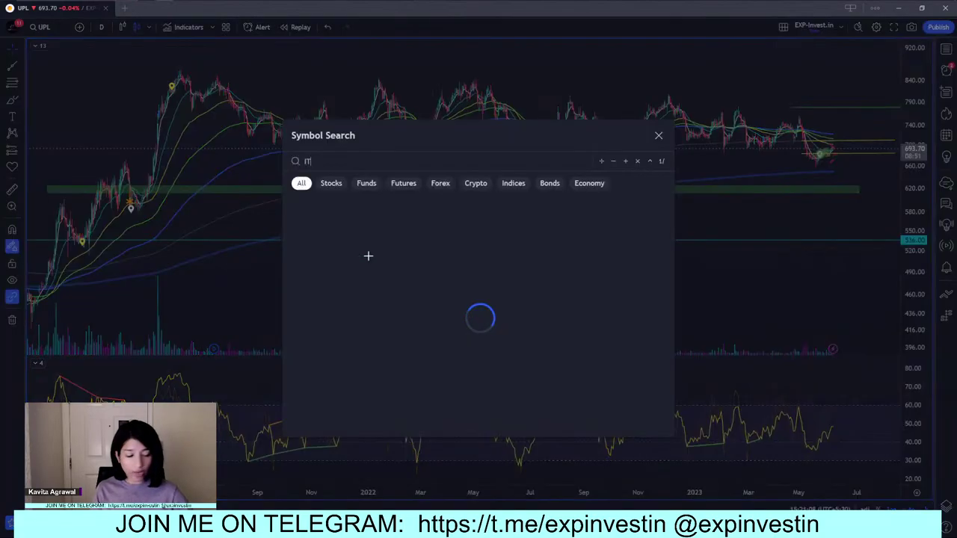
pyautogui.press('Escape')
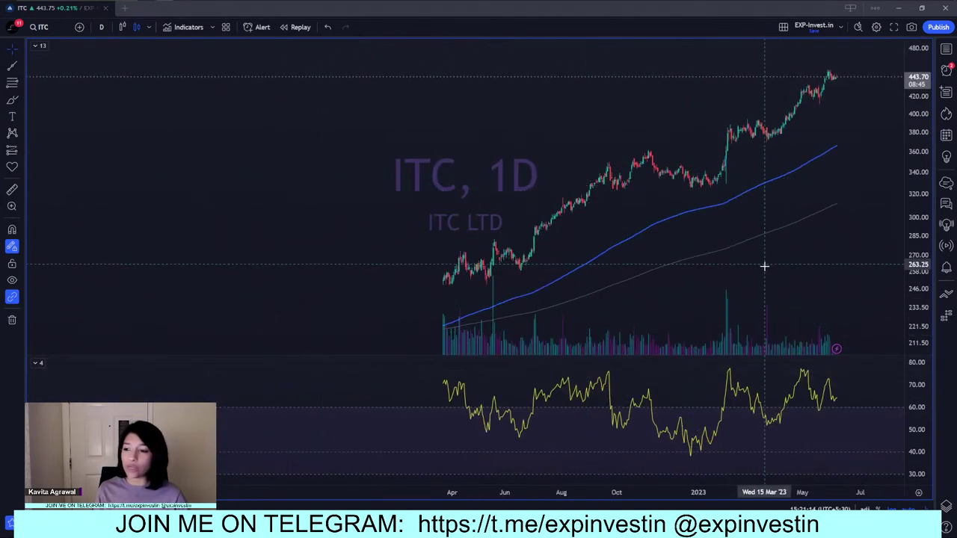
pyautogui.scroll(5, 763, 267)
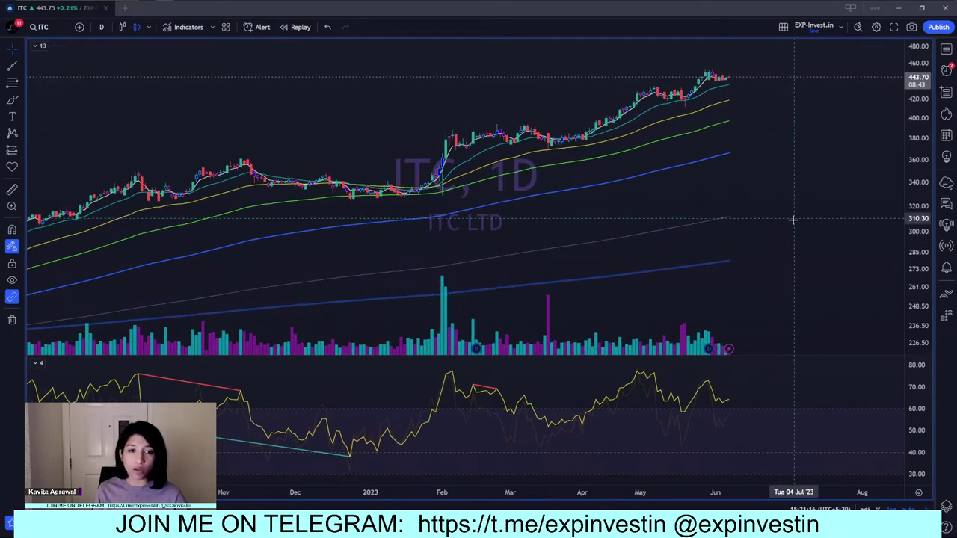
pyautogui.write('75')
pyautogui.press('Return')
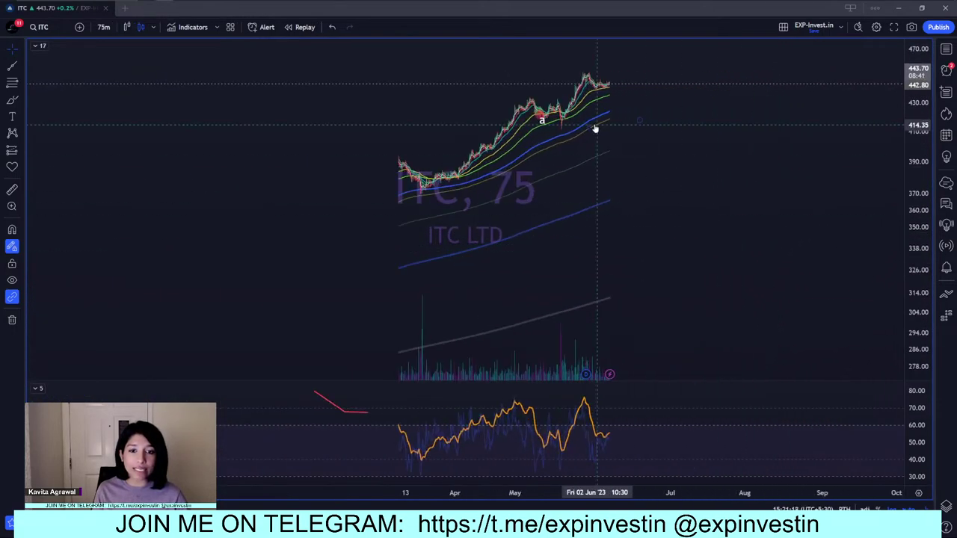
pyautogui.write('D')
pyautogui.press('Return')
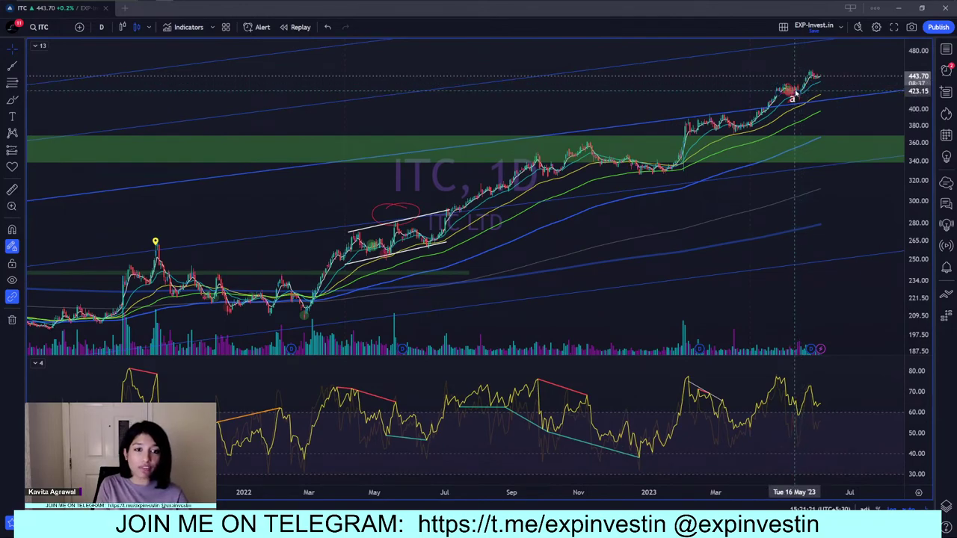
# - Set the ITC chart to the 75-minute interval and examine the price against the moving averages, channel lines and RSI
pyautogui.scroll(3, 798, 163)
pyautogui.write('75')
pyautogui.press('Return')
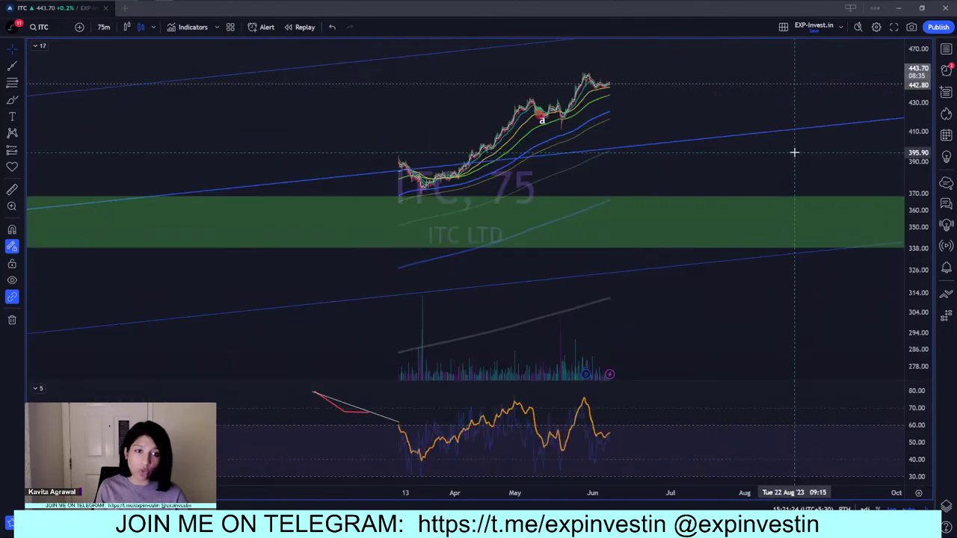
pyautogui.scroll(5, 599, 143)
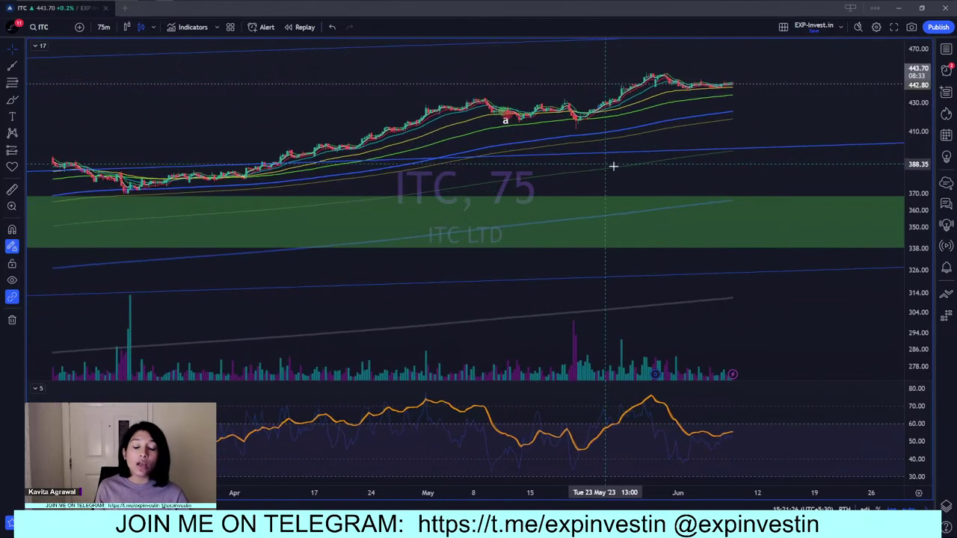
pyautogui.scroll(-5, 489, 307)
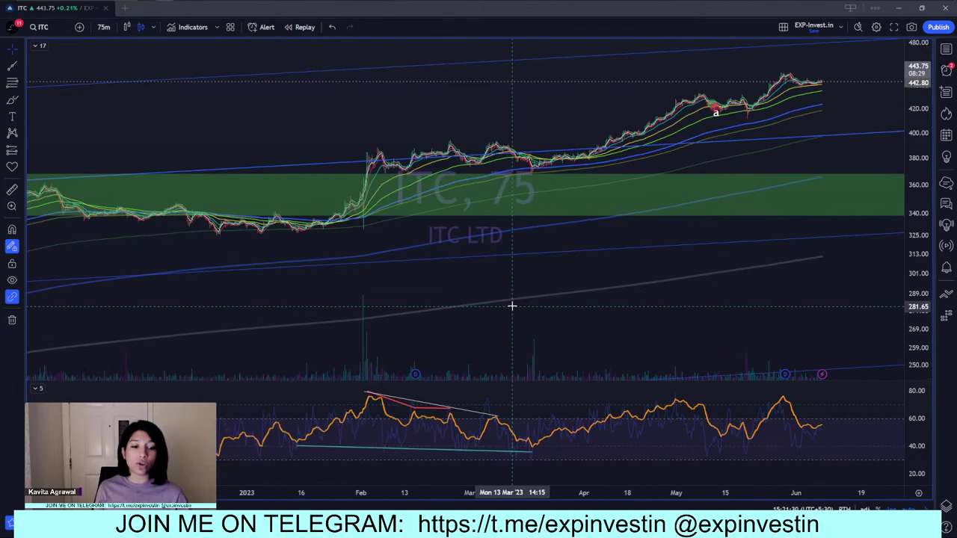
pyautogui.scroll(4, 531, 321)
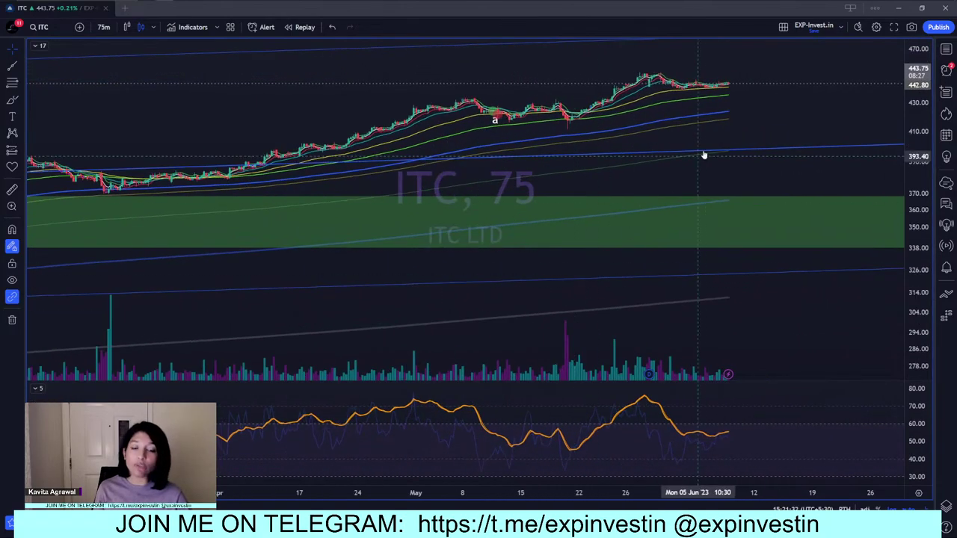
pyautogui.scroll(4, 797, 209)
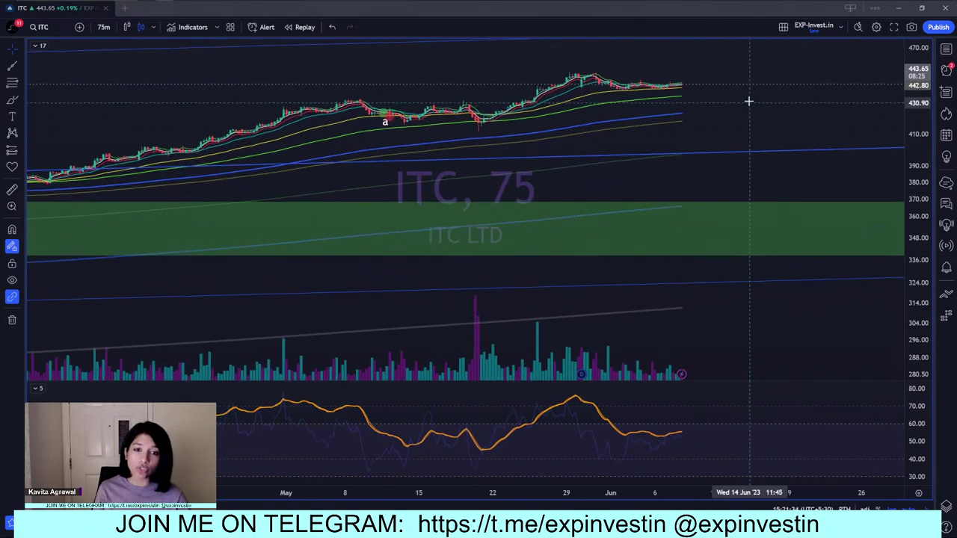
# - Measure ITC's 75-minute downside from 445.15 to about 438.60, and its upside from 445.15 to about 480.95 near the upper channel line
pyautogui.keyDown('shift'); pyautogui.click(753, 83); pyautogui.keyUp('shift')
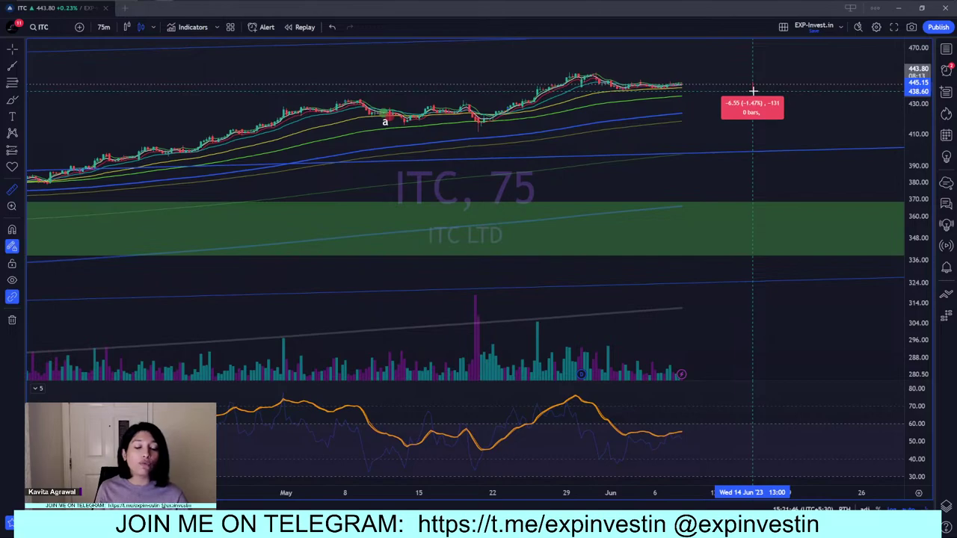
pyautogui.scroll(-5, 753, 92)
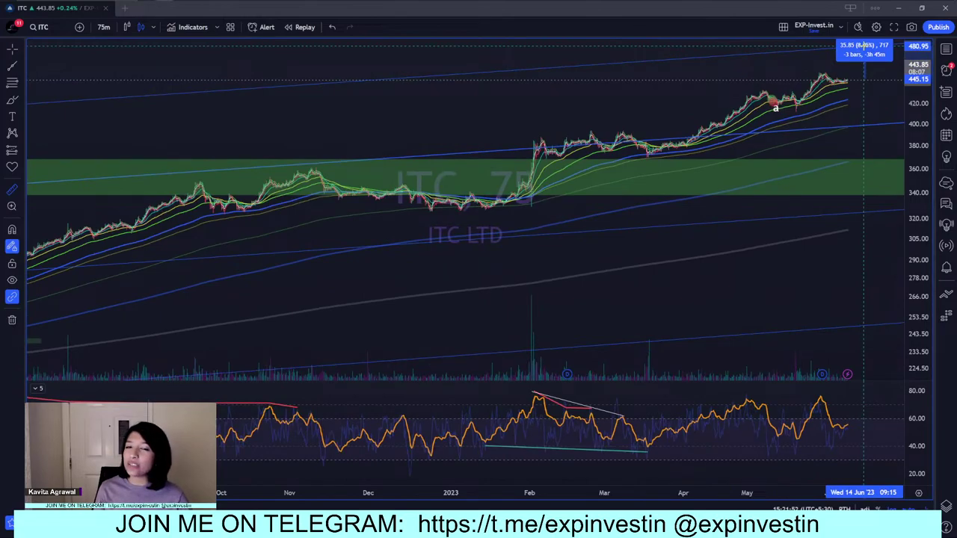
pyautogui.click(864, 46)
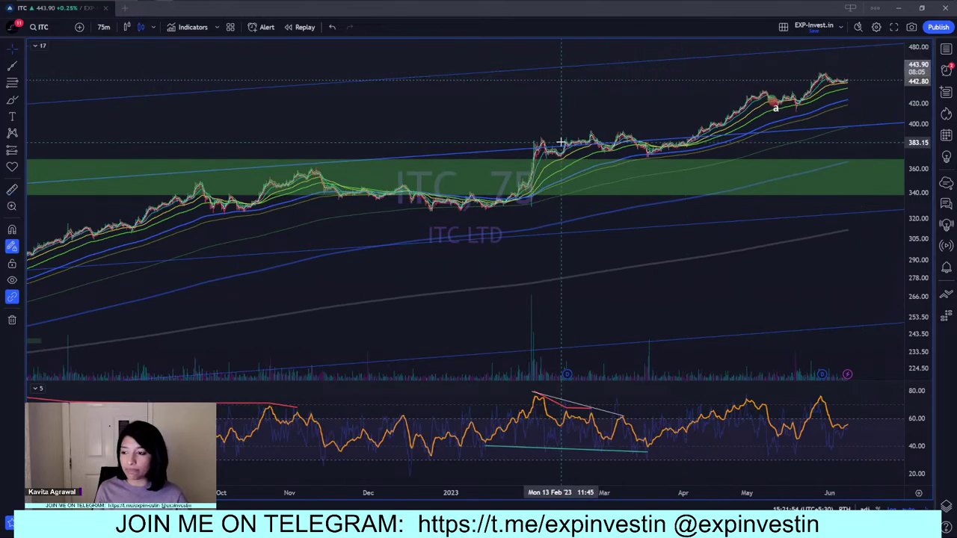
# - Bring up the DISHTV chart and examine its 75-minute price action against the moving averages, the rising blue line and RSI lows
pyautogui.write('DISHTV')
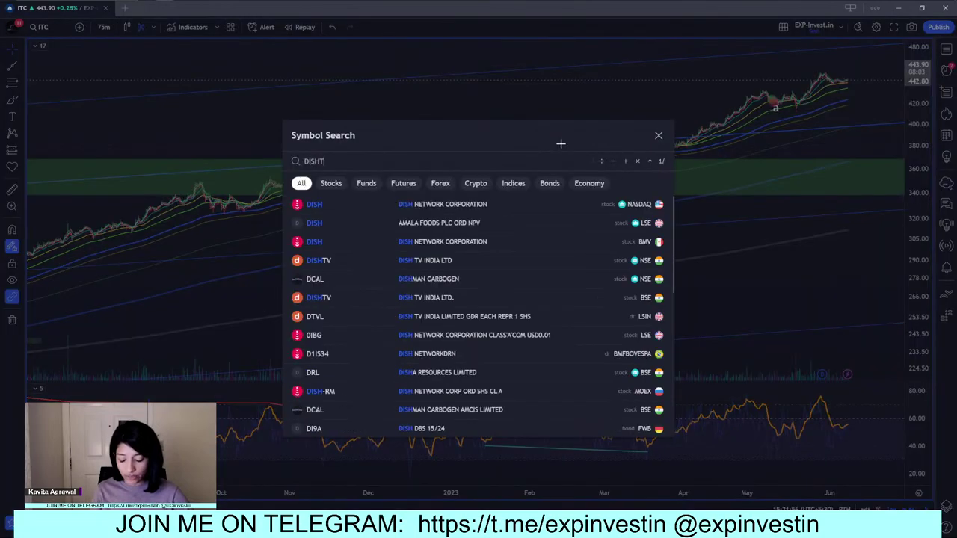
pyautogui.press('Return')
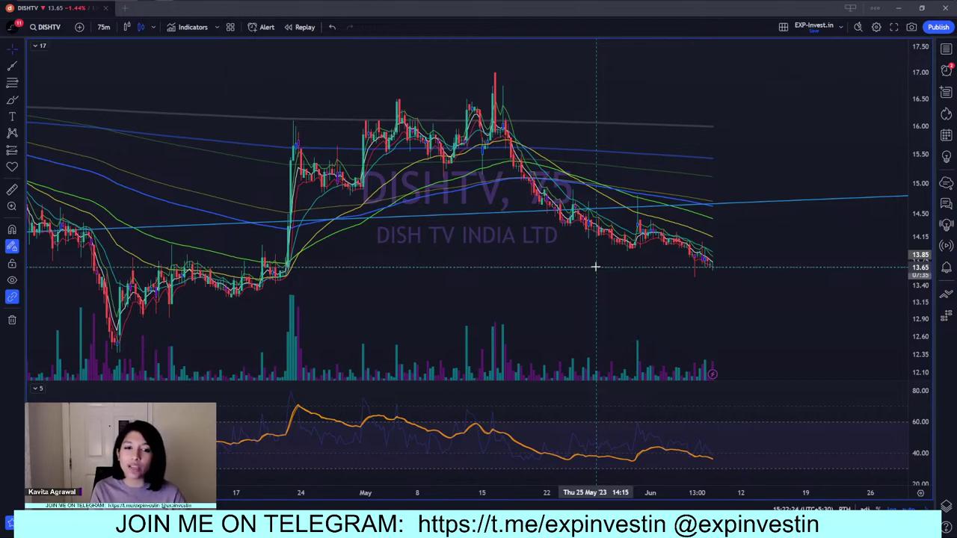
pyautogui.scroll(-3, 587, 251)
pyautogui.moveTo(652, 219); pyautogui.dragTo(670, 225)
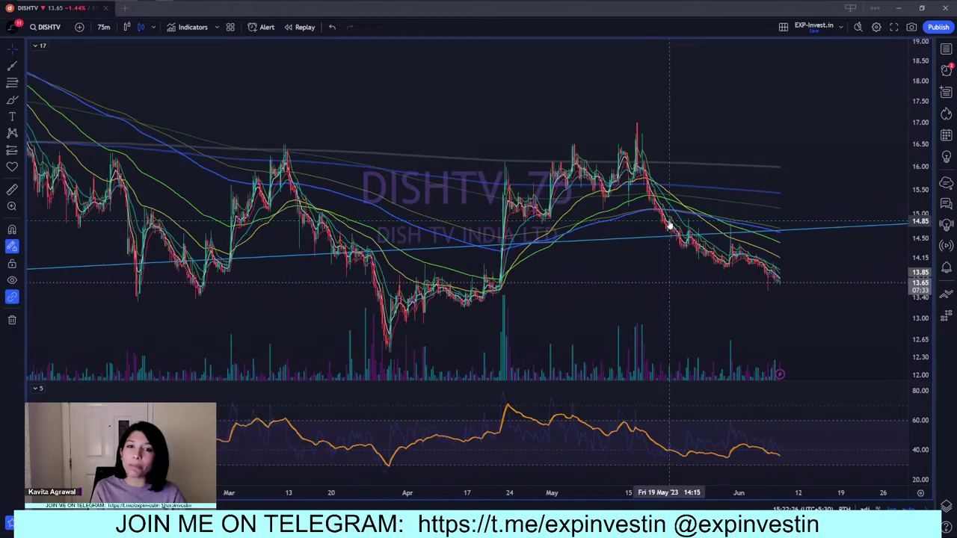
pyautogui.scroll(-2, 667, 224)
pyautogui.scroll(3, 677, 237)
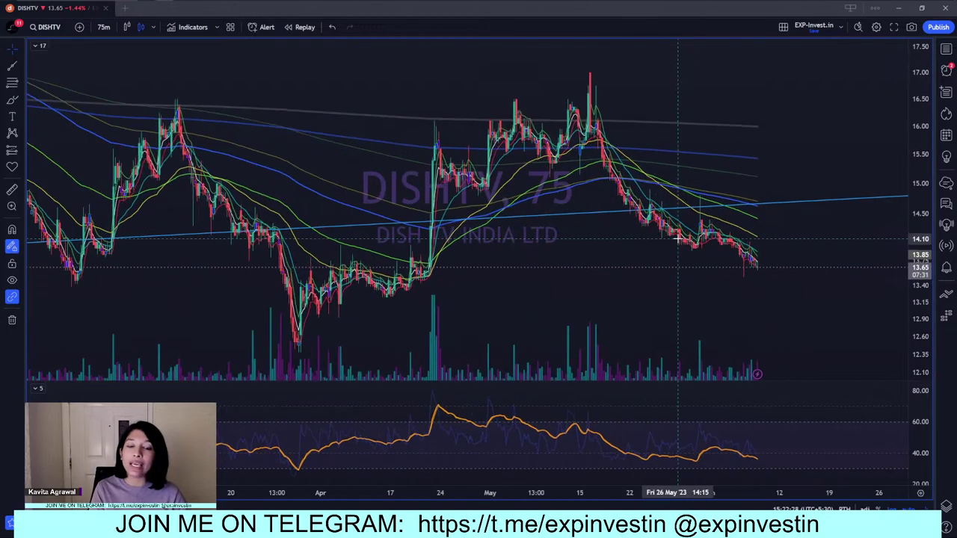
pyautogui.scroll(-5, 671, 234)
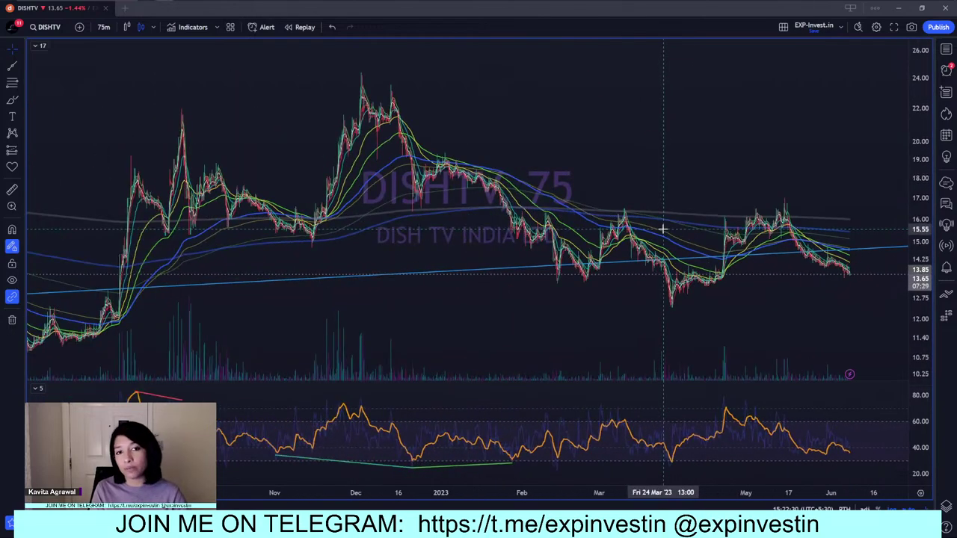
# - Re-enter the DISHTV symbol and examine its recent 75-minute candles against the moving averages, rising blue line and RSI
pyautogui.scroll(2, 663, 229)
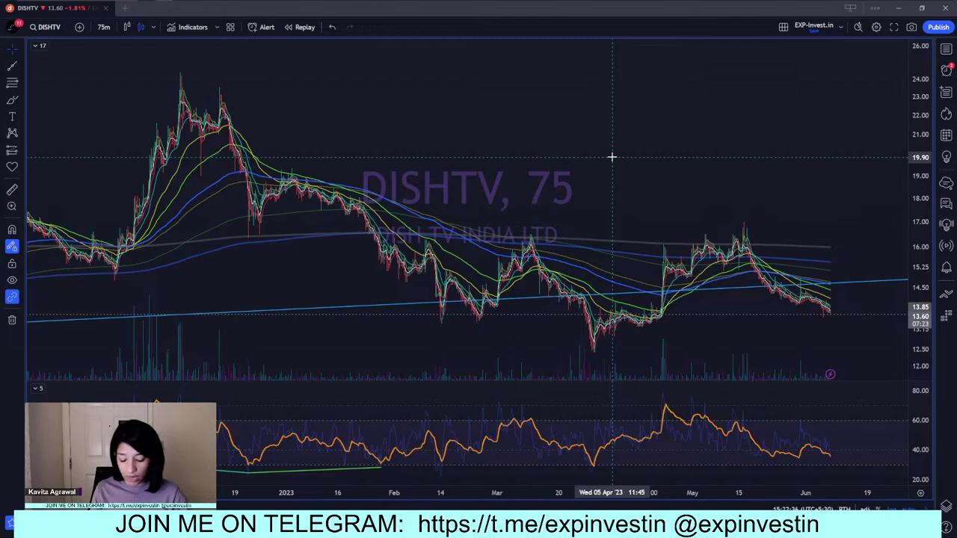
pyautogui.write('DISHTV')
pyautogui.press('Return')
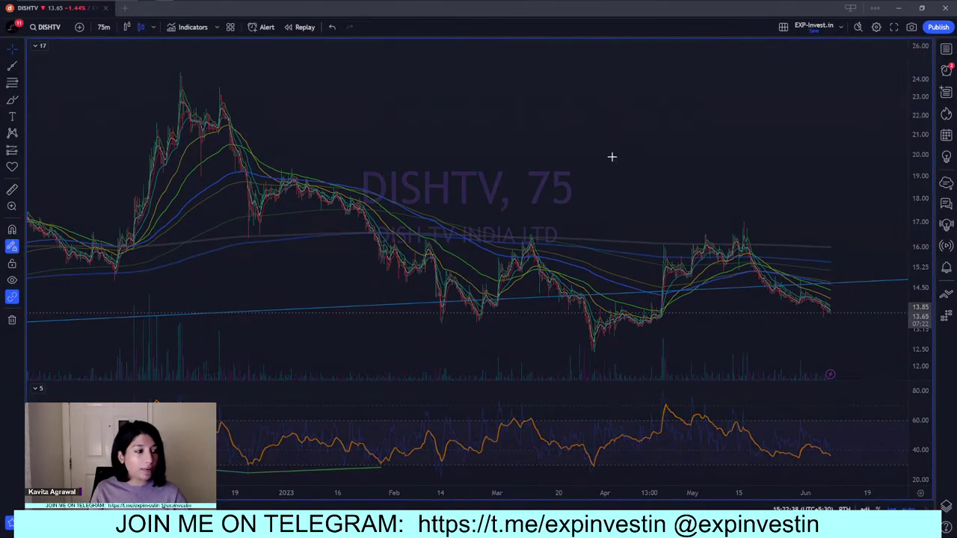
pyautogui.scroll(5, 713, 250)
pyautogui.hscroll(5, 706, 265)
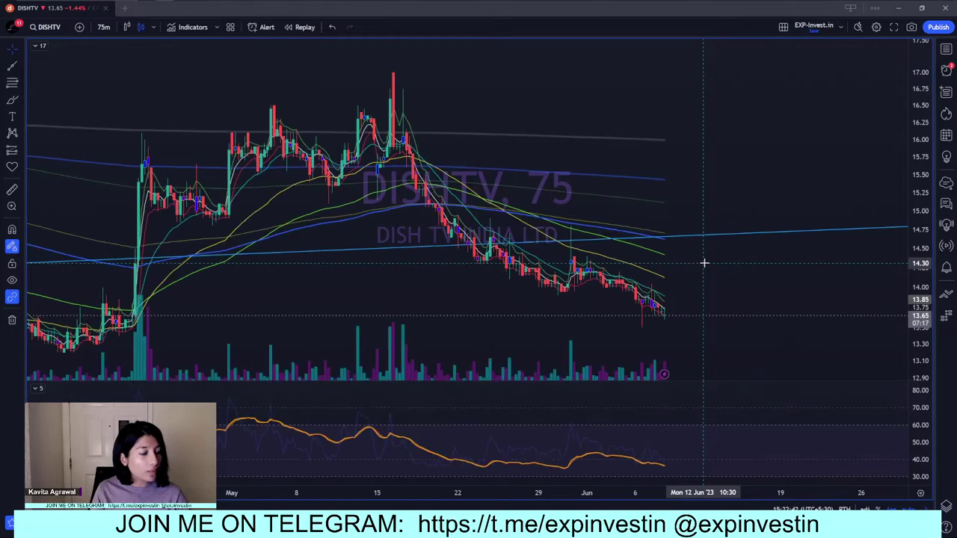
pyautogui.scroll(-3, 718, 284)
pyautogui.scroll(-3, 688, 322)
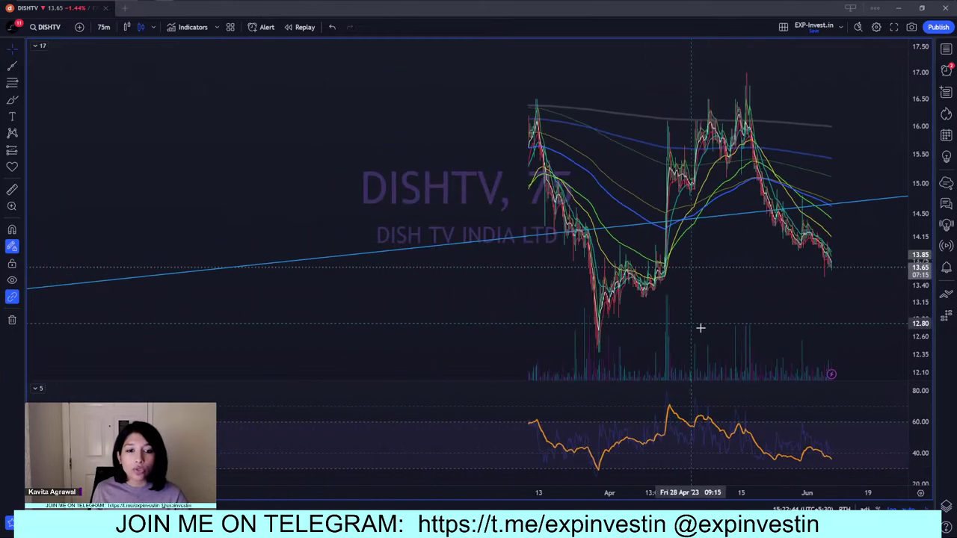
# - Set the DISHTV chart to the daily interval and examine its price history against the moving averages and RSI divergences
pyautogui.write('1D')
pyautogui.press('Return')
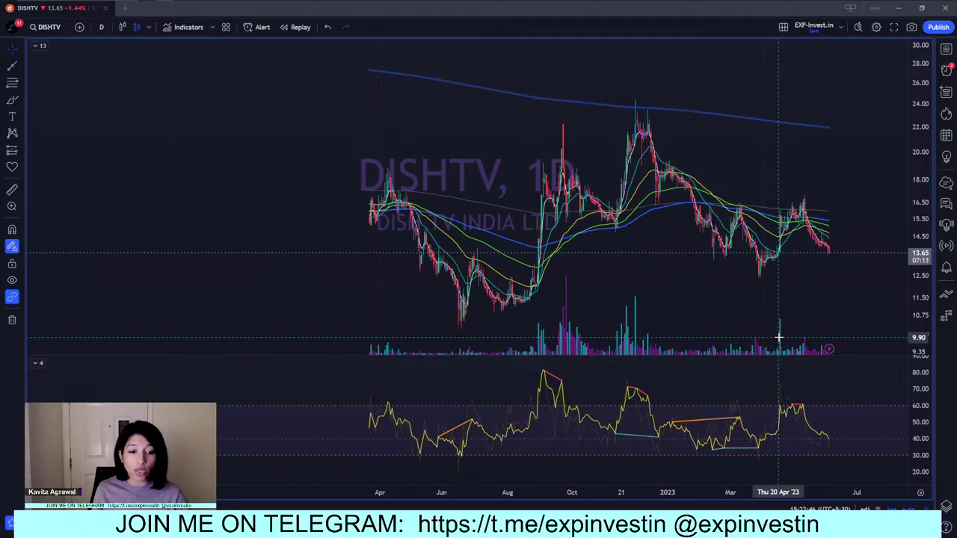
pyautogui.scroll(4, 780, 338)
pyautogui.scroll(-5, 783, 342)
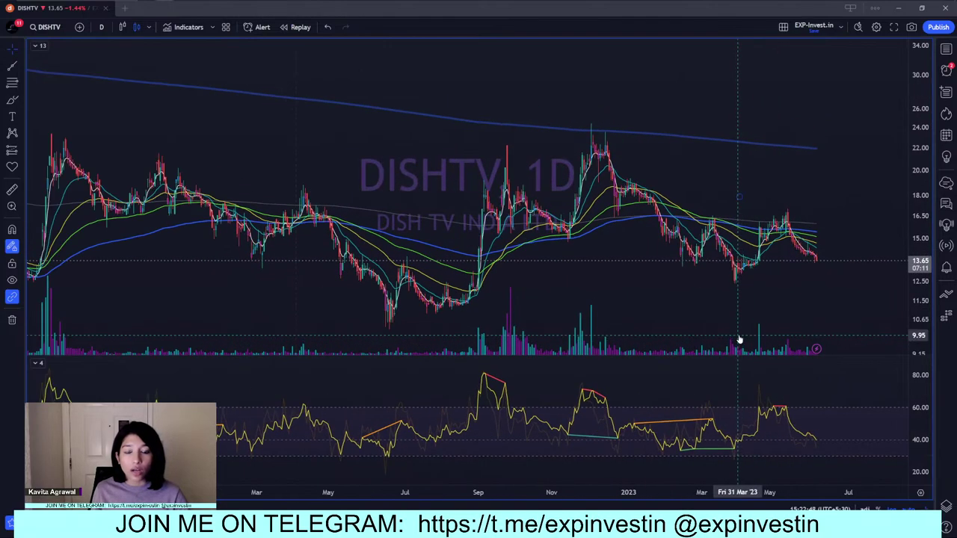
pyautogui.scroll(-2, 745, 341)
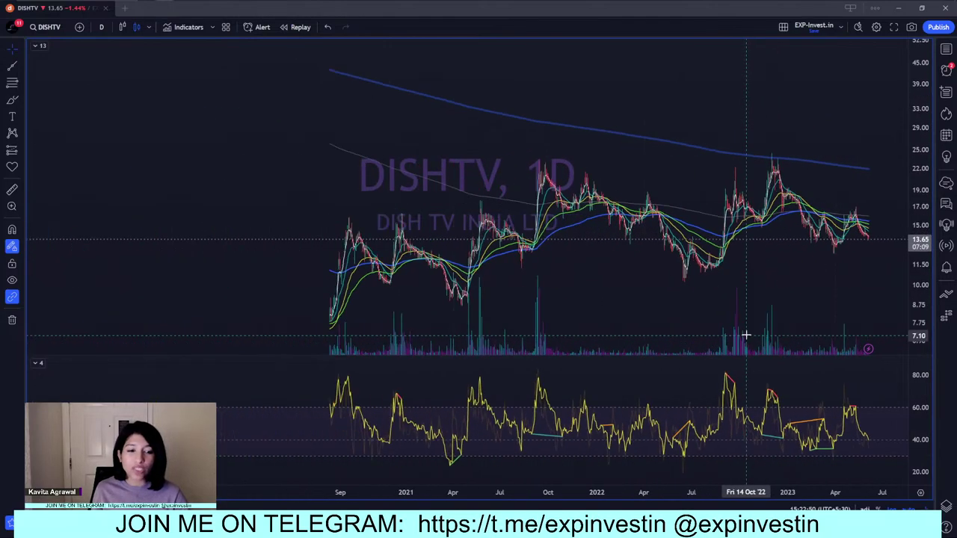
pyautogui.scroll(6, 746, 335)
pyautogui.scroll(3, 747, 333)
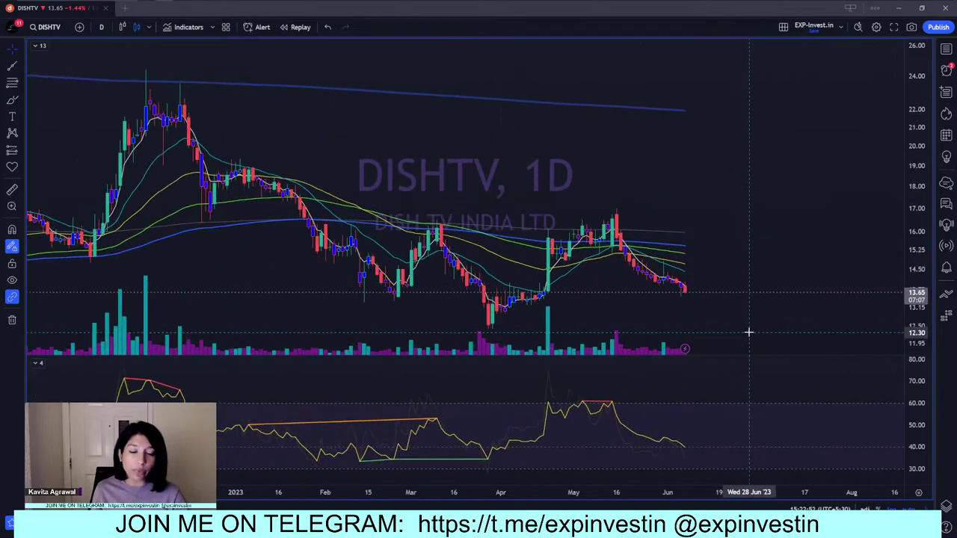
# - Return the DISHTV chart to the 75-minute interval and examine the latest lows alongside the RSI
pyautogui.write('75')
pyautogui.press('Return')
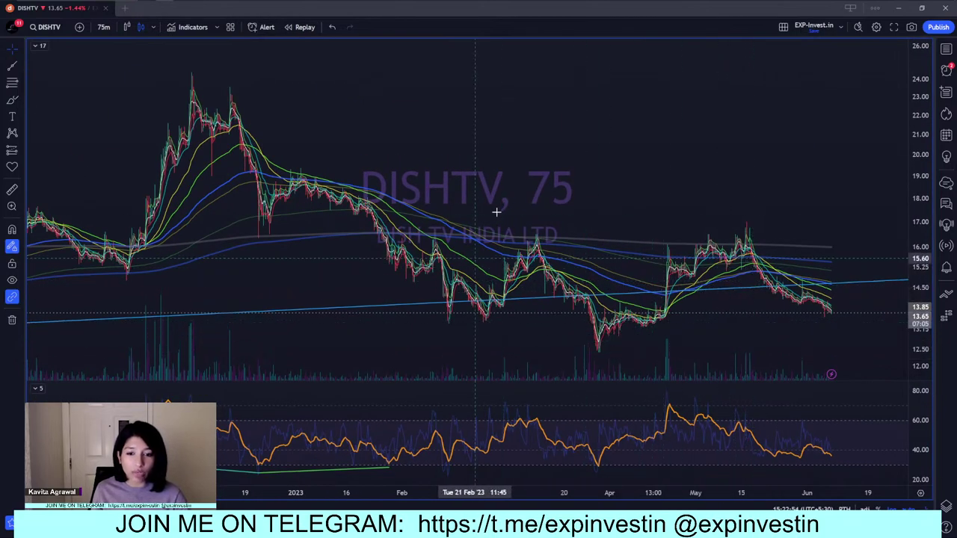
pyautogui.scroll(2, 537, 306)
pyautogui.scroll(2, 537, 307)
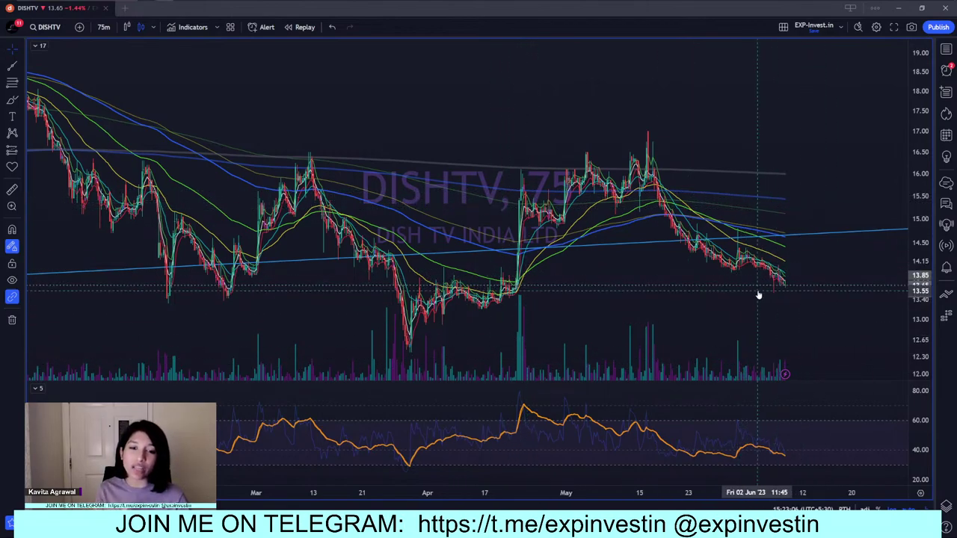
pyautogui.scroll(-3, 763, 276)
# - Compare DISHTV's price action and RSI on the 15-minute and 75-minute intervals, ending on the 15-minute one
pyautogui.write('15')
pyautogui.press('Return')
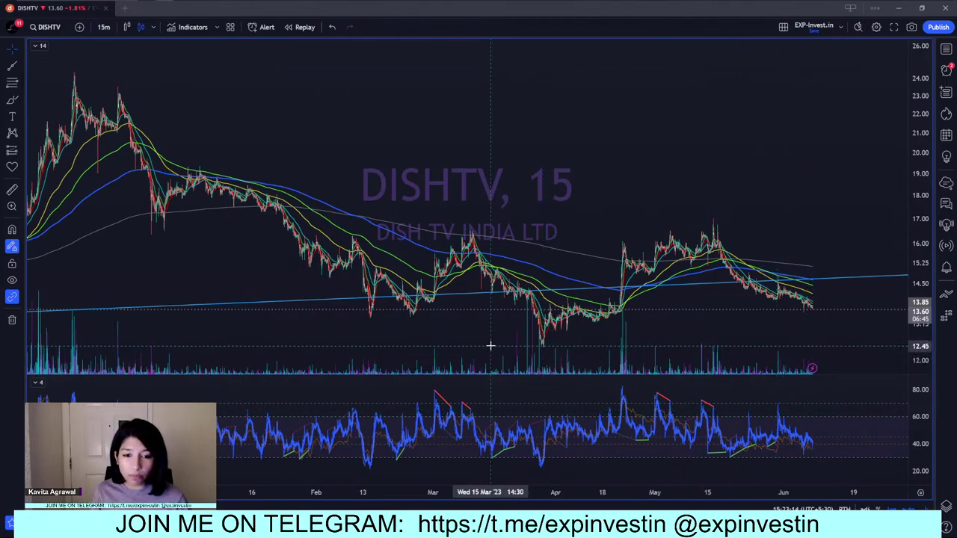
pyautogui.write('75')
pyautogui.press('Return')
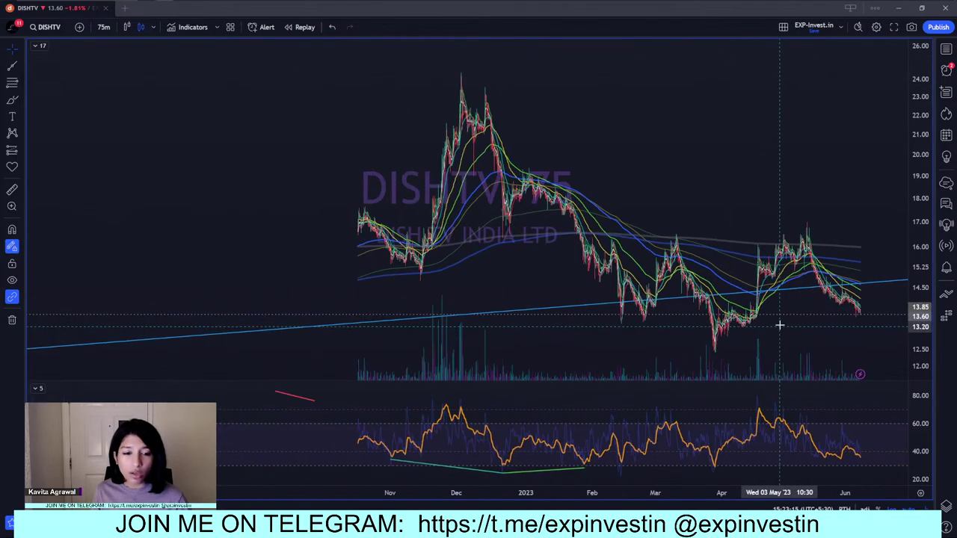
pyautogui.write('15')
pyautogui.press('Return')
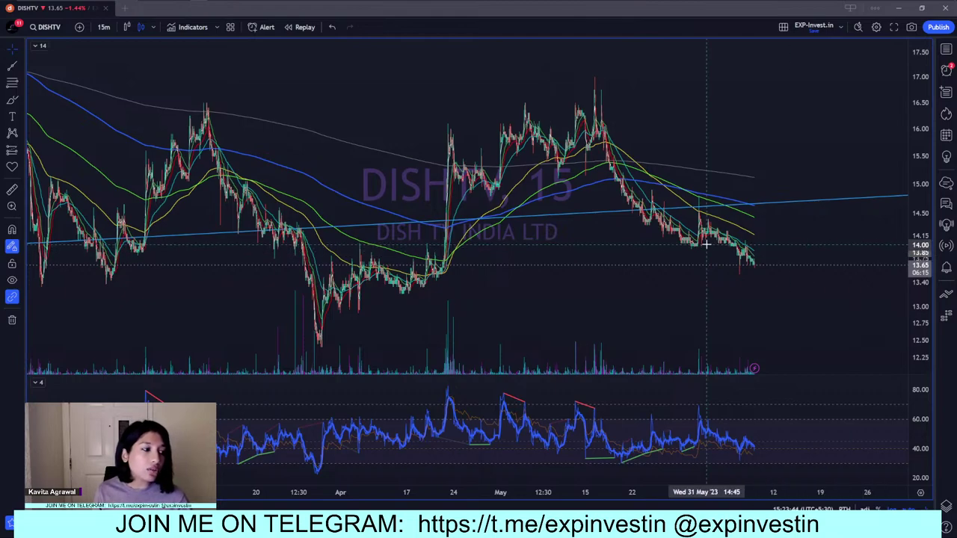
# - Search for the symbol ZEEL and bring up the ZEE ENTERTAIN ENT stock chart
pyautogui.write('ZEE')
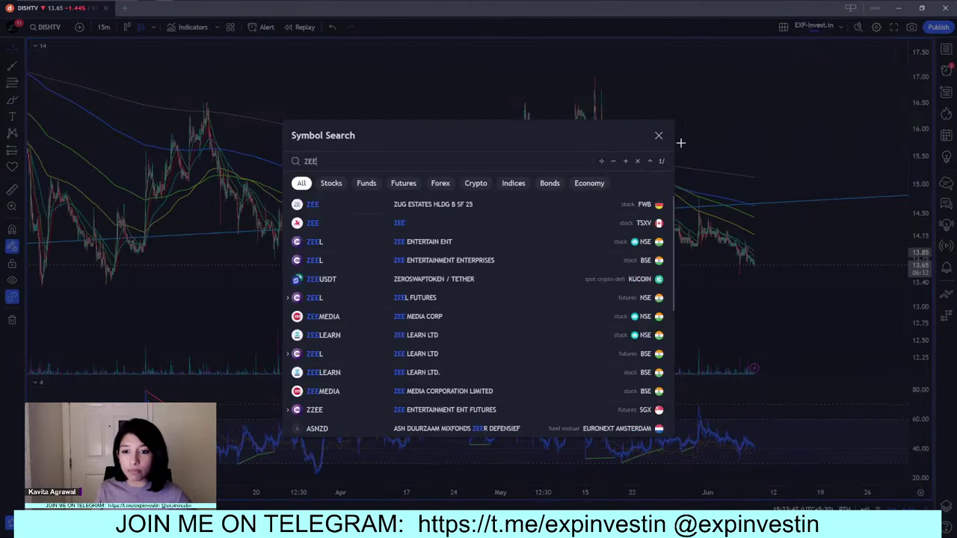
pyautogui.press('Down')
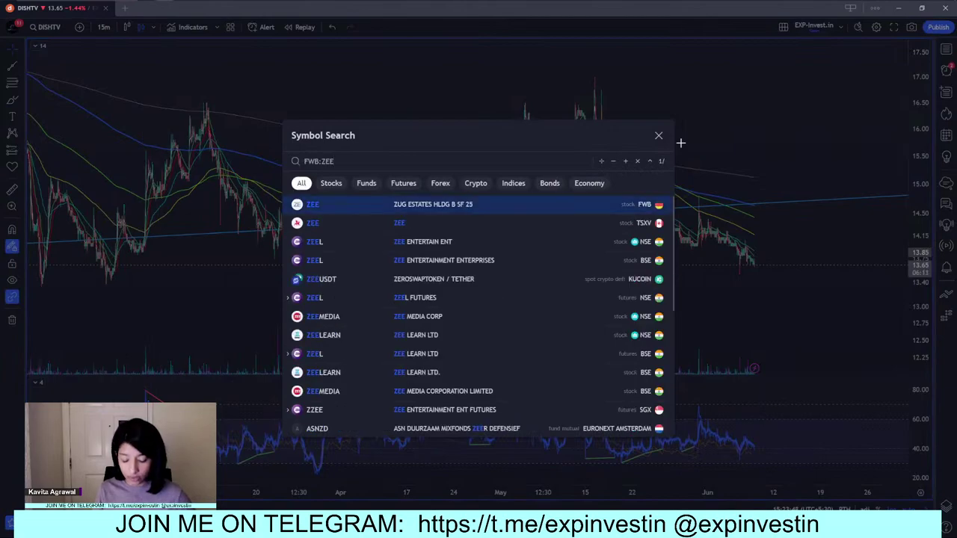
pyautogui.press('Up')
pyautogui.write('L')
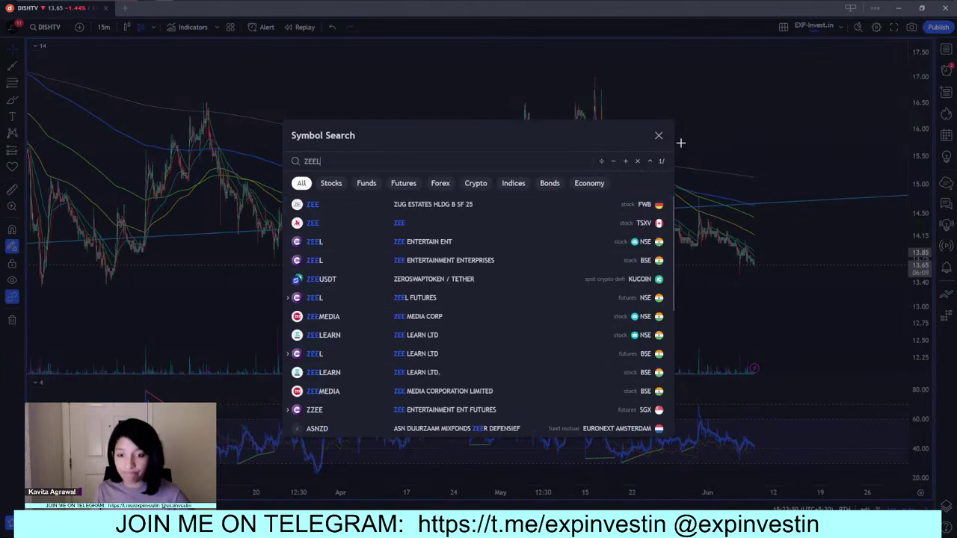
pyautogui.press('Down')
pyautogui.press('Return')
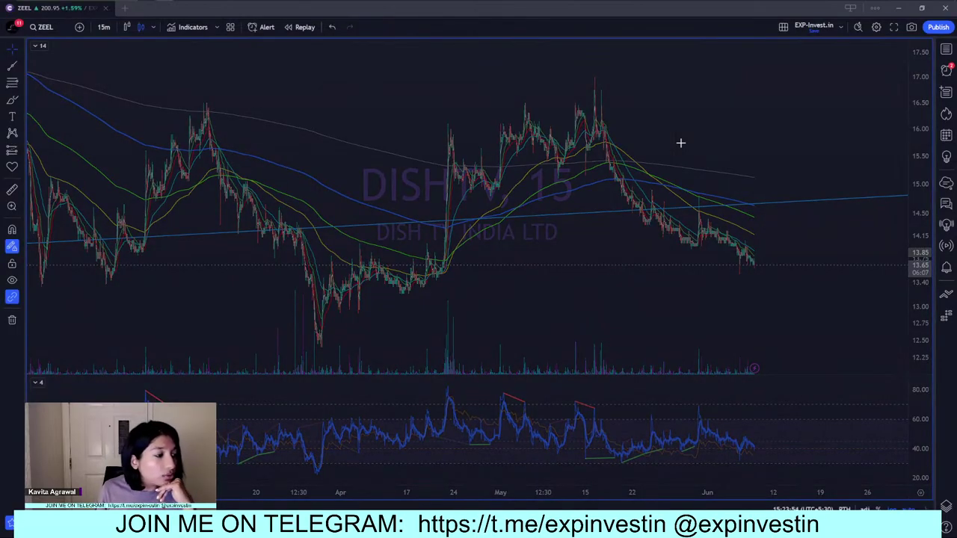
# - Set the ZEEL chart to the monthly interval
pyautogui.press('3')
pyautogui.press('Return')
pyautogui.press('1')
pyautogui.hotkey('shift', 'm')
pyautogui.press('Return')
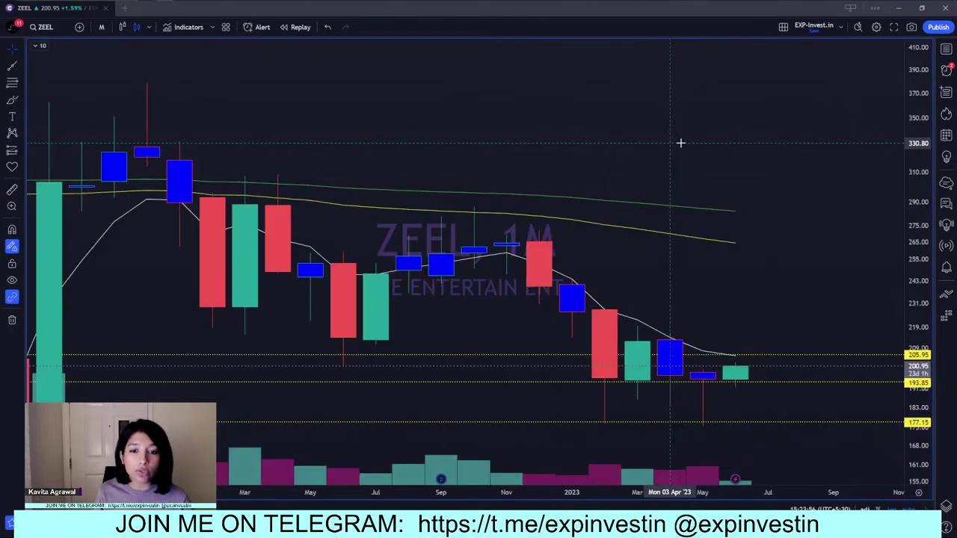
# - Set the ZEEL chart to the weekly interval and examine the candles around the yellow dotted price levels and channel lines
pyautogui.press('1')
pyautogui.hotkey('shift', 'w')
pyautogui.press('Return')
pyautogui.scroll(10, 648, 267)
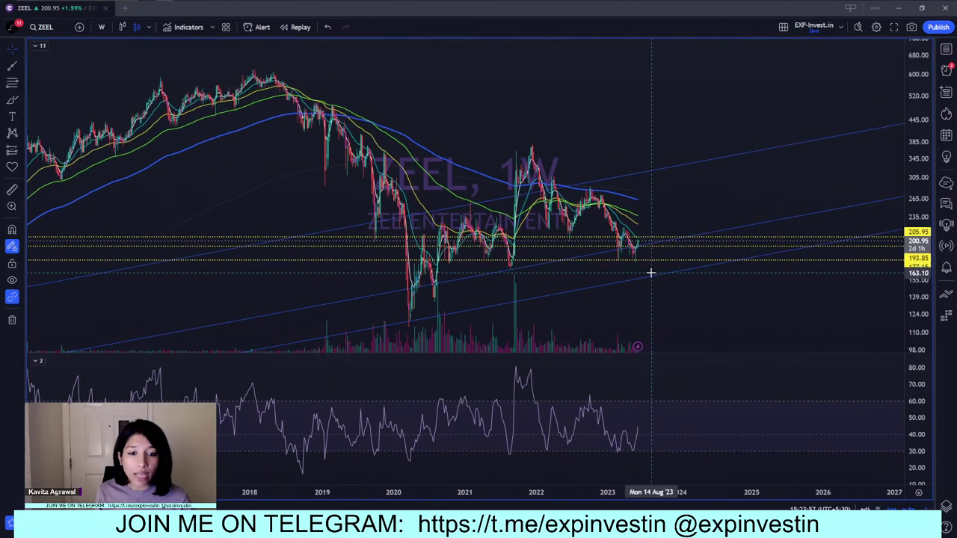
pyautogui.scroll(-2, 586, 353)
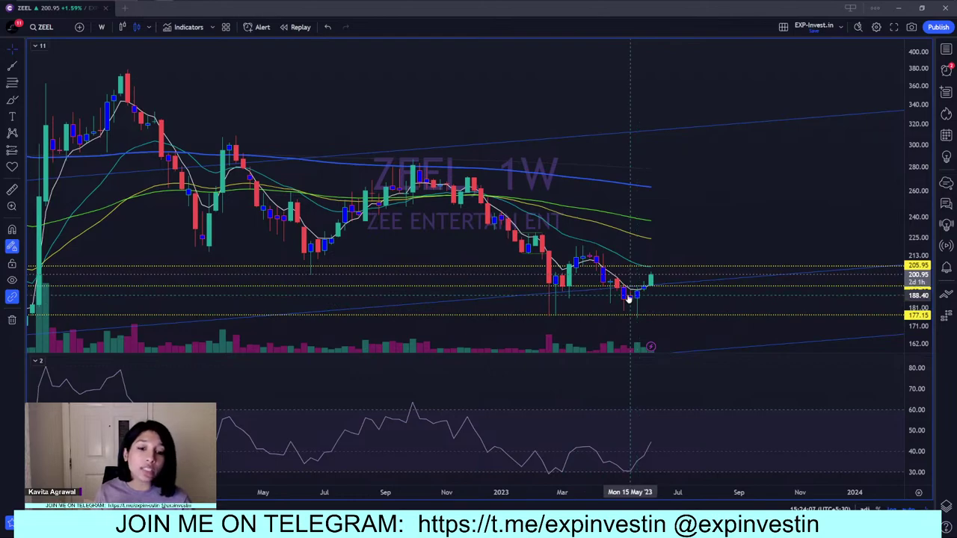
# - Draw a green rectangle from about 177.00 to 193.65 on ZEEL's weekly chart and extend its left edge back beyond the earliest candles
pyautogui.hotkey('alt', 'shift', 'r')
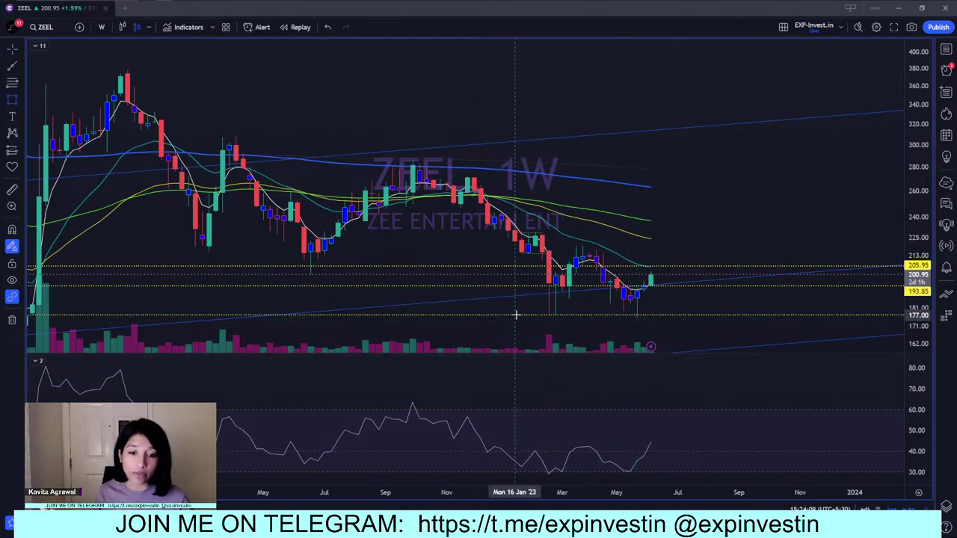
pyautogui.moveTo(514, 314); pyautogui.dragTo(760, 287)
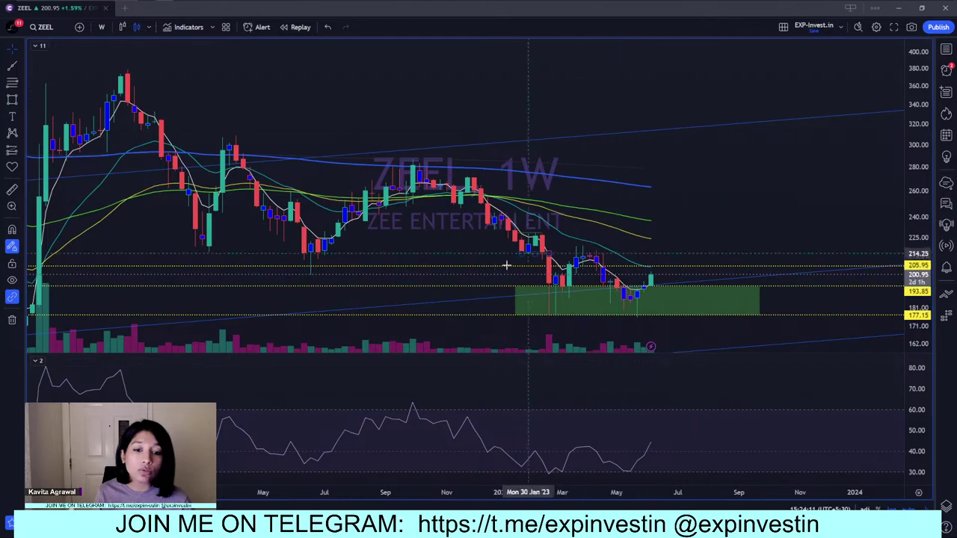
pyautogui.scroll(-4, 688, 324)
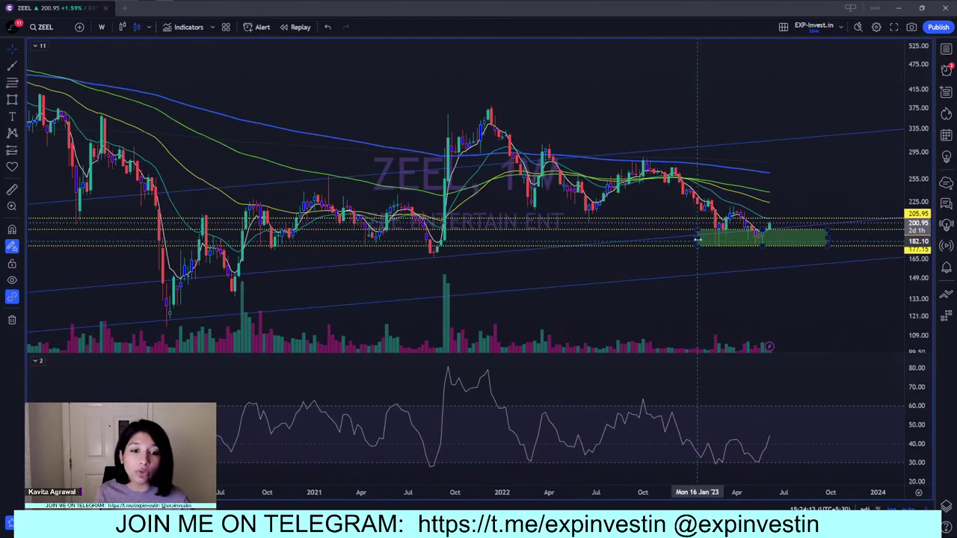
pyautogui.moveTo(697, 239); pyautogui.dragTo(26, 238)
pyautogui.scroll(-3, 496, 269)
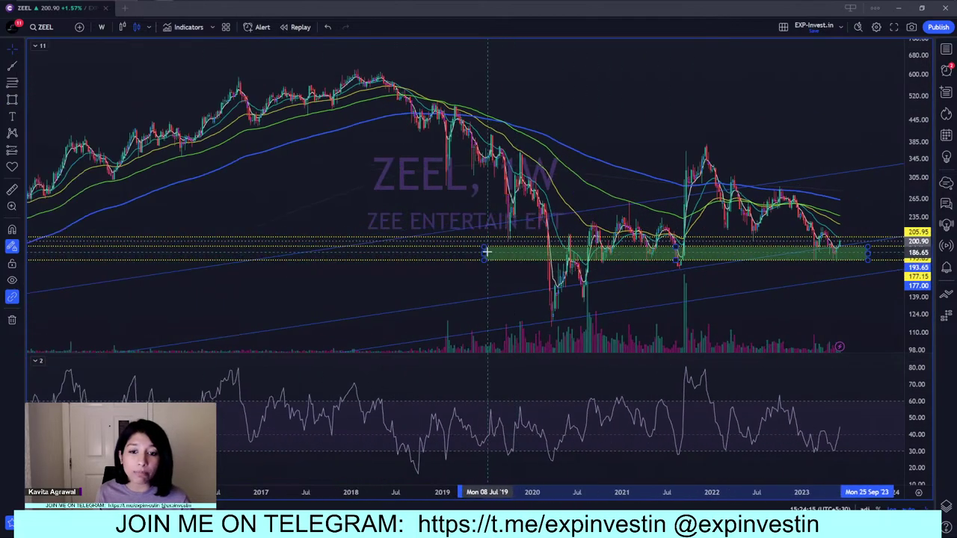
pyautogui.scroll(-4, 487, 252)
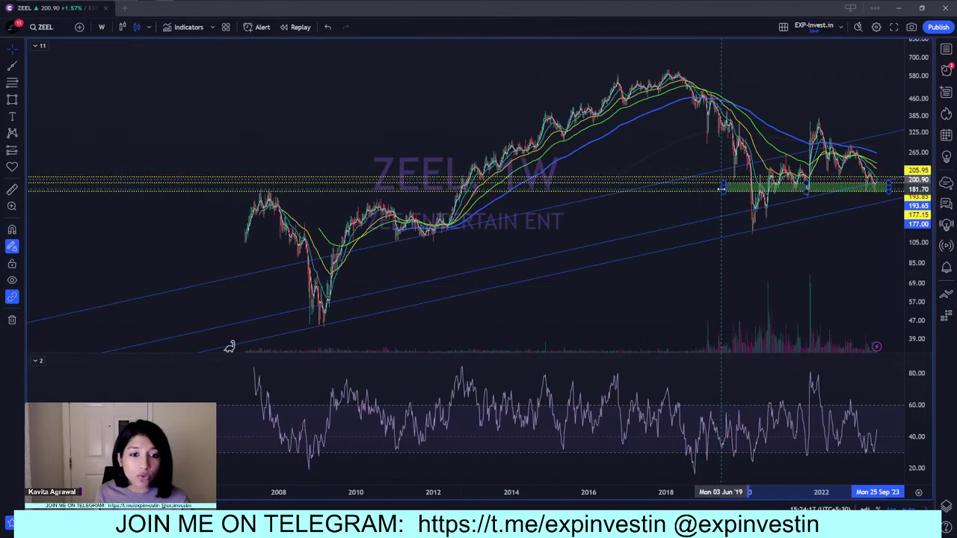
pyautogui.moveTo(723, 189); pyautogui.dragTo(73, 187)
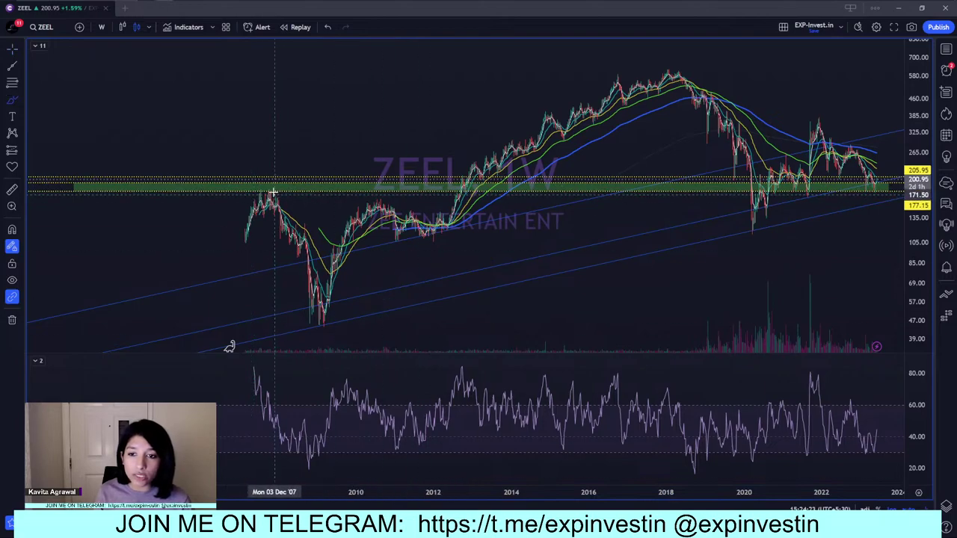
# - Circle with the brush the places where ZEEL's weekly price met the green zone, including those in 2020 and 2021
pyautogui.moveTo(251, 185); pyautogui.dragTo(290, 208)
pyautogui.scroll(4, 304, 233)
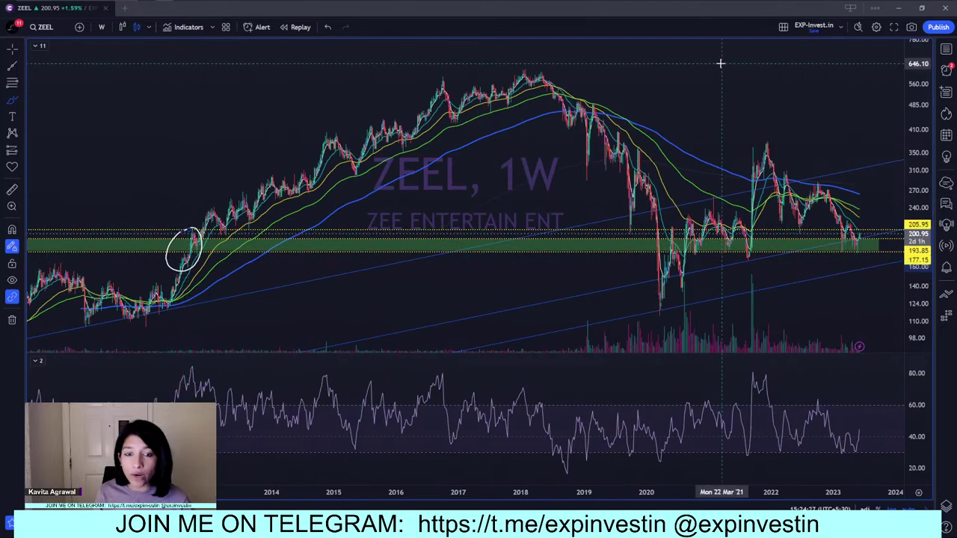
pyautogui.scroll(3, 502, 247)
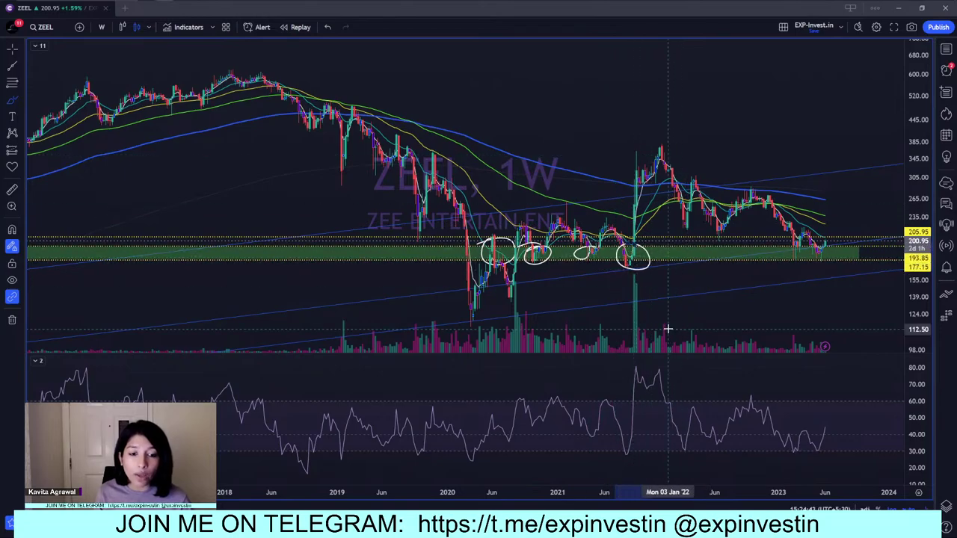
pyautogui.scroll(-5, 540, 291)
pyautogui.scroll(8, 733, 278)
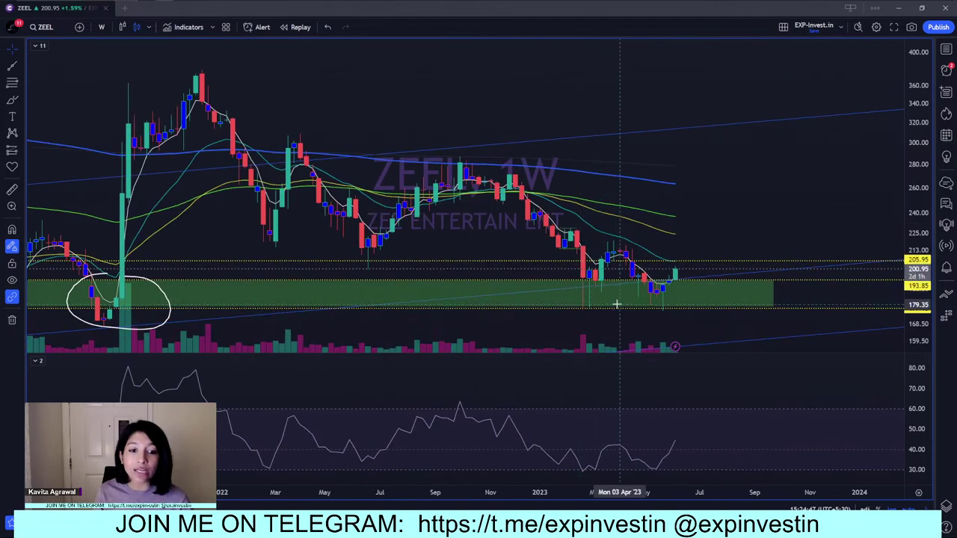
# - Set the ZEEL chart to the daily interval and examine price against the green zone, circled areas, moving averages and RSI
pyautogui.write('1D')
pyautogui.press('Return')
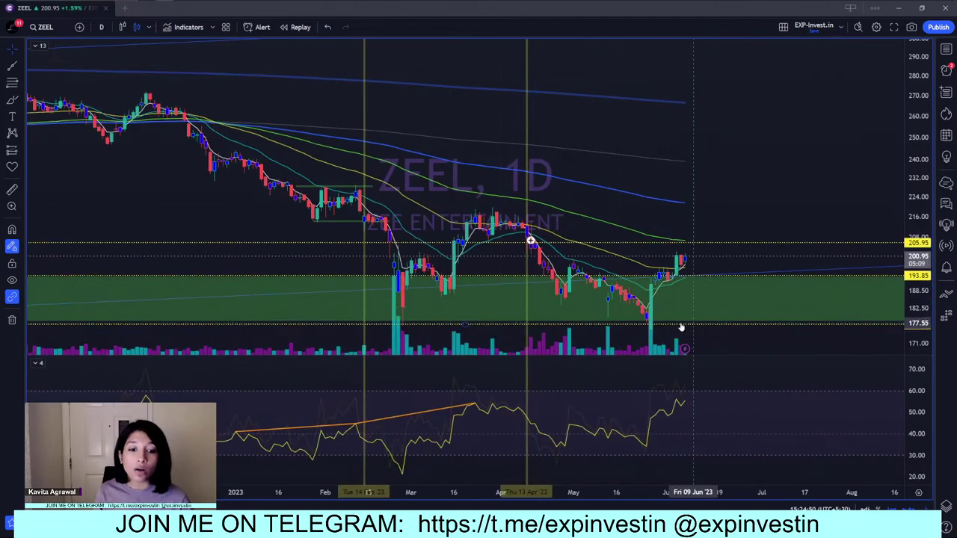
pyautogui.scroll(3, 682, 351)
pyautogui.scroll(-5, 682, 351)
pyautogui.scroll(4, 682, 351)
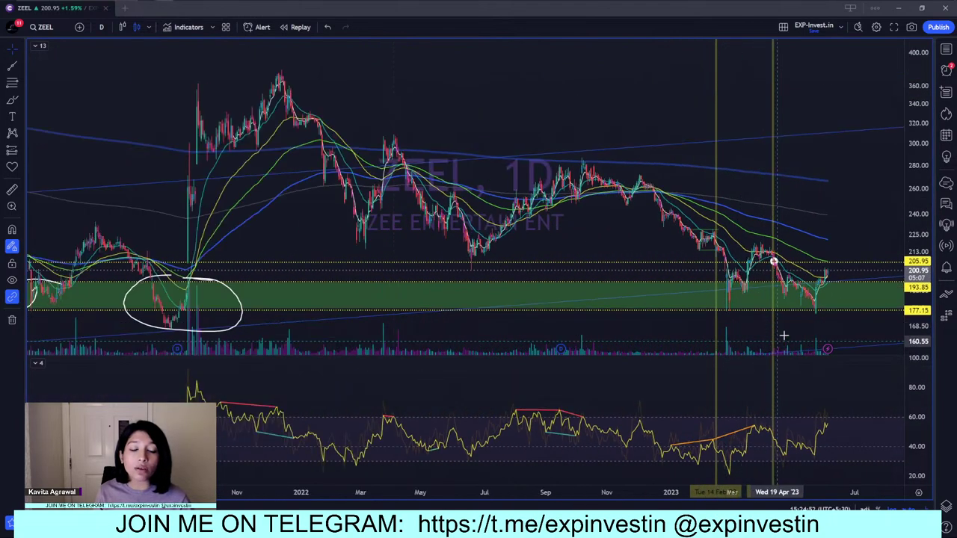
pyautogui.moveTo(903, 250); pyautogui.dragTo(850, 205)
pyautogui.scroll(5, 796, 261)
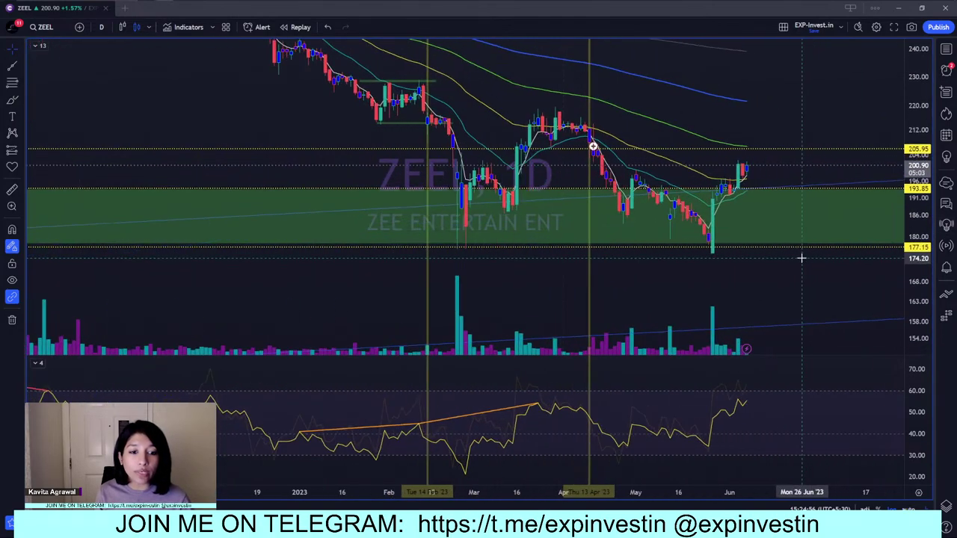
pyautogui.scroll(-2, 432, 208)
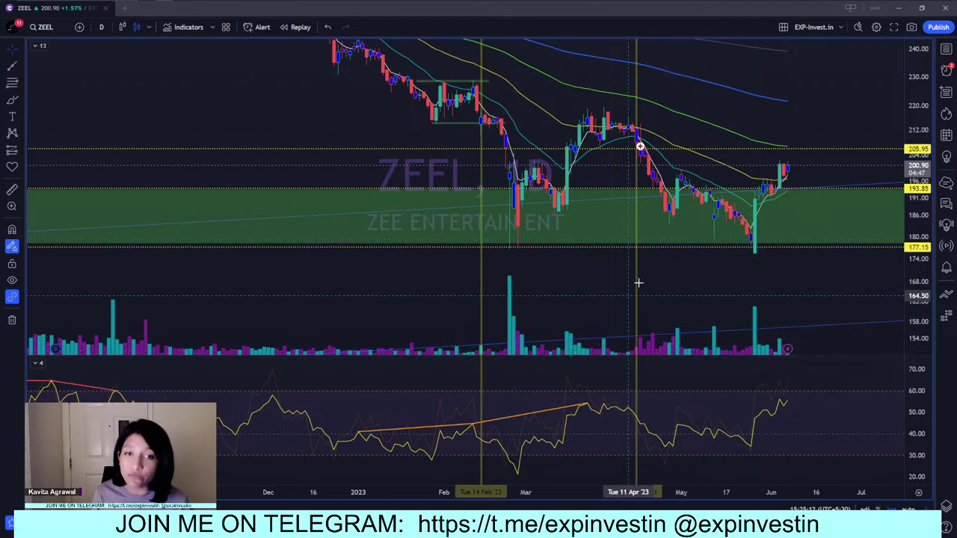
pyautogui.scroll(-5, 713, 301)
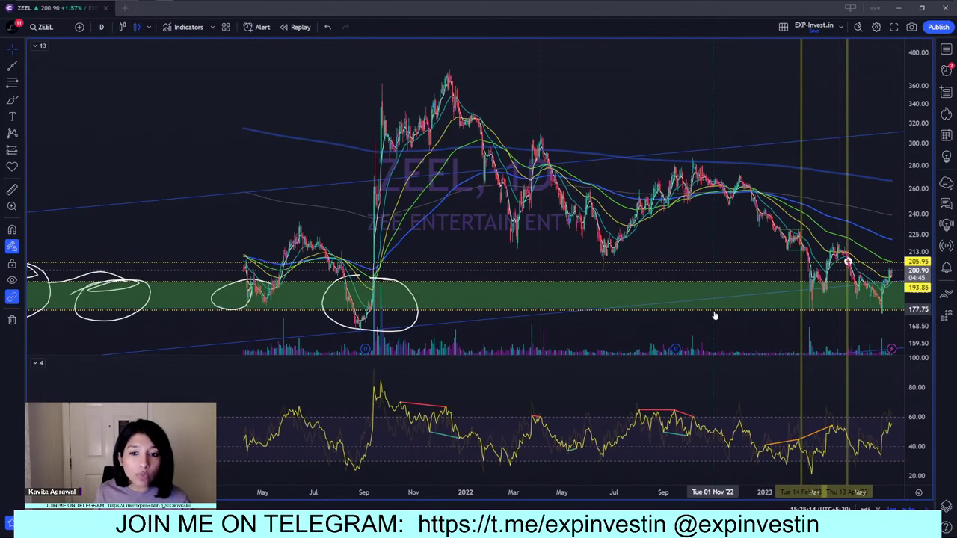
pyautogui.scroll(3, 745, 321)
pyautogui.scroll(-4, 744, 322)
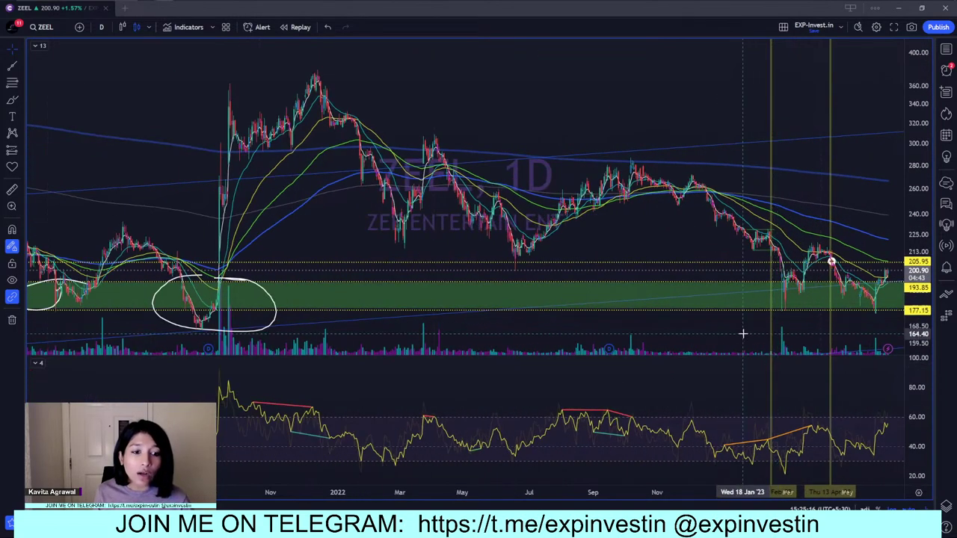
# - Draw a trend line under ZEEL's daily RSI from the low around 1 March 2023 to the late-May low
pyautogui.moveTo(744, 333); pyautogui.dragTo(606, 321)
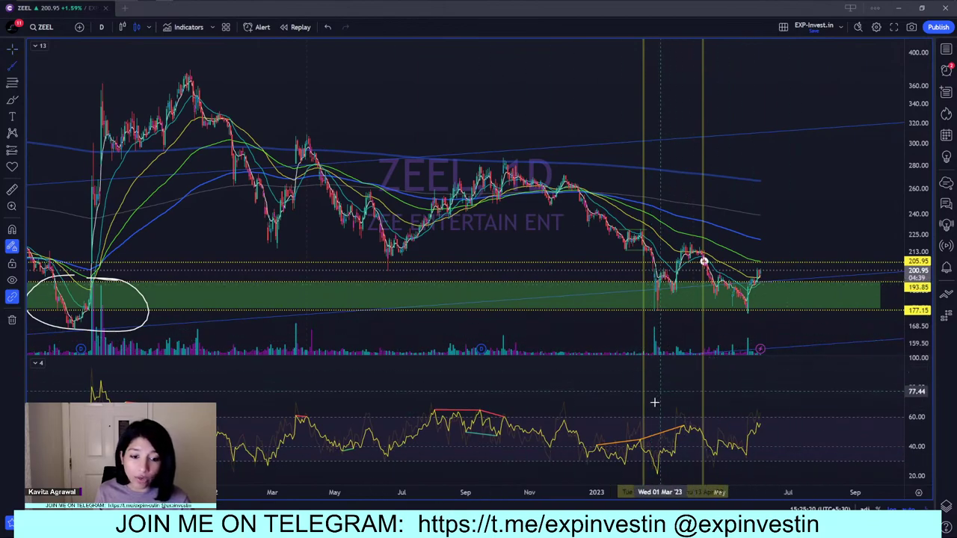
pyautogui.moveTo(657, 472)
pyautogui.mouseDown()
pyautogui.moveTo(757, 452)
pyautogui.moveTo(747, 456)
pyautogui.mouseUp()
pyautogui.scroll(-2, 754, 384)
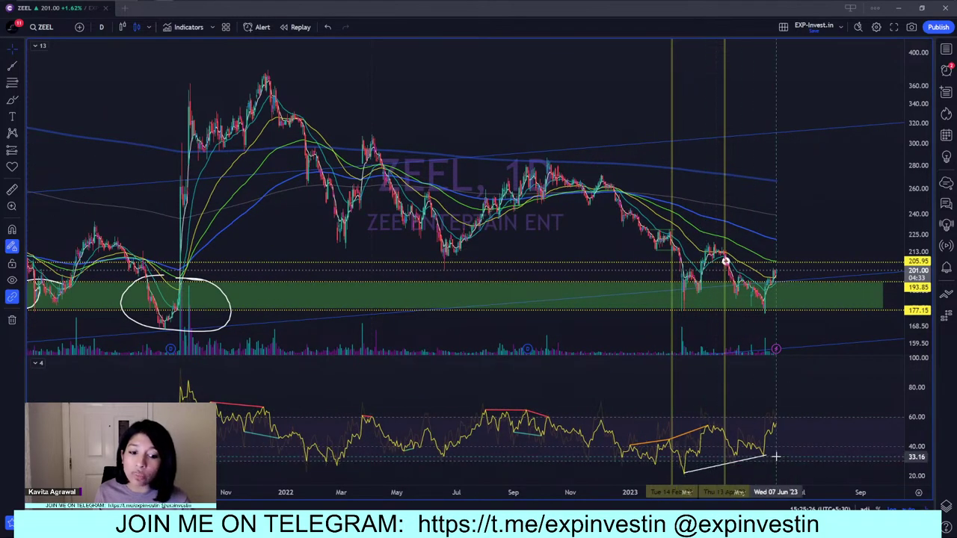
# - Set the ZEEL chart to the 75-minute interval and draw a trend line joining the RSI lows of late February and late May 2023
pyautogui.write('75')
pyautogui.press('Return')
pyautogui.scroll(-5, 707, 342)
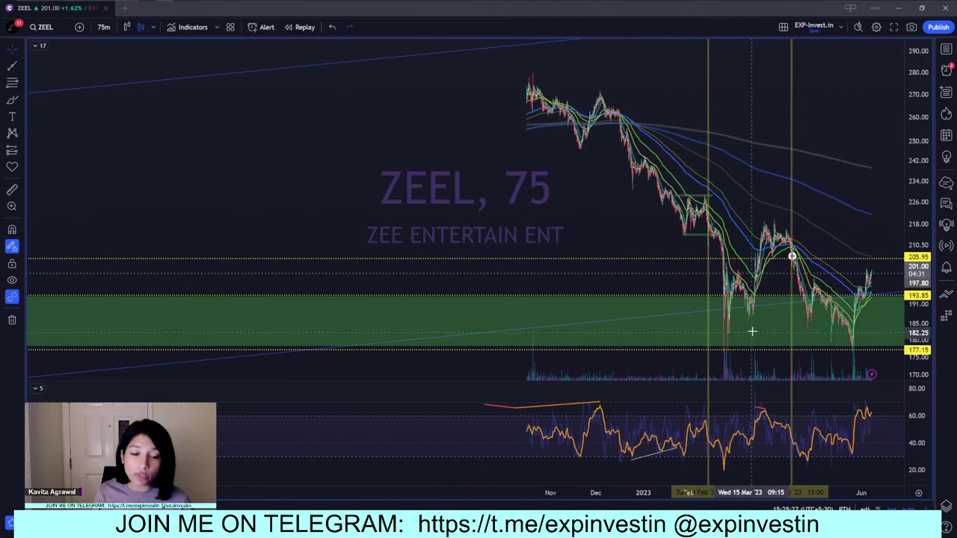
pyautogui.scroll(8, 864, 205)
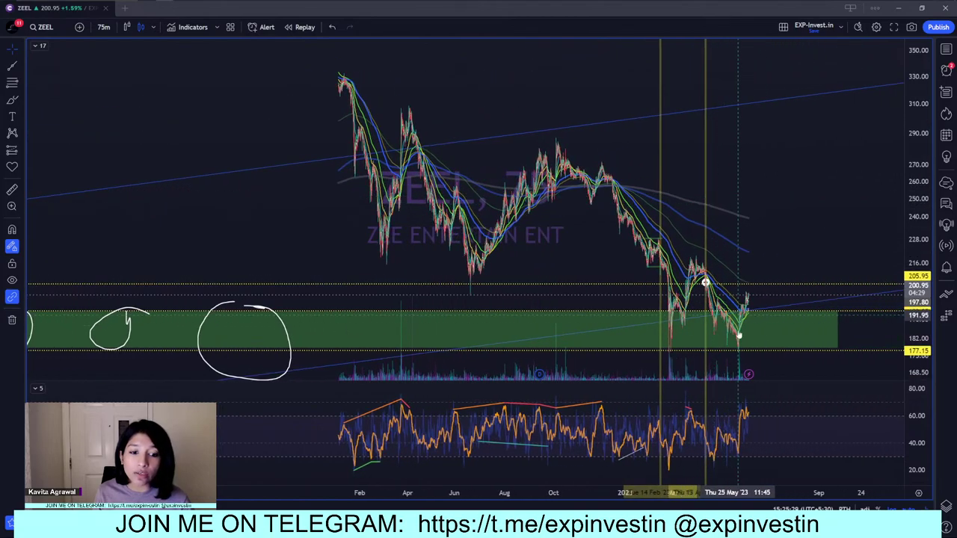
pyautogui.scroll(2, 753, 207)
pyautogui.moveTo(752, 207); pyautogui.dragTo(605, 207)
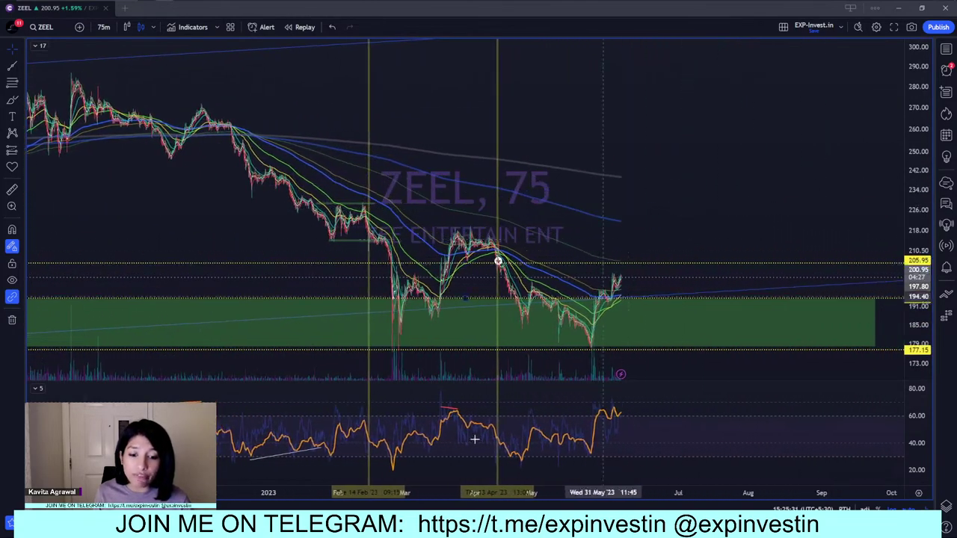
pyautogui.moveTo(389, 469); pyautogui.dragTo(593, 454)
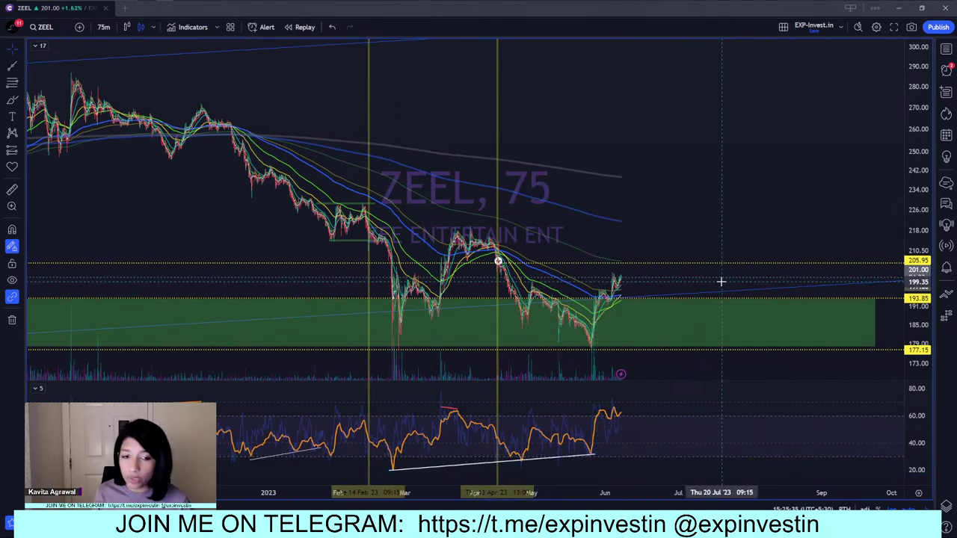
# - Compare ZEEL's price and RSI lows on the 15-minute interval with those on the 75-minute interval
pyautogui.write('15')
pyautogui.press('Return')
pyautogui.scroll(-4, 729, 349)
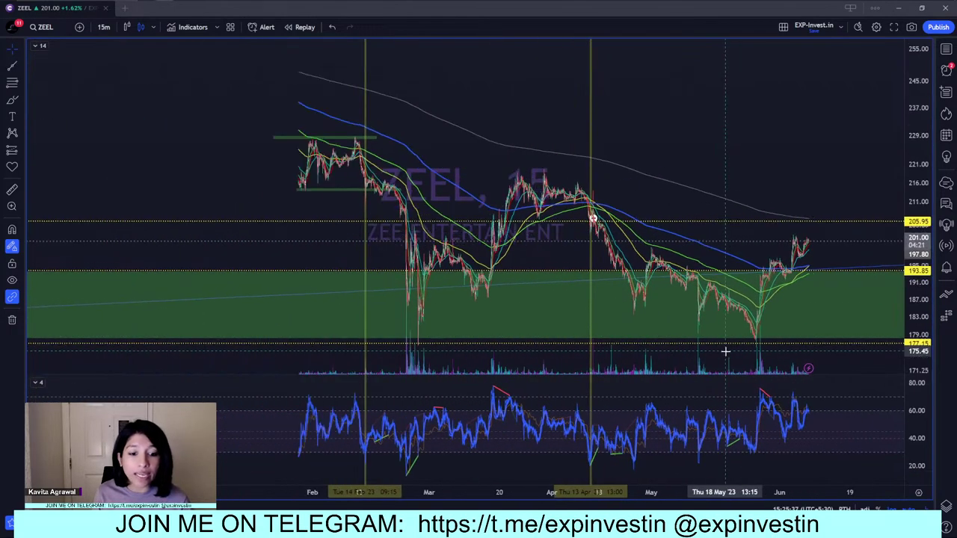
pyautogui.moveTo(821, 205); pyautogui.dragTo(562, 203)
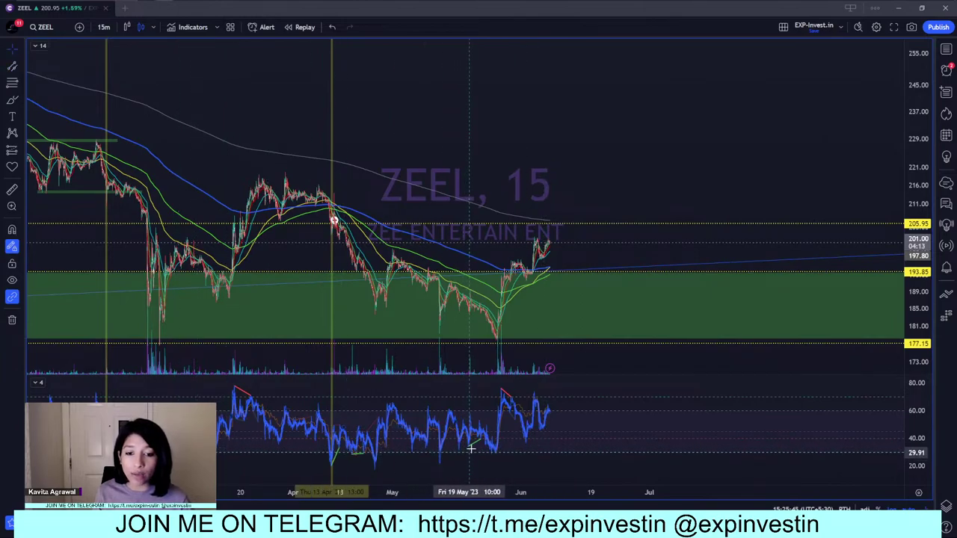
pyautogui.write('75')
pyautogui.press('Return')
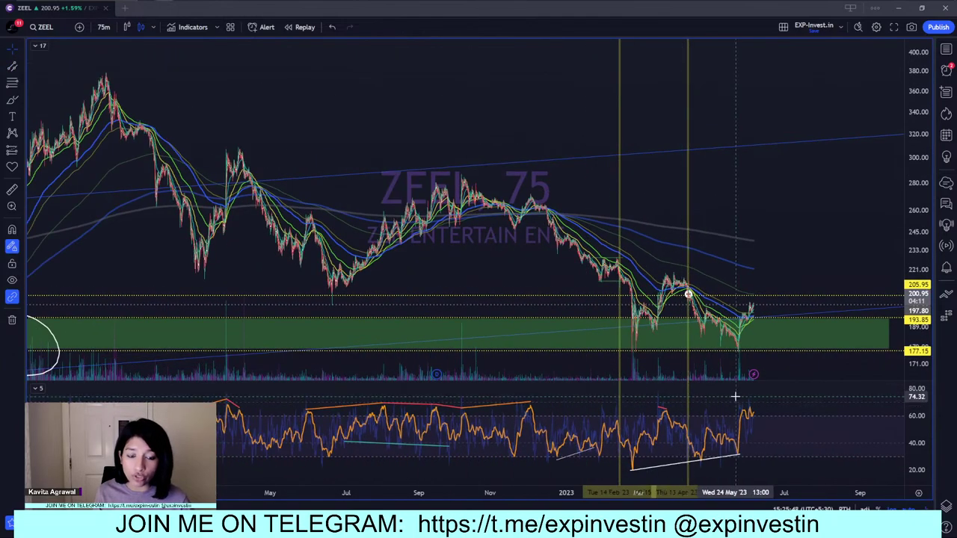
pyautogui.scroll(-3, 735, 397)
# - Set the ZEEL chart to the daily interval and measure the downside from 201.95 to about 175, just below the green zone
pyautogui.write('1D')
pyautogui.press('Return')
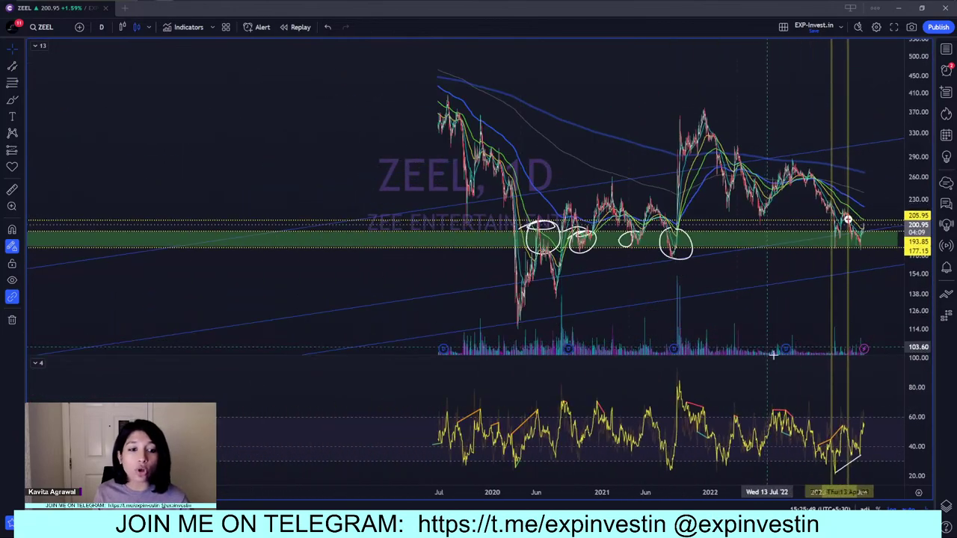
pyautogui.scroll(4, 762, 314)
pyautogui.keyDown('shift'); pyautogui.click(761, 286); pyautogui.keyUp('shift')
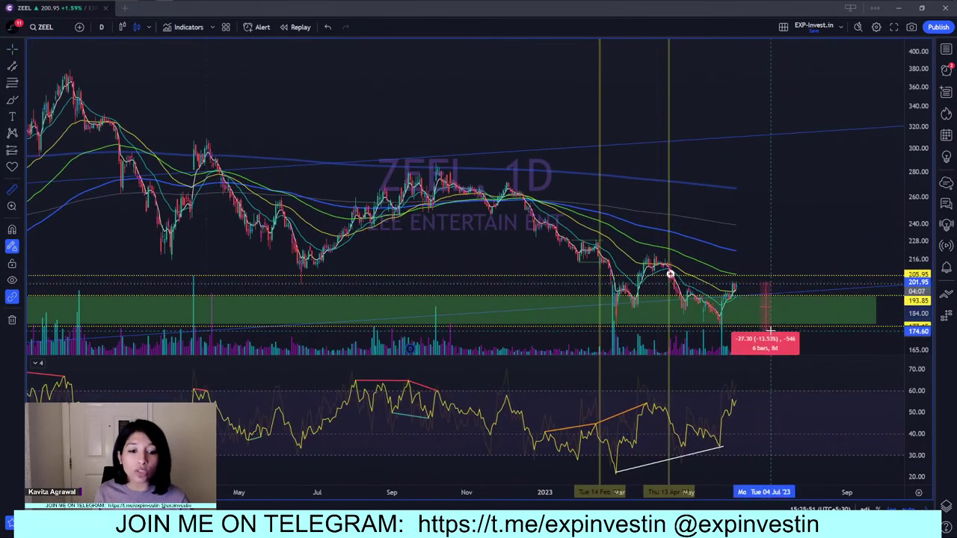
pyautogui.scroll(-6, 769, 329)
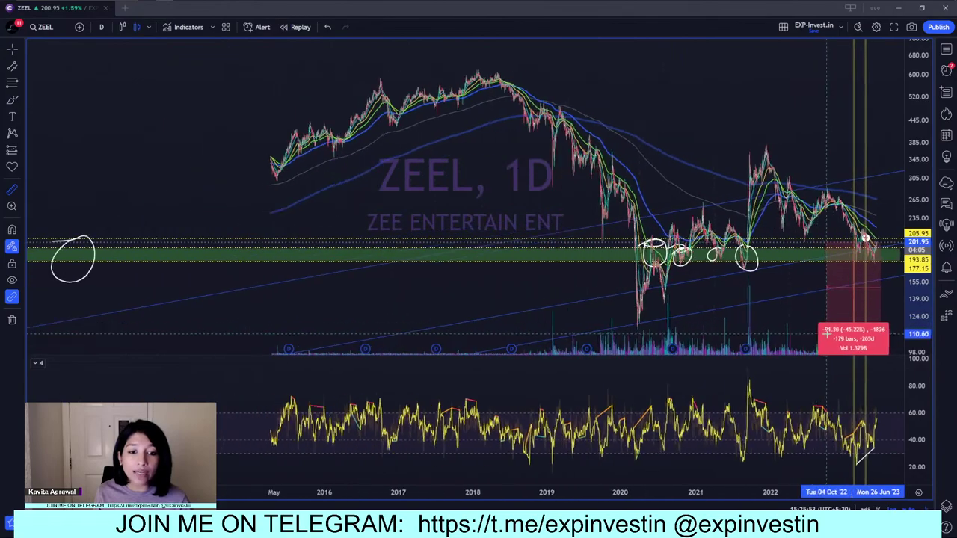
pyautogui.scroll(5, 790, 386)
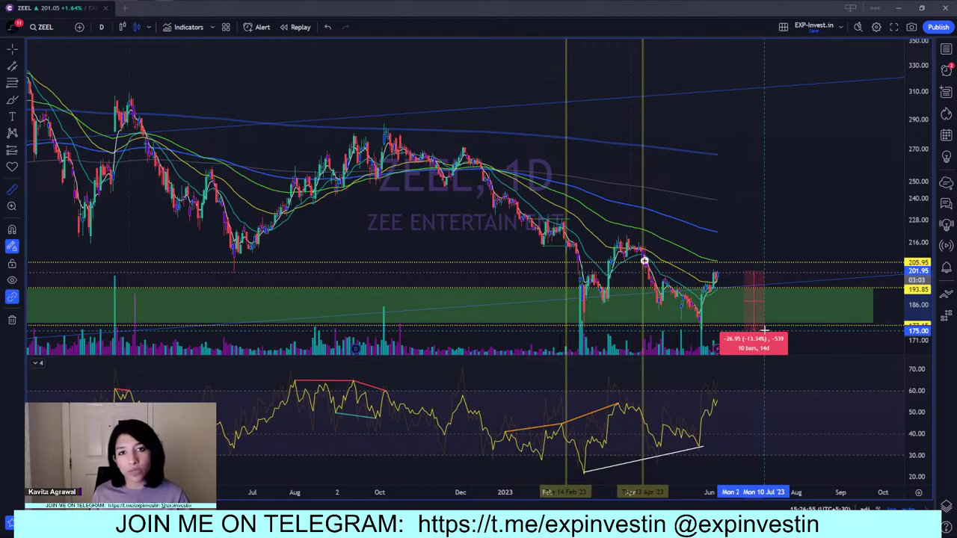
pyautogui.scroll(-5, 805, 291)
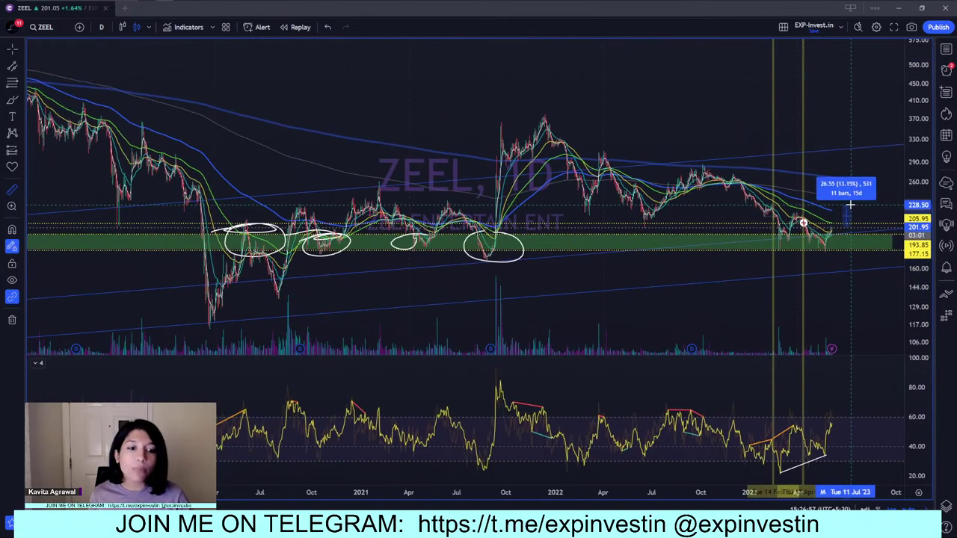
pyautogui.scroll(3, 850, 204)
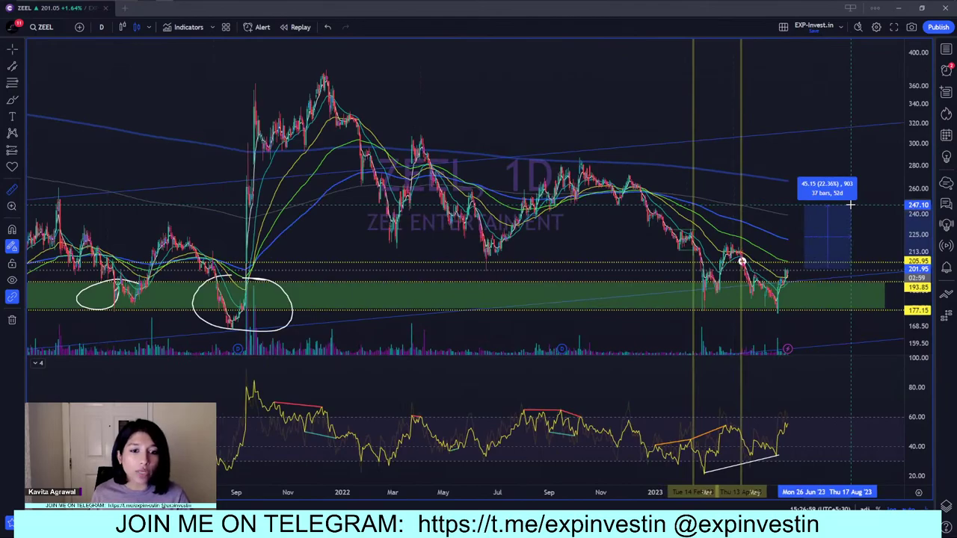
# - Set the ZEEL chart to the weekly interval and measure the upside from 201.55 to about 263 at the blue moving average
pyautogui.scroll(-5, 850, 204)
pyautogui.write('w')
pyautogui.press('Return')
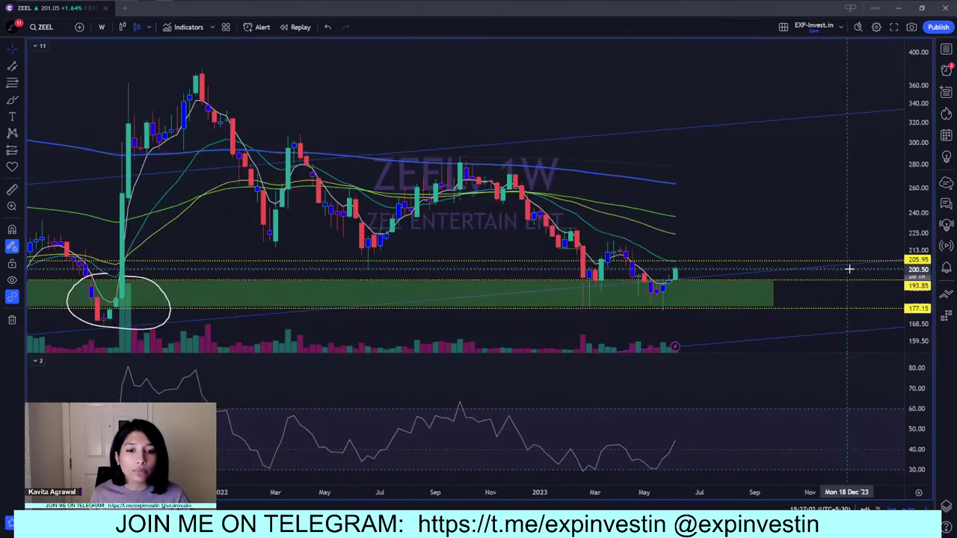
pyautogui.scroll(-6, 851, 269)
pyautogui.scroll(5, 857, 276)
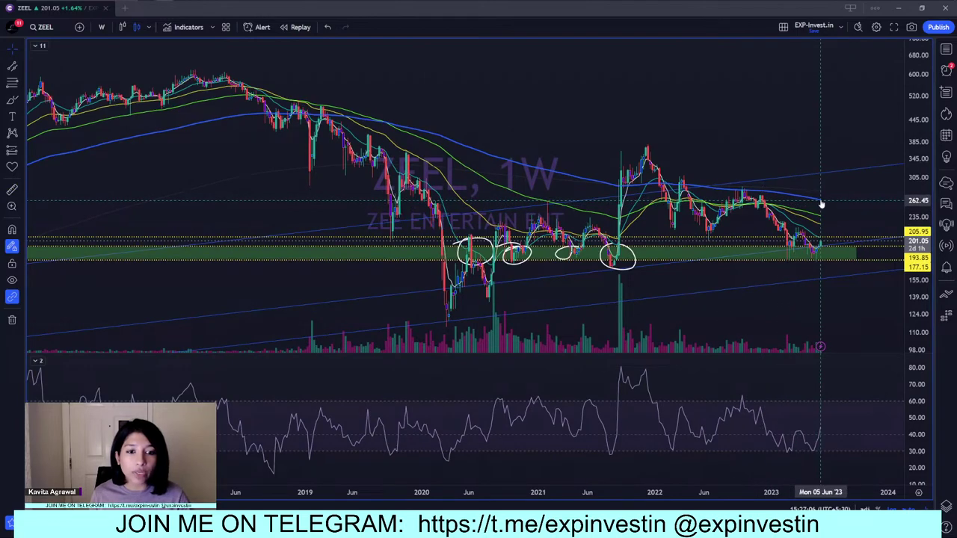
pyautogui.scroll(3, 821, 214)
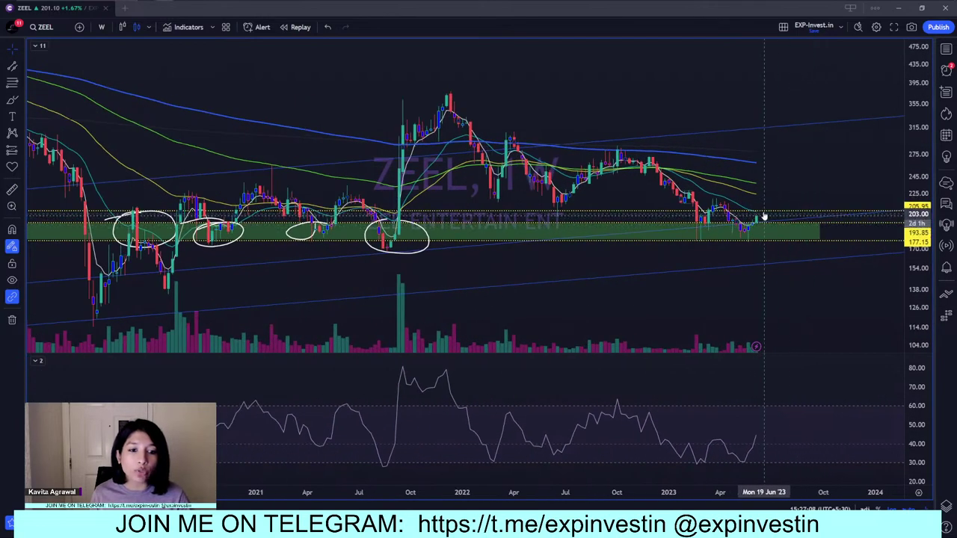
pyautogui.keyDown('shift'); pyautogui.click(772, 217); pyautogui.keyUp('shift')
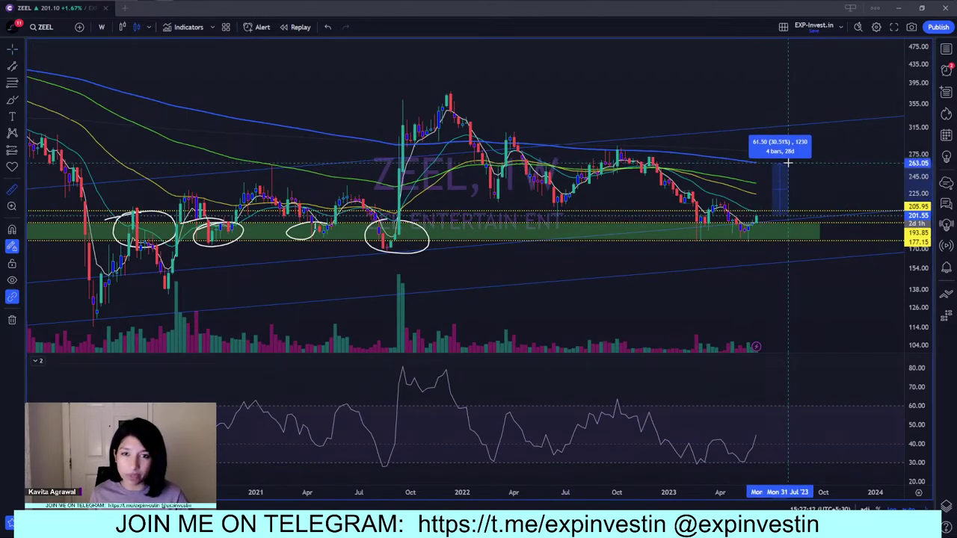
pyautogui.click(788, 162)
# - Set the ZEEL chart to the daily interval and measure the upside from 201.40 to about 269, near the thick blue moving average
pyautogui.write('1D')
pyautogui.press('Return')
pyautogui.scroll(5, 730, 323)
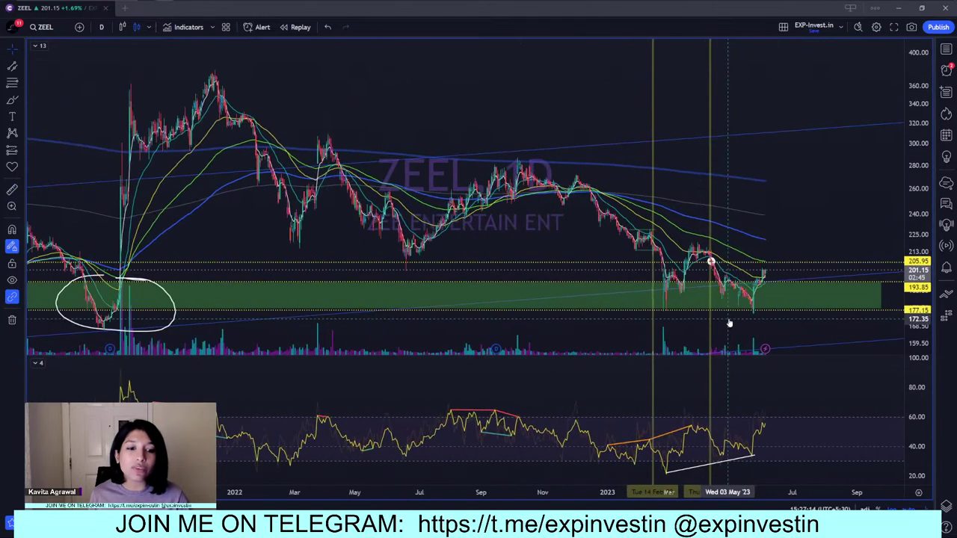
pyautogui.scroll(3, 730, 323)
pyautogui.keyDown('shift'); pyautogui.click(703, 262); pyautogui.keyUp('shift')
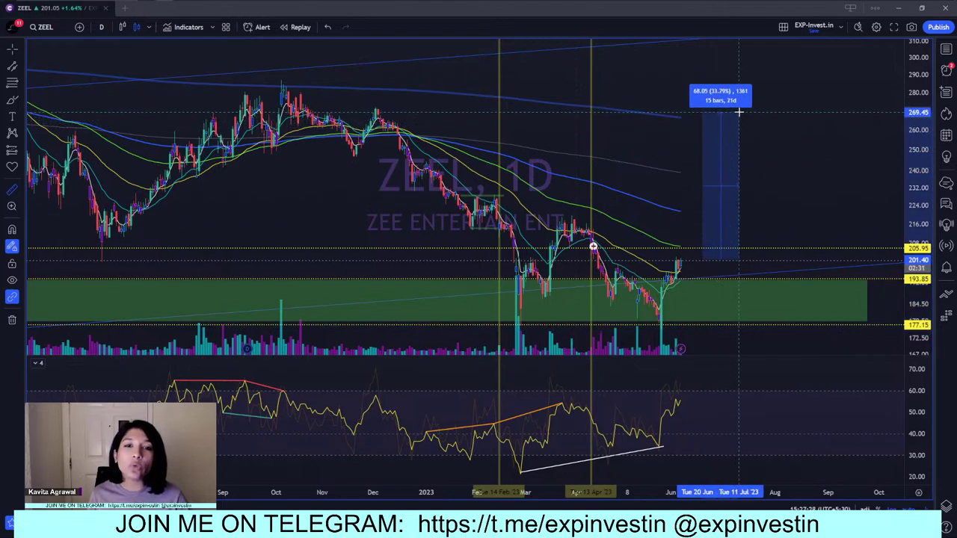
pyautogui.press('Escape')
# - Compare ZEEL's weekly and daily charts, examining recent price against the green zone, moving averages and RSI
pyautogui.scroll(-3, 754, 218)
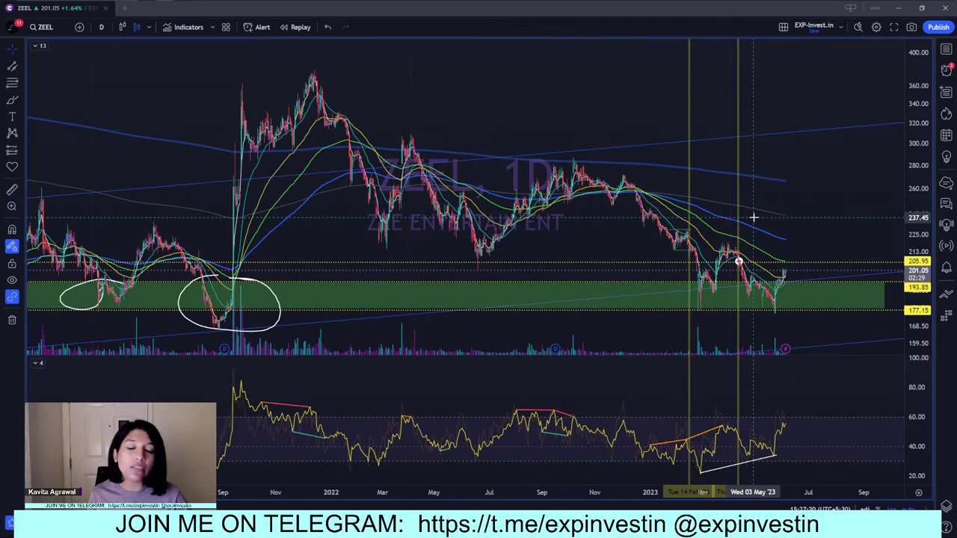
pyautogui.write('1w')
pyautogui.press('Return')
pyautogui.scroll(3, 779, 255)
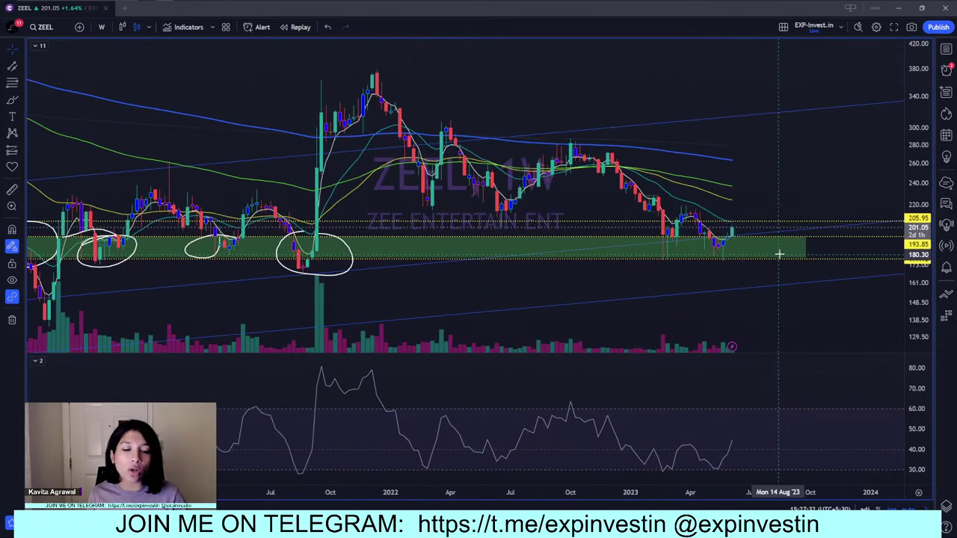
pyautogui.scroll(3, 778, 261)
pyautogui.write('1d')
pyautogui.press('Return')
pyautogui.scroll(3, 699, 315)
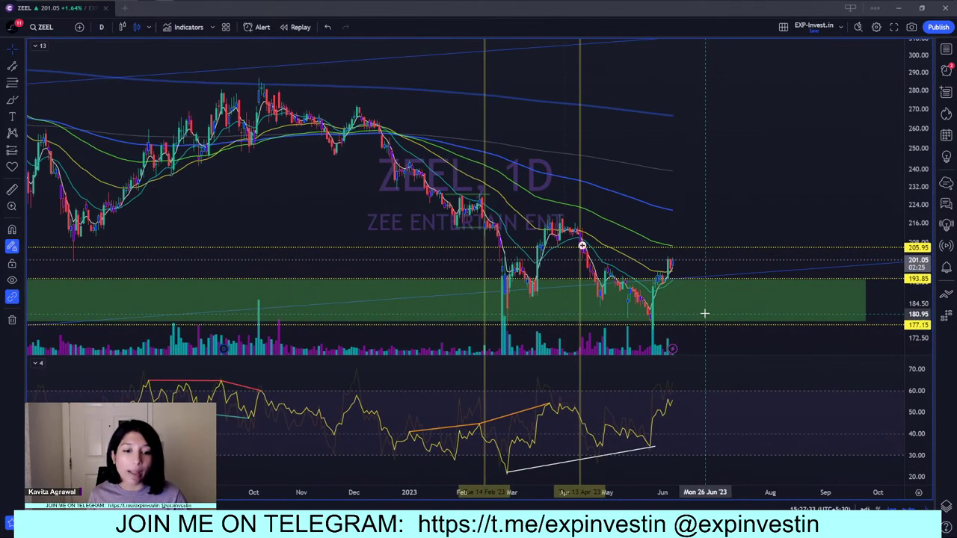
pyautogui.scroll(-4, 704, 313)
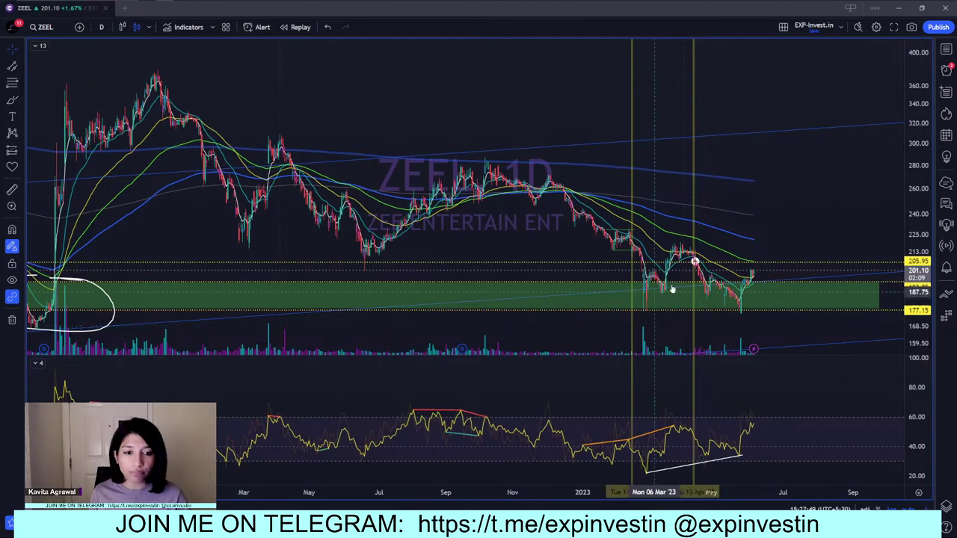
pyautogui.scroll(5, 790, 271)
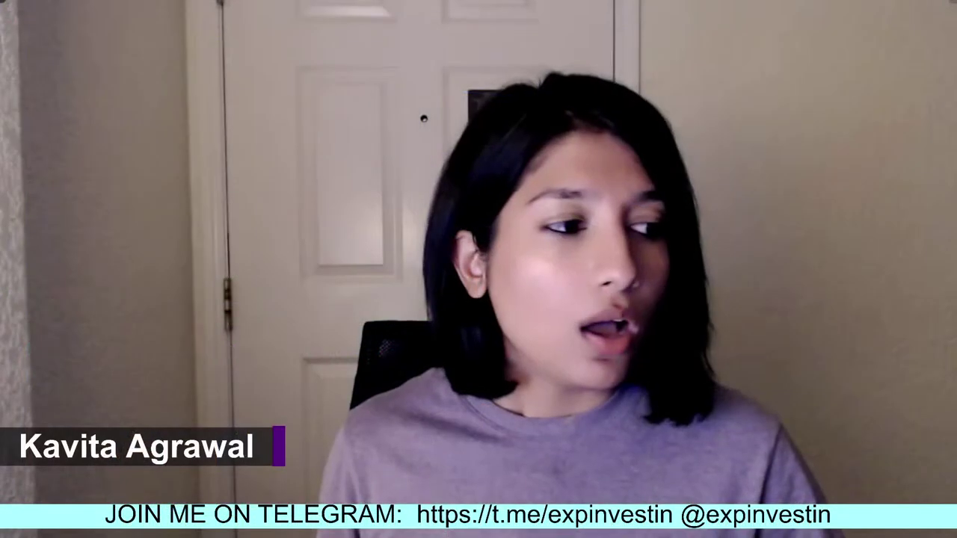